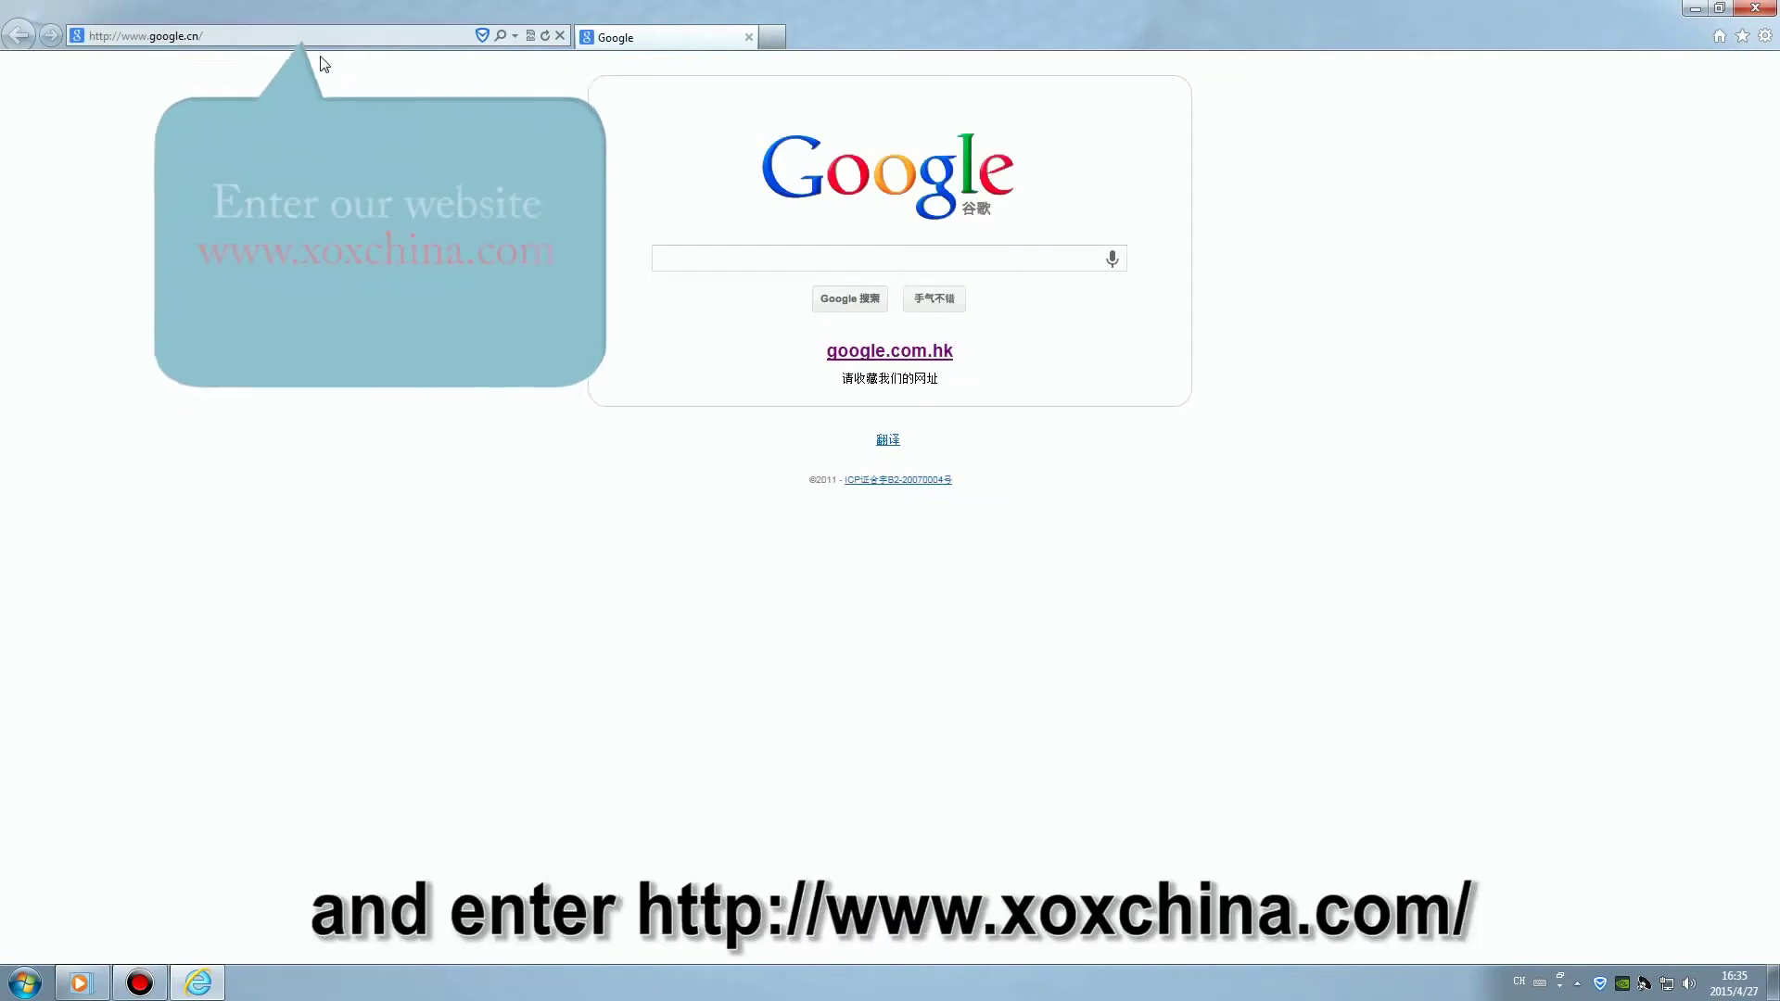
left_click(322, 42)
type("www")
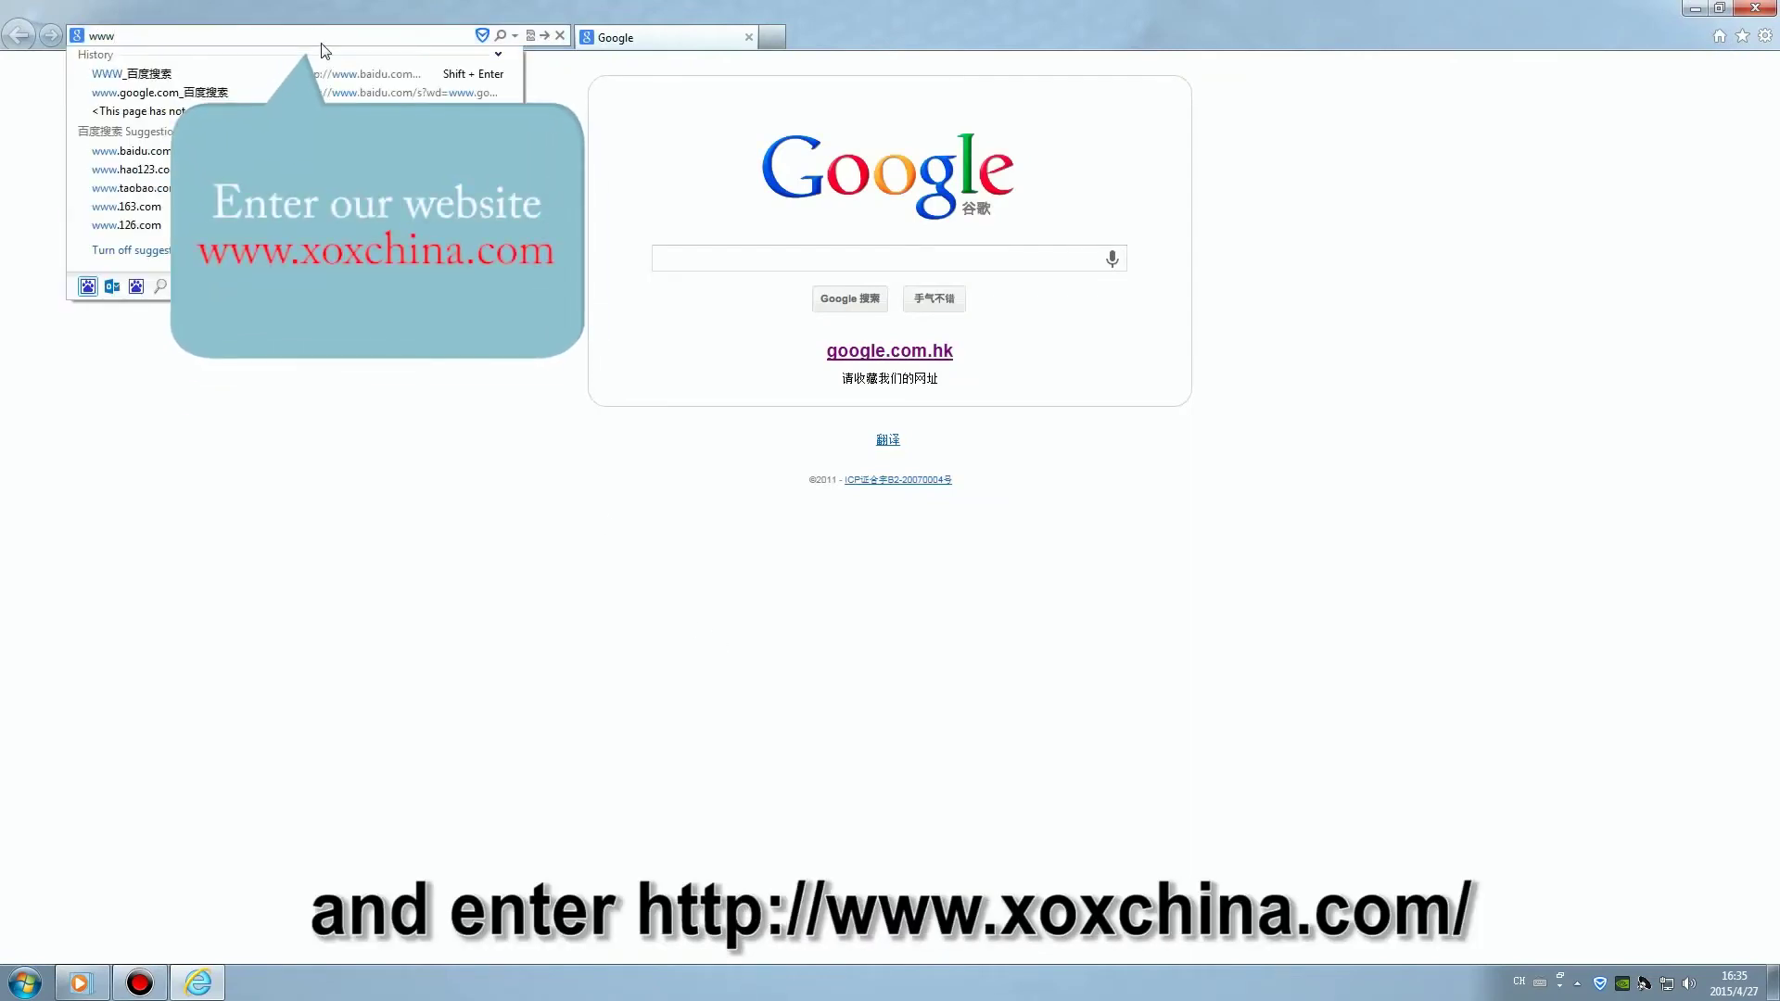
type(".xoxchina.com/")
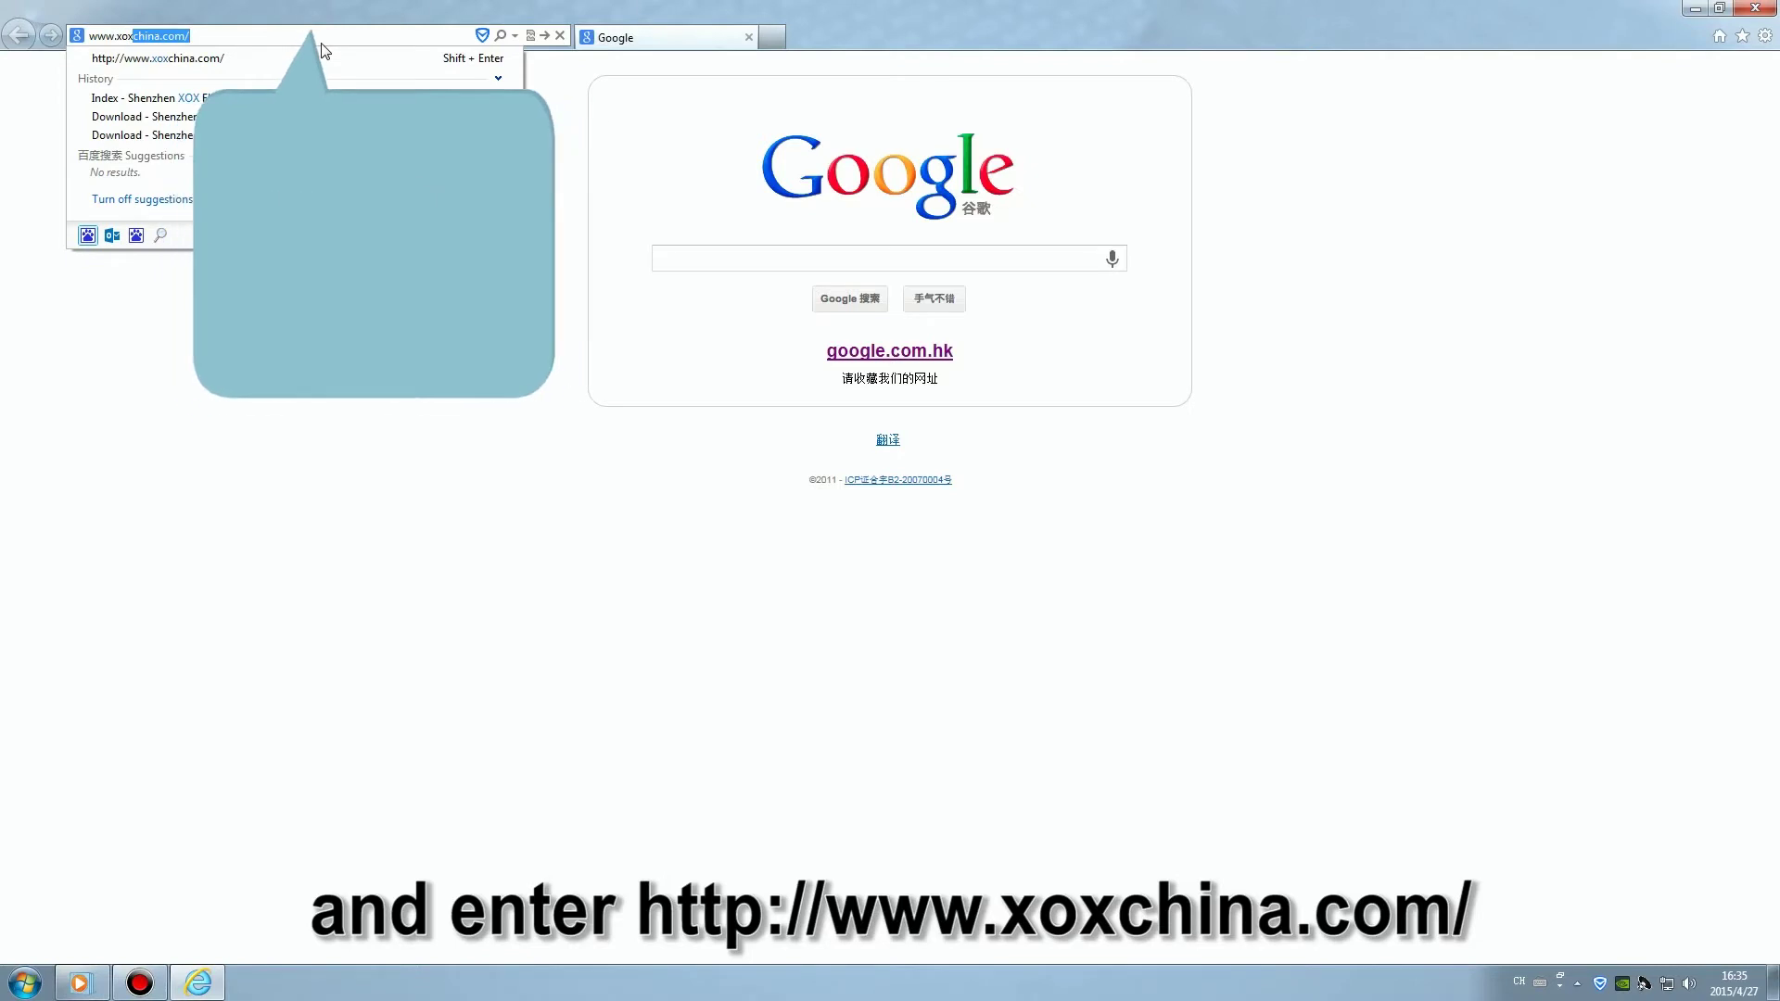
key("Return")
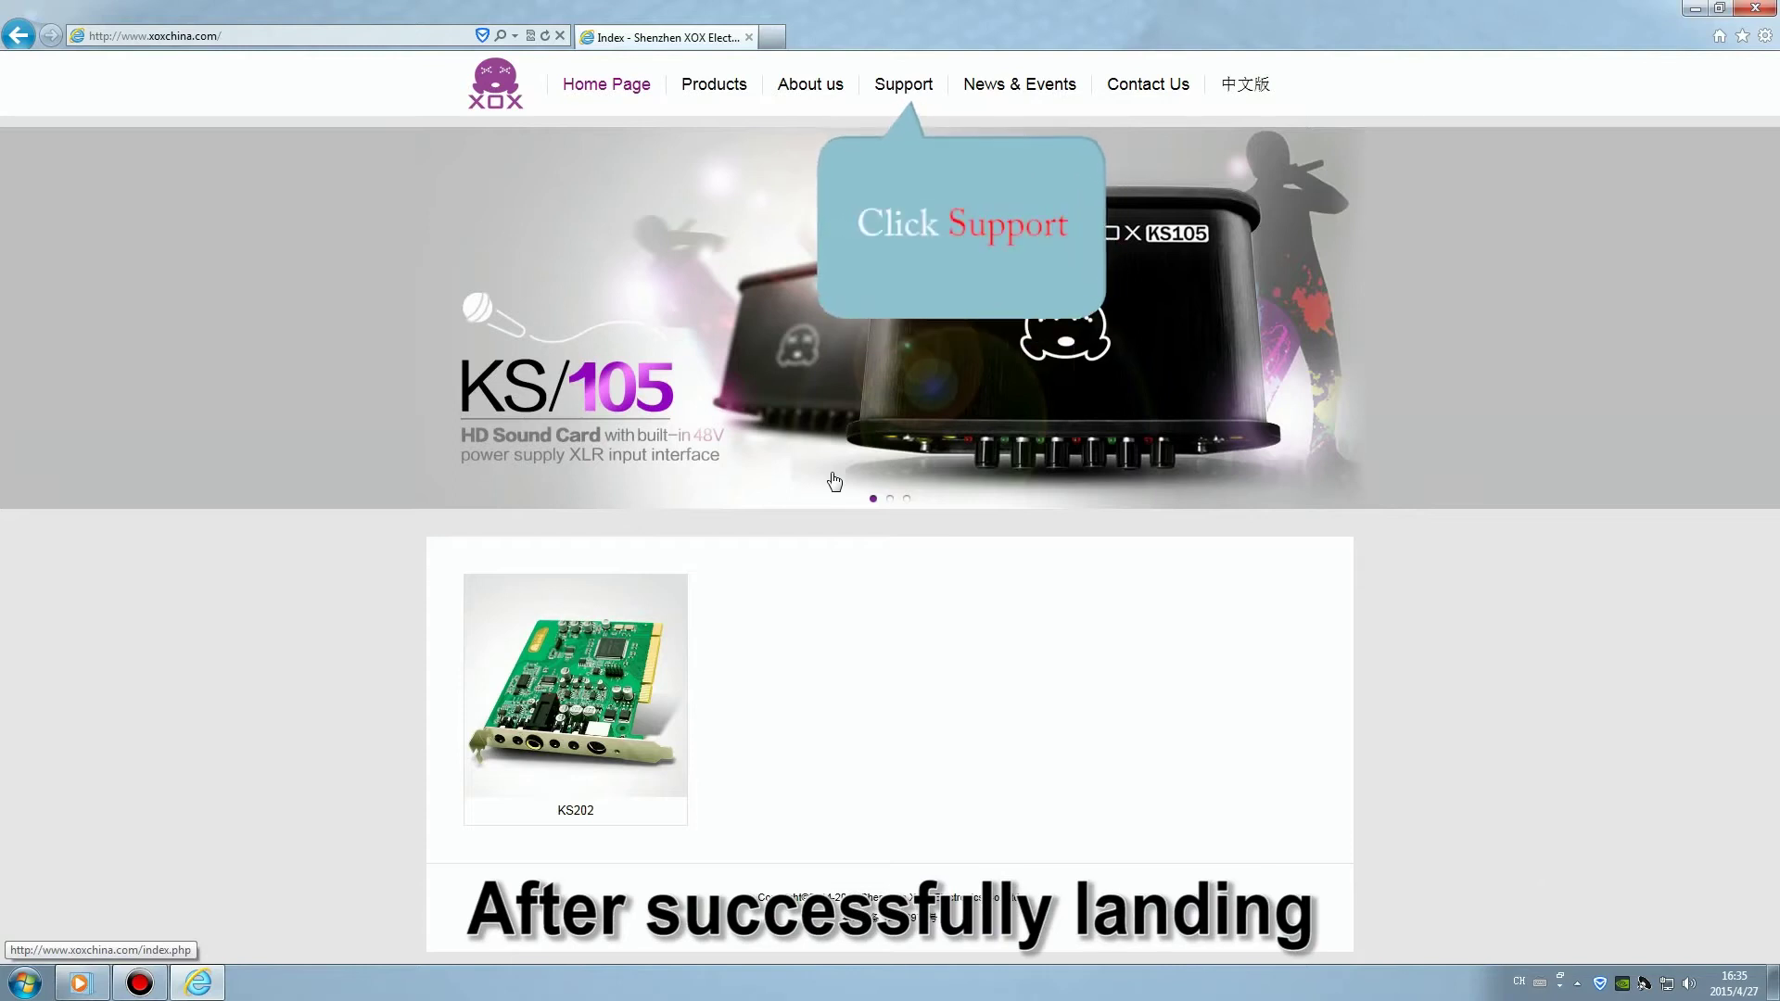
Find the KS105 Control Panel download under Support and save the installer to the Desktop.
left_click(897, 97)
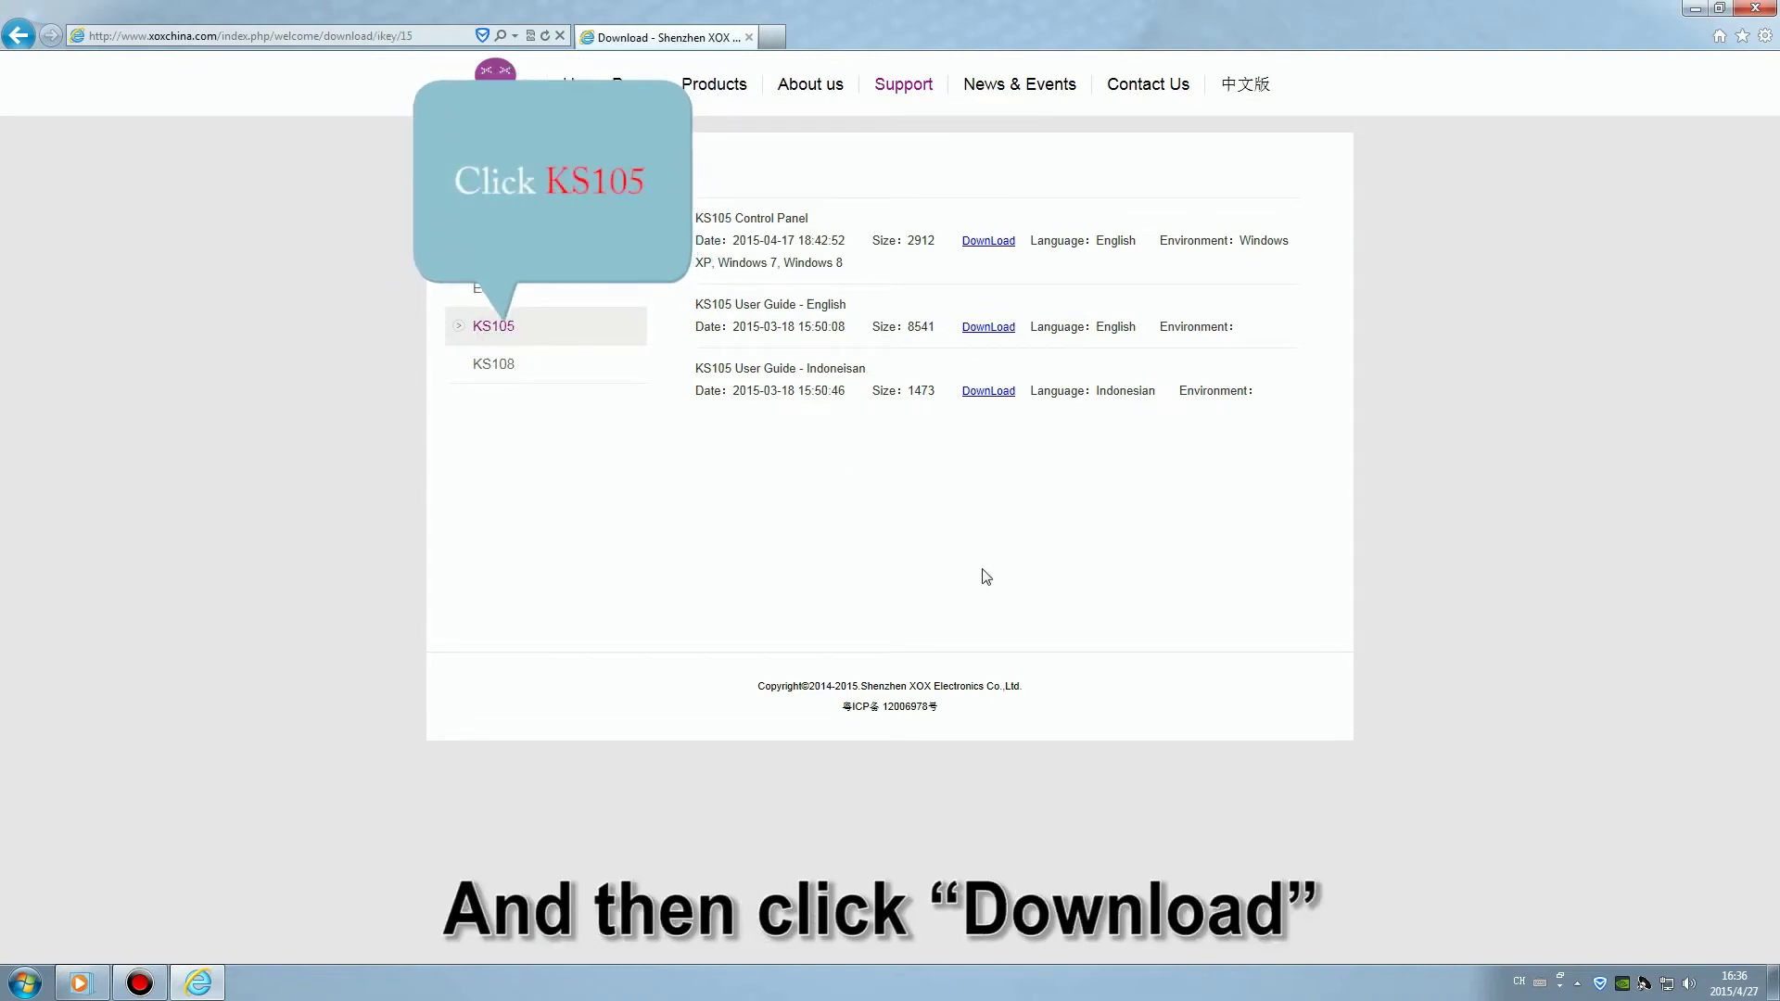
left_click(504, 330)
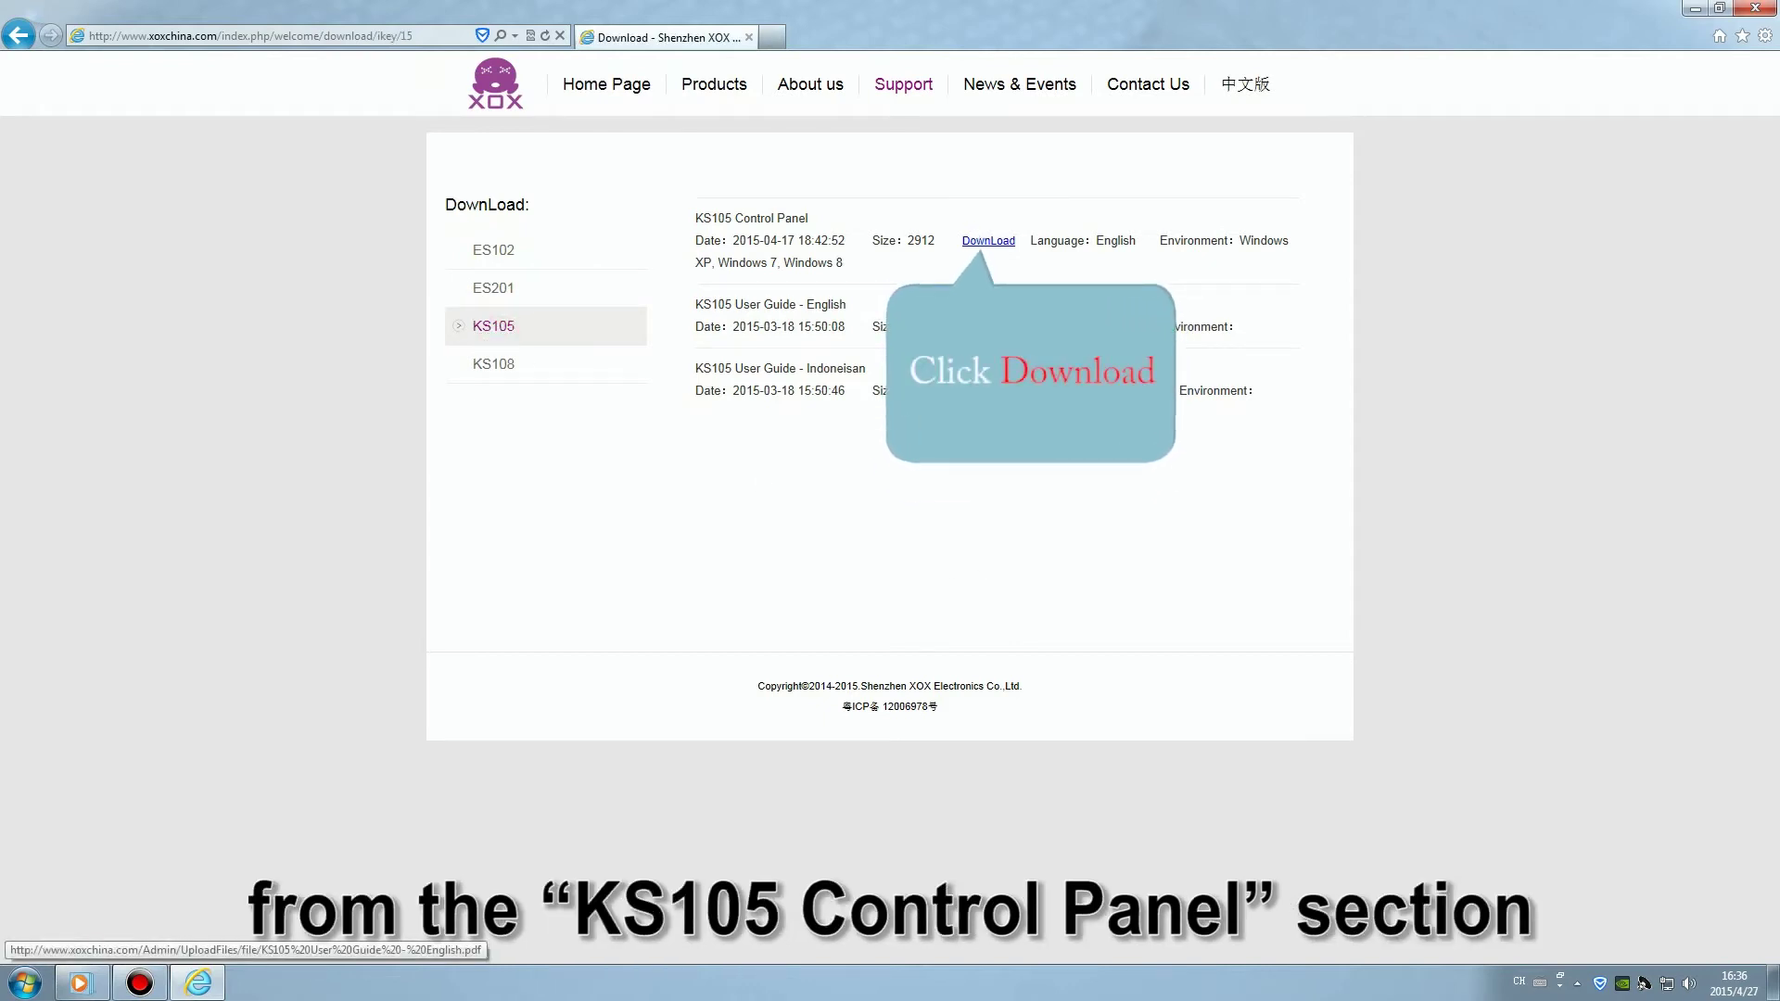
left_click(992, 243)
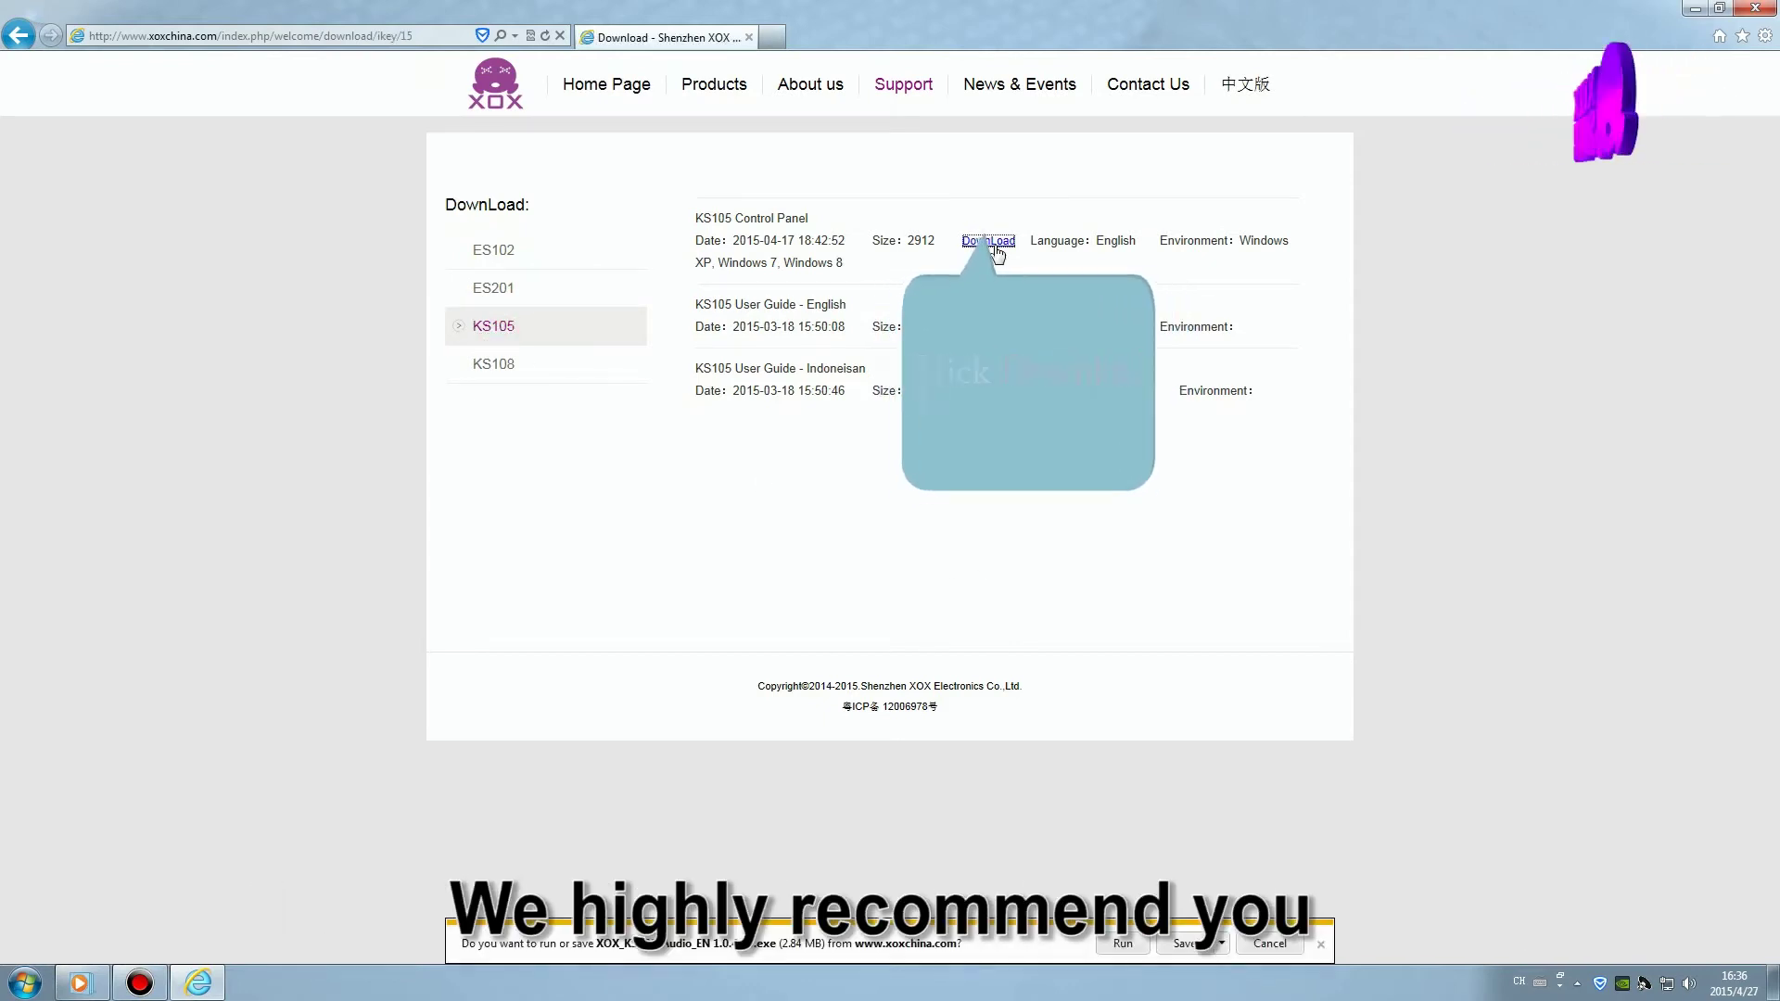
left_click(1222, 943)
left_click(1187, 894)
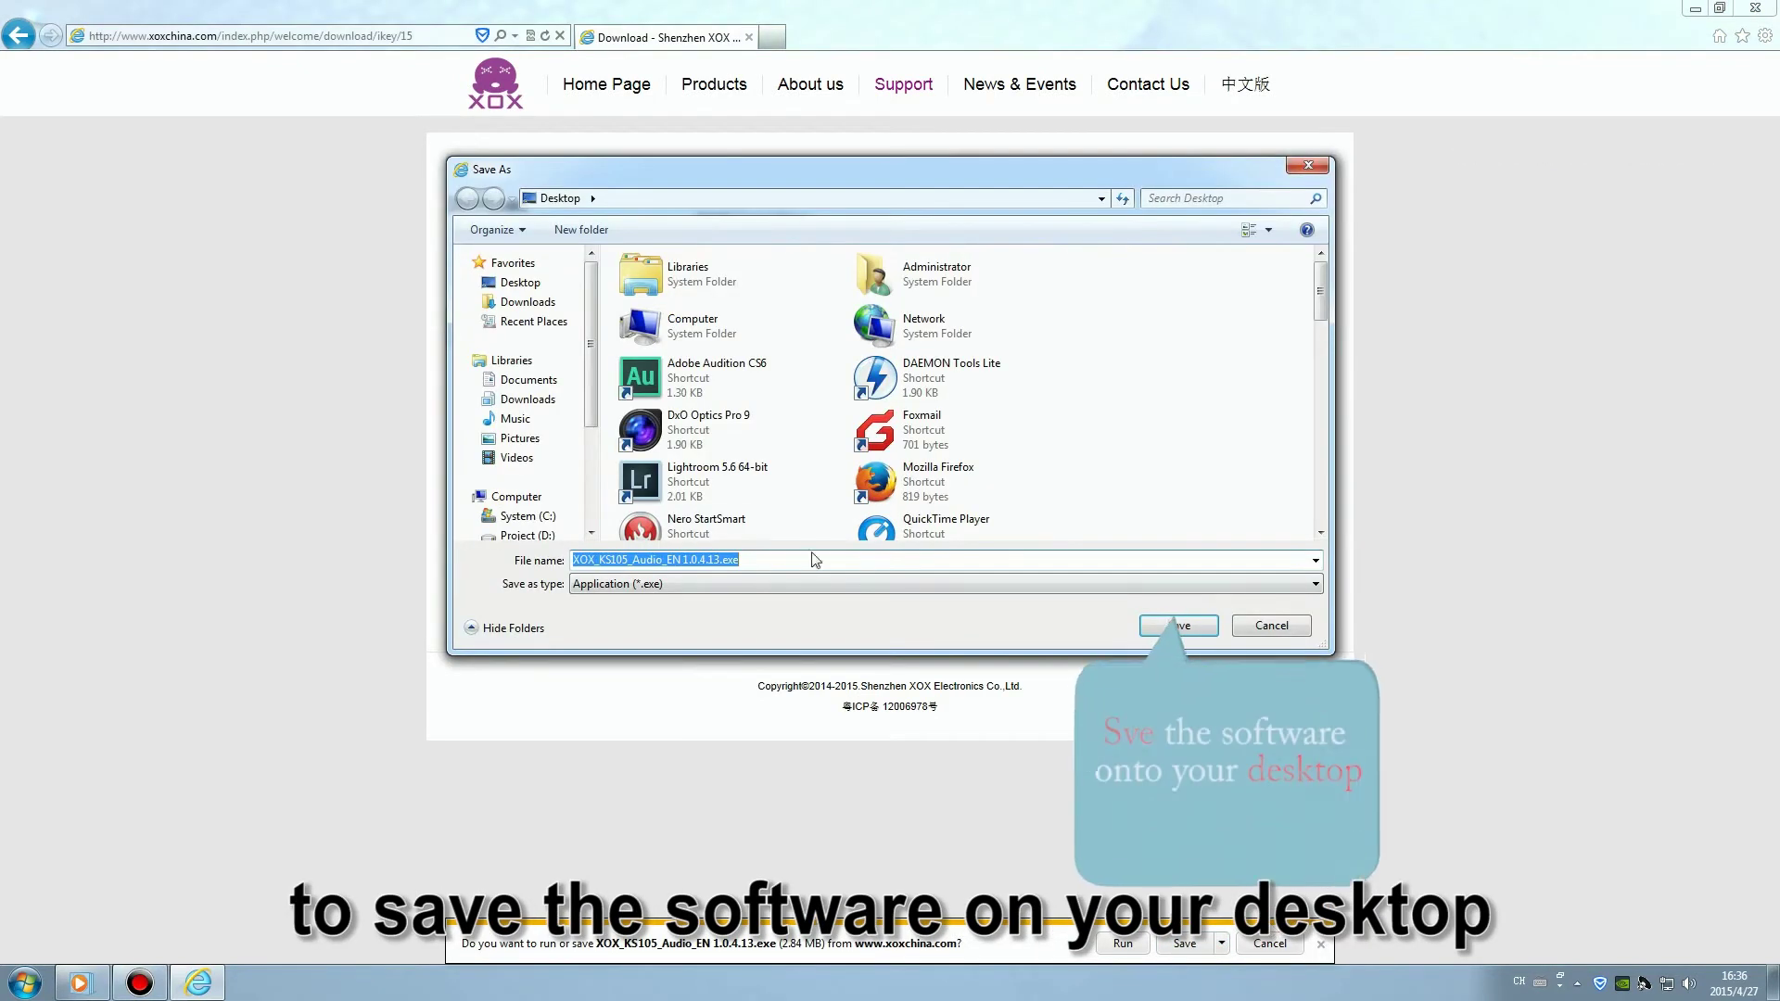
left_click(1164, 630)
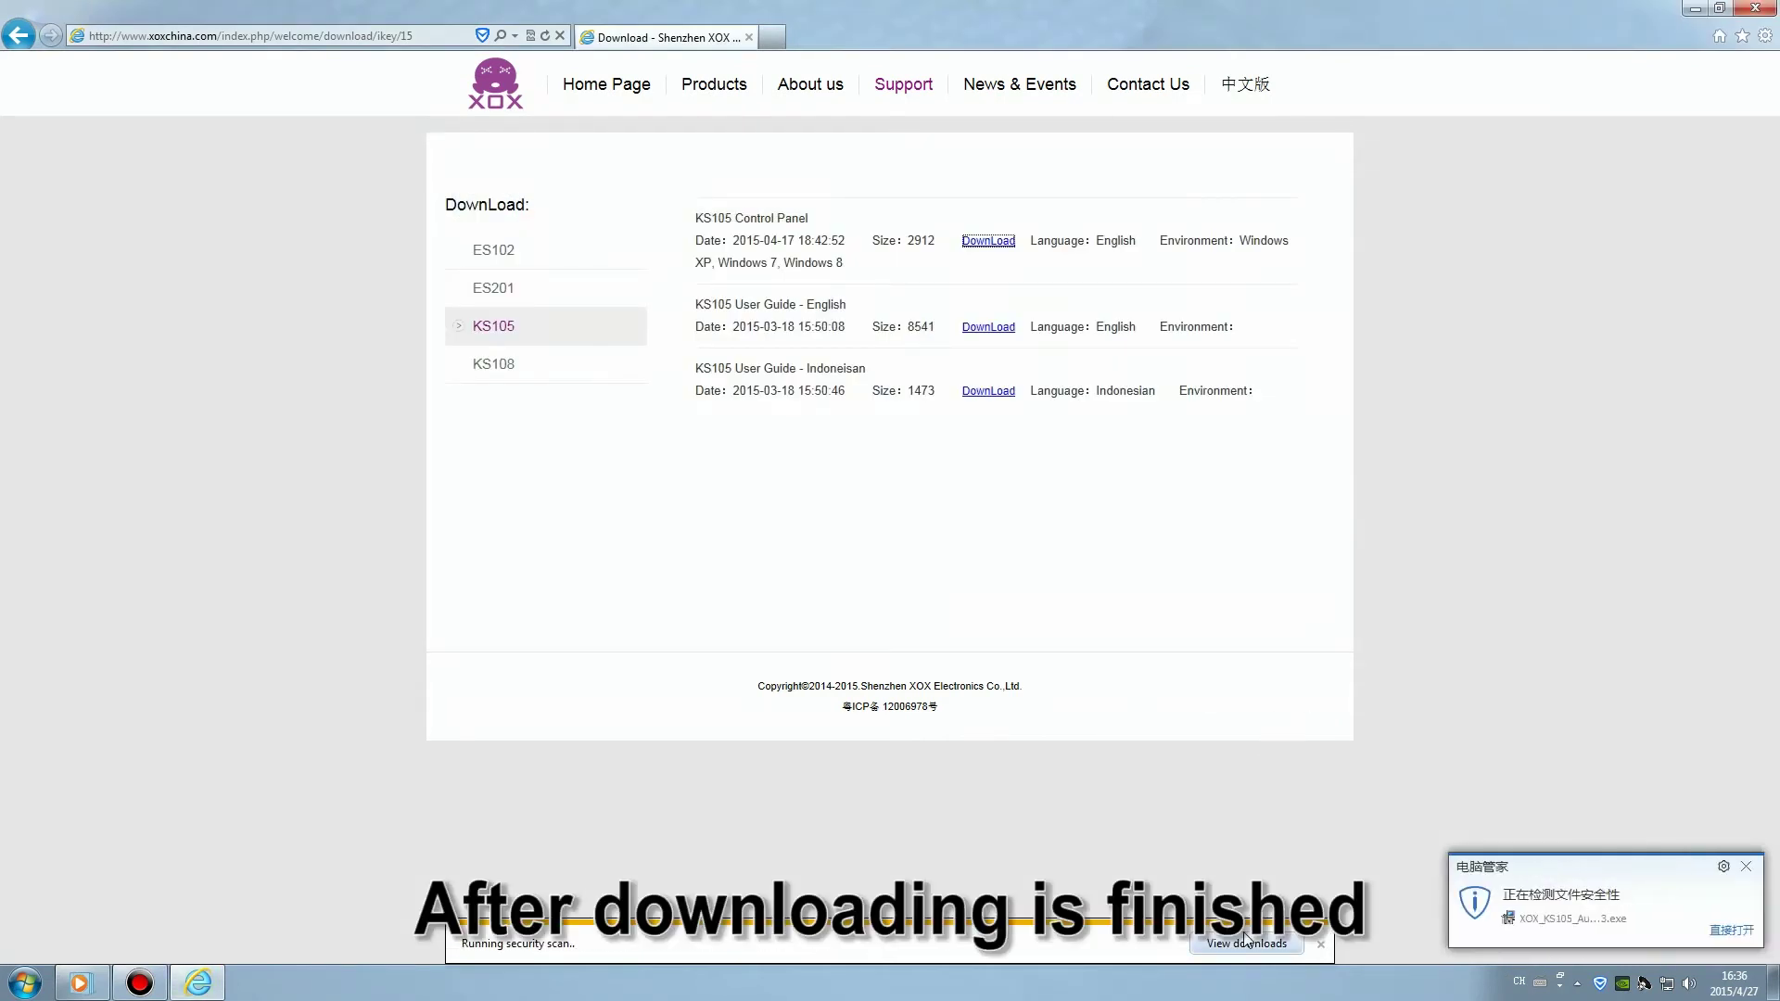
Dismiss the security scan and unsafe-download warnings, then close Internet Explorer.
left_click(1749, 868)
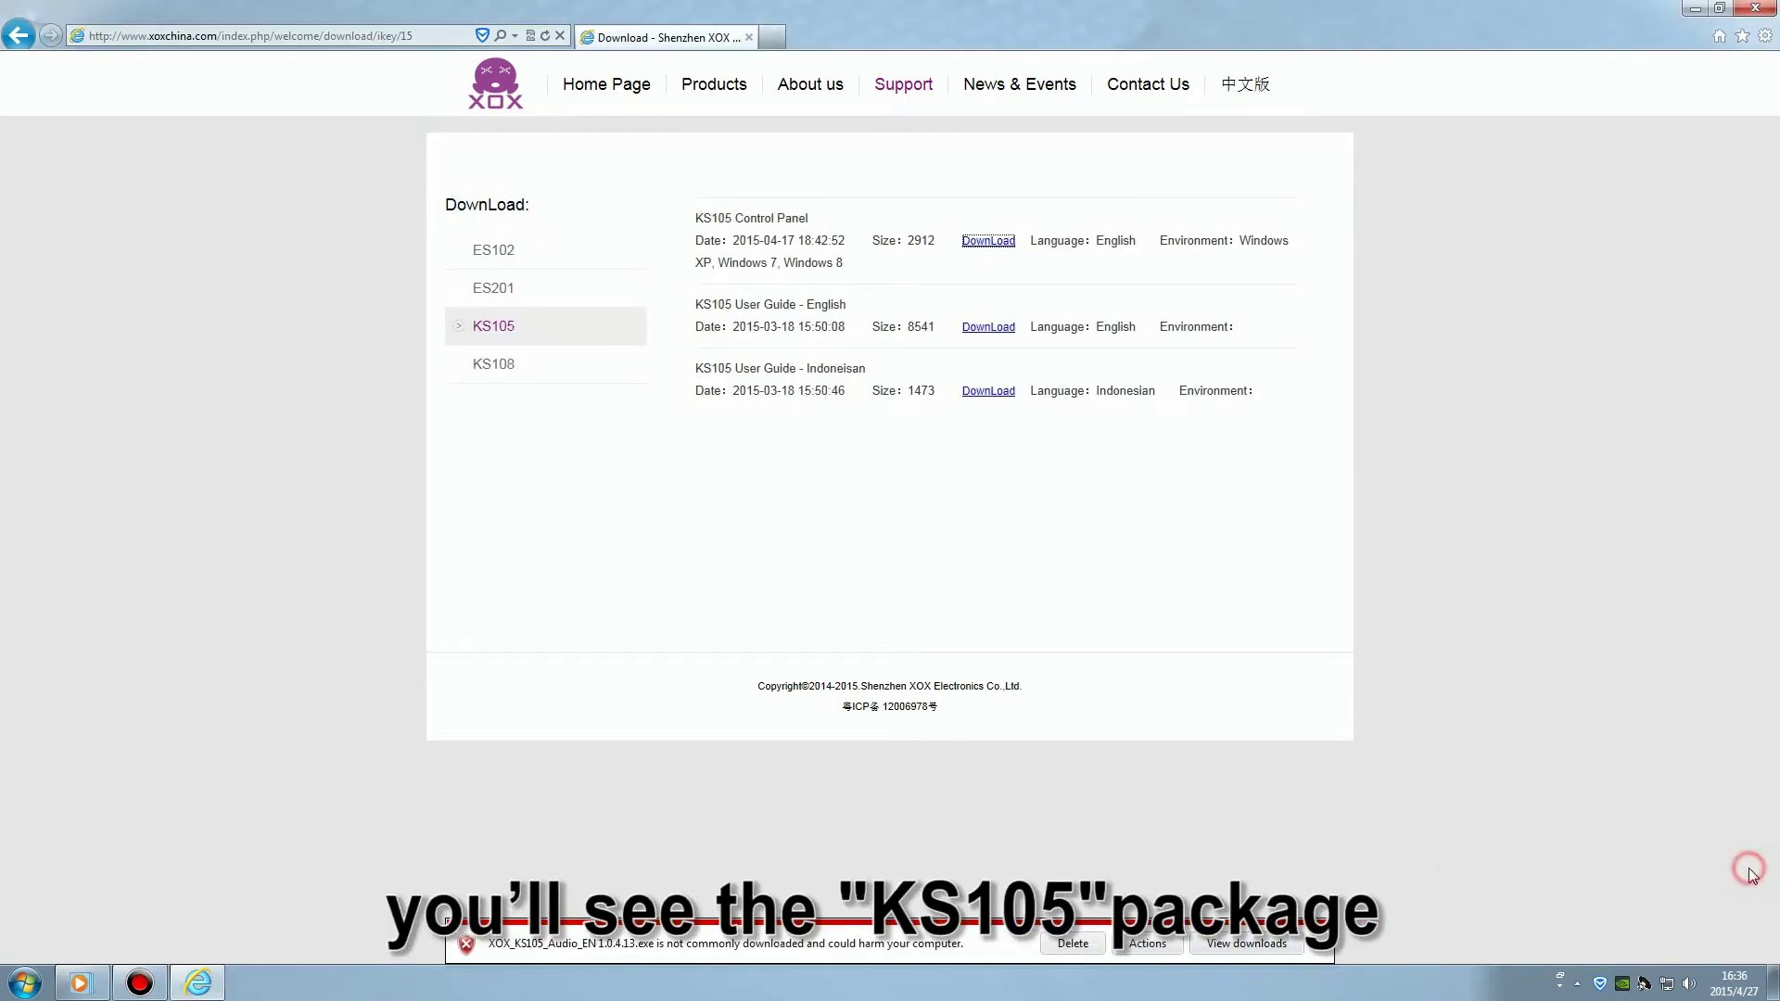
left_click(1324, 955)
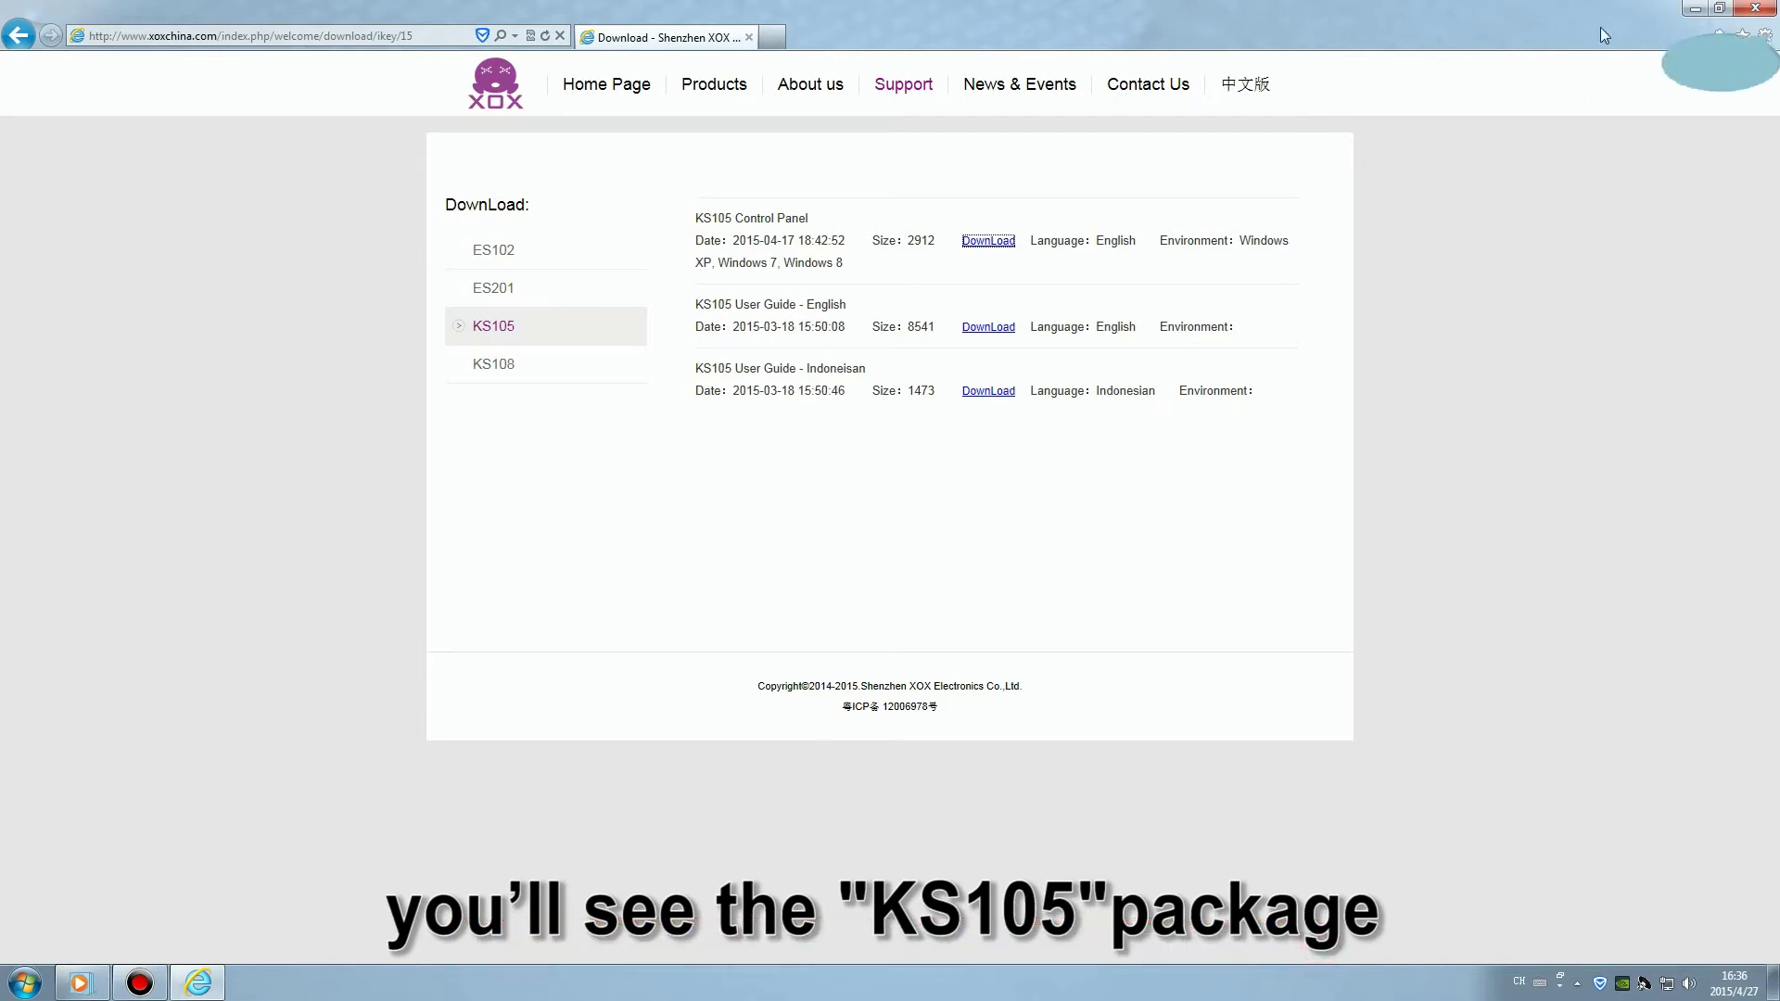
left_click(1757, 10)
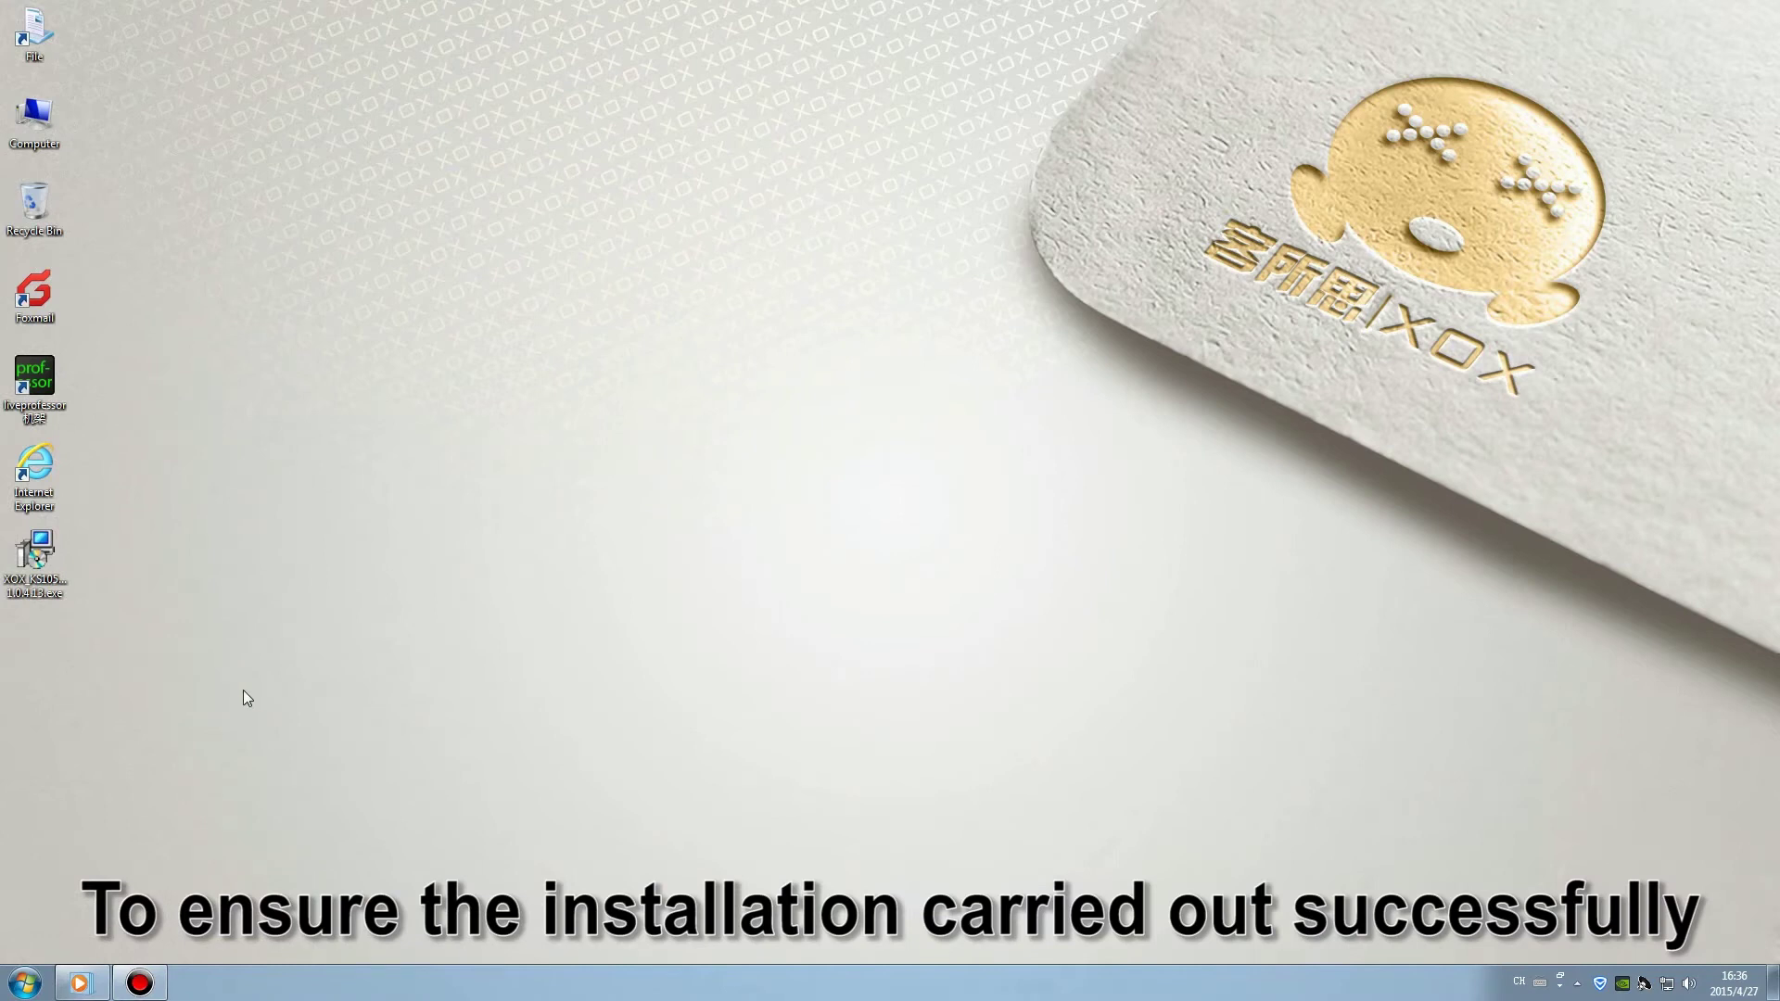
Exit the antivirus from the tray and run the XOX_KS105 installer as administrator.
left_click(1602, 985)
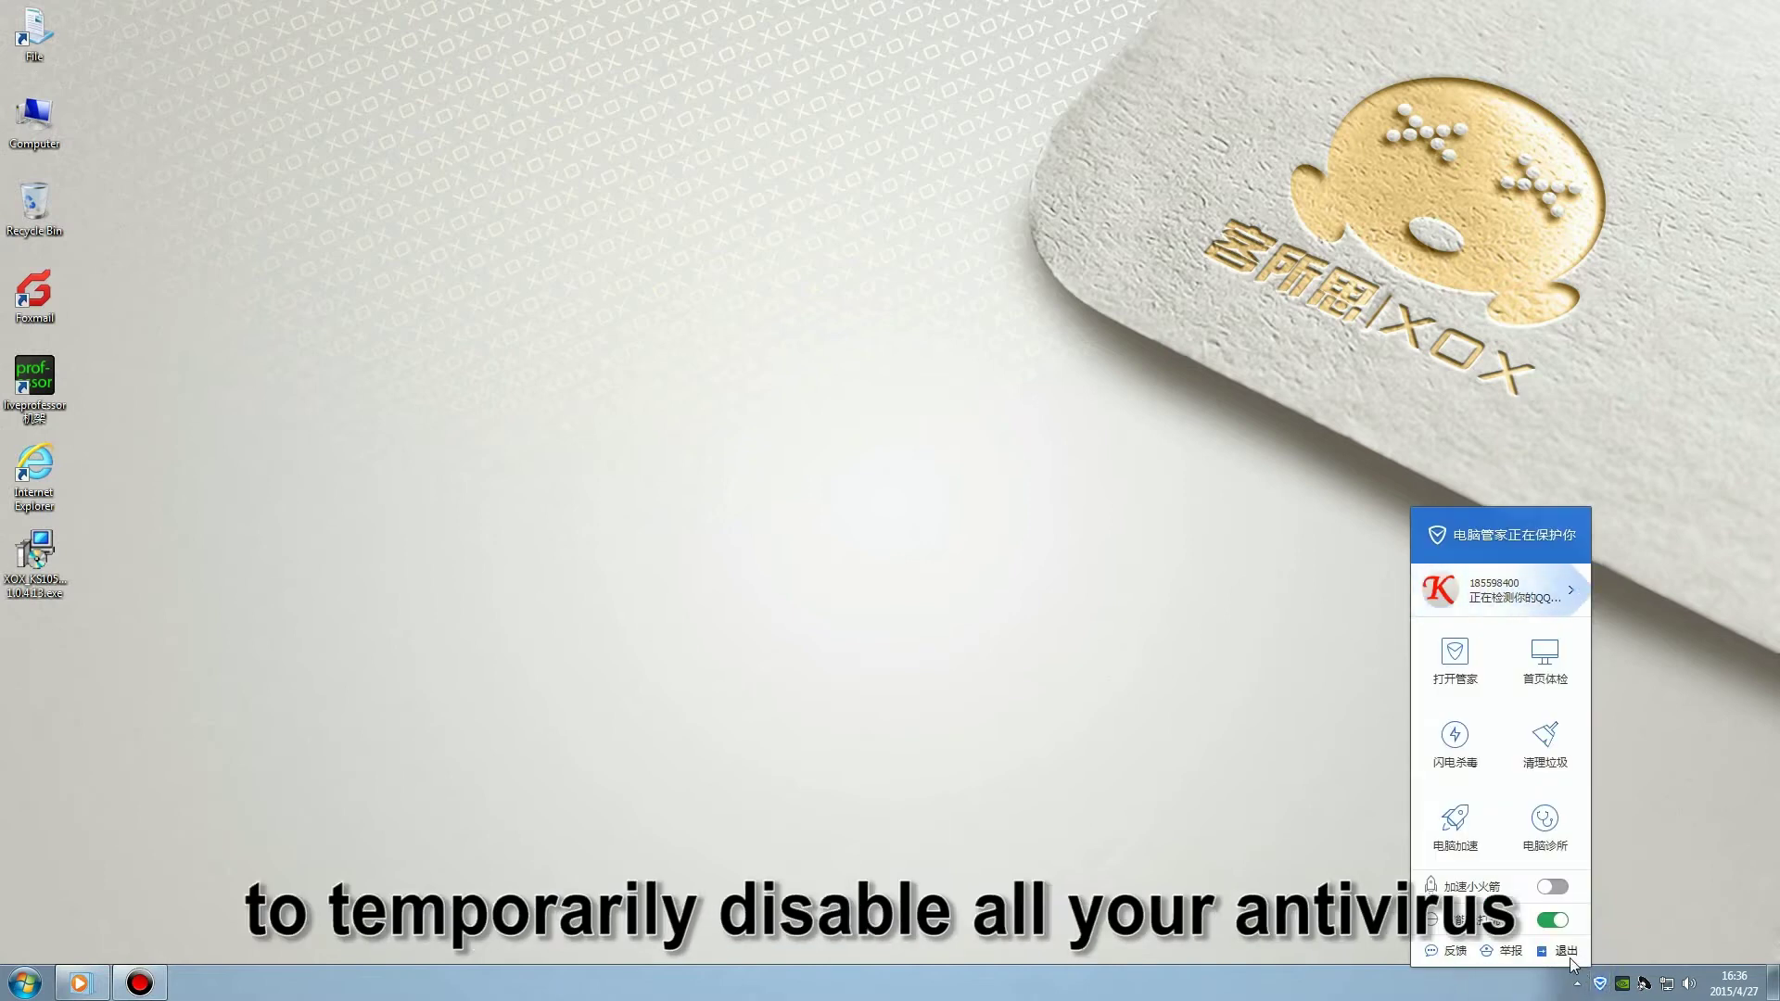
left_click(1570, 957)
left_click(945, 545)
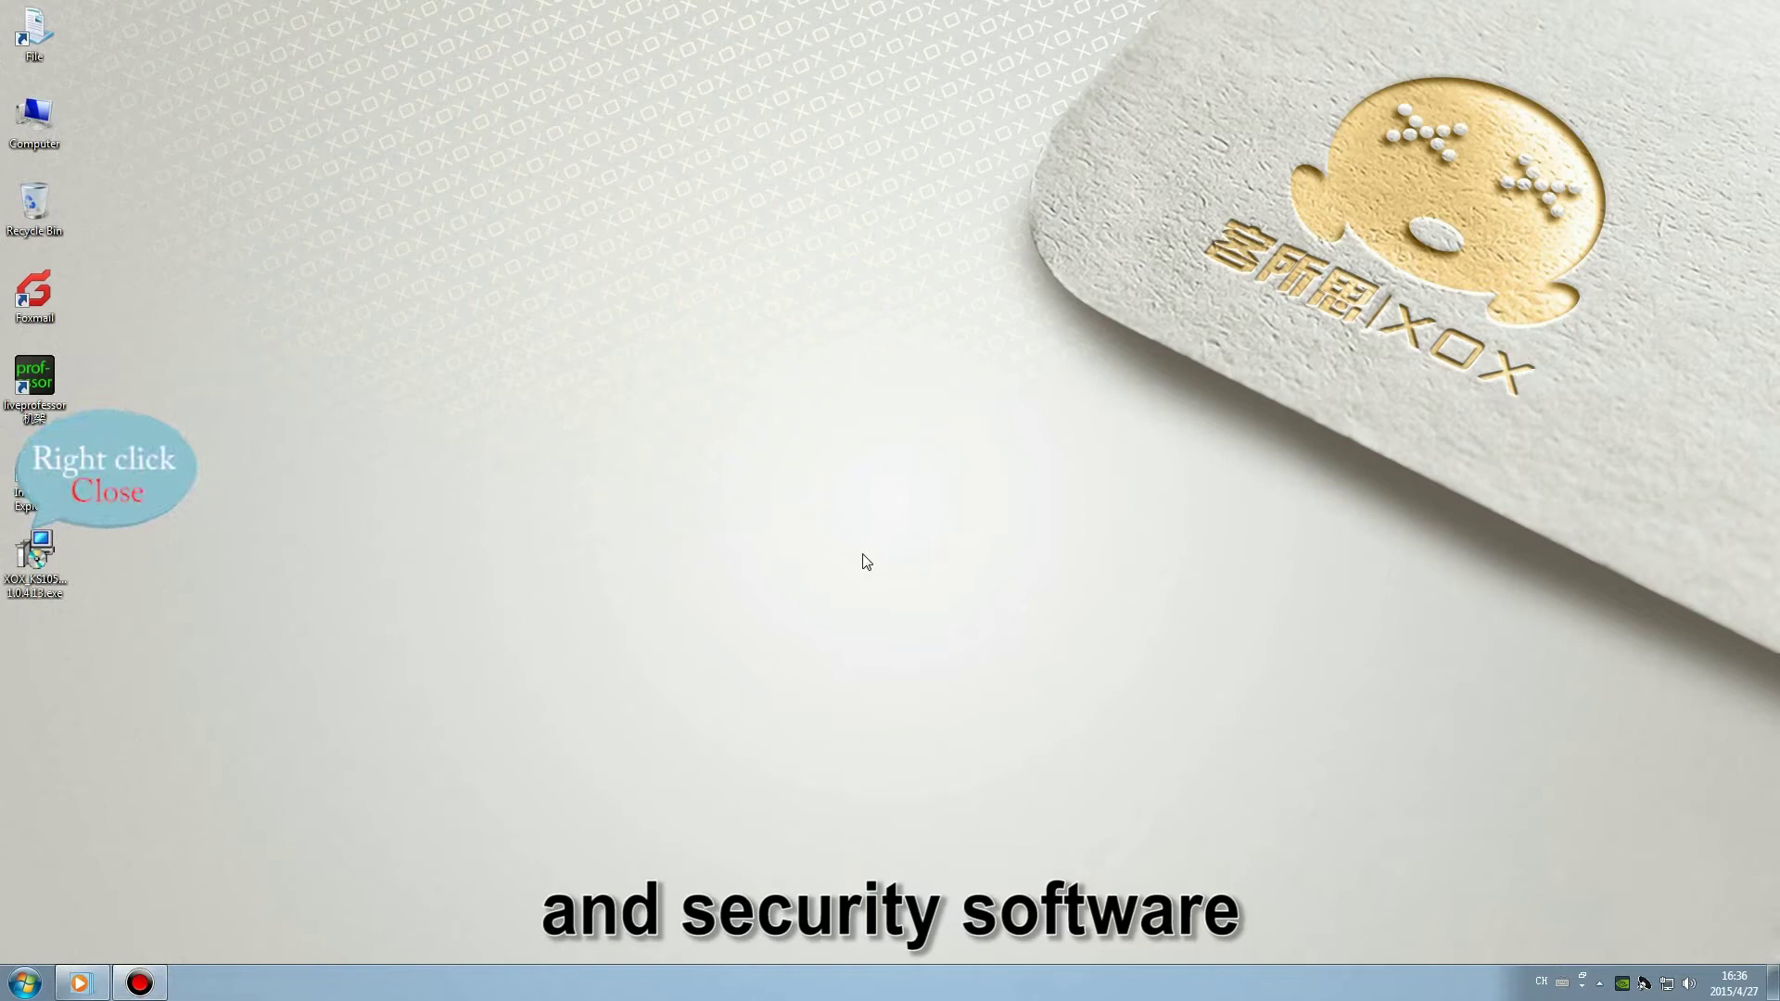
right_click(56, 556)
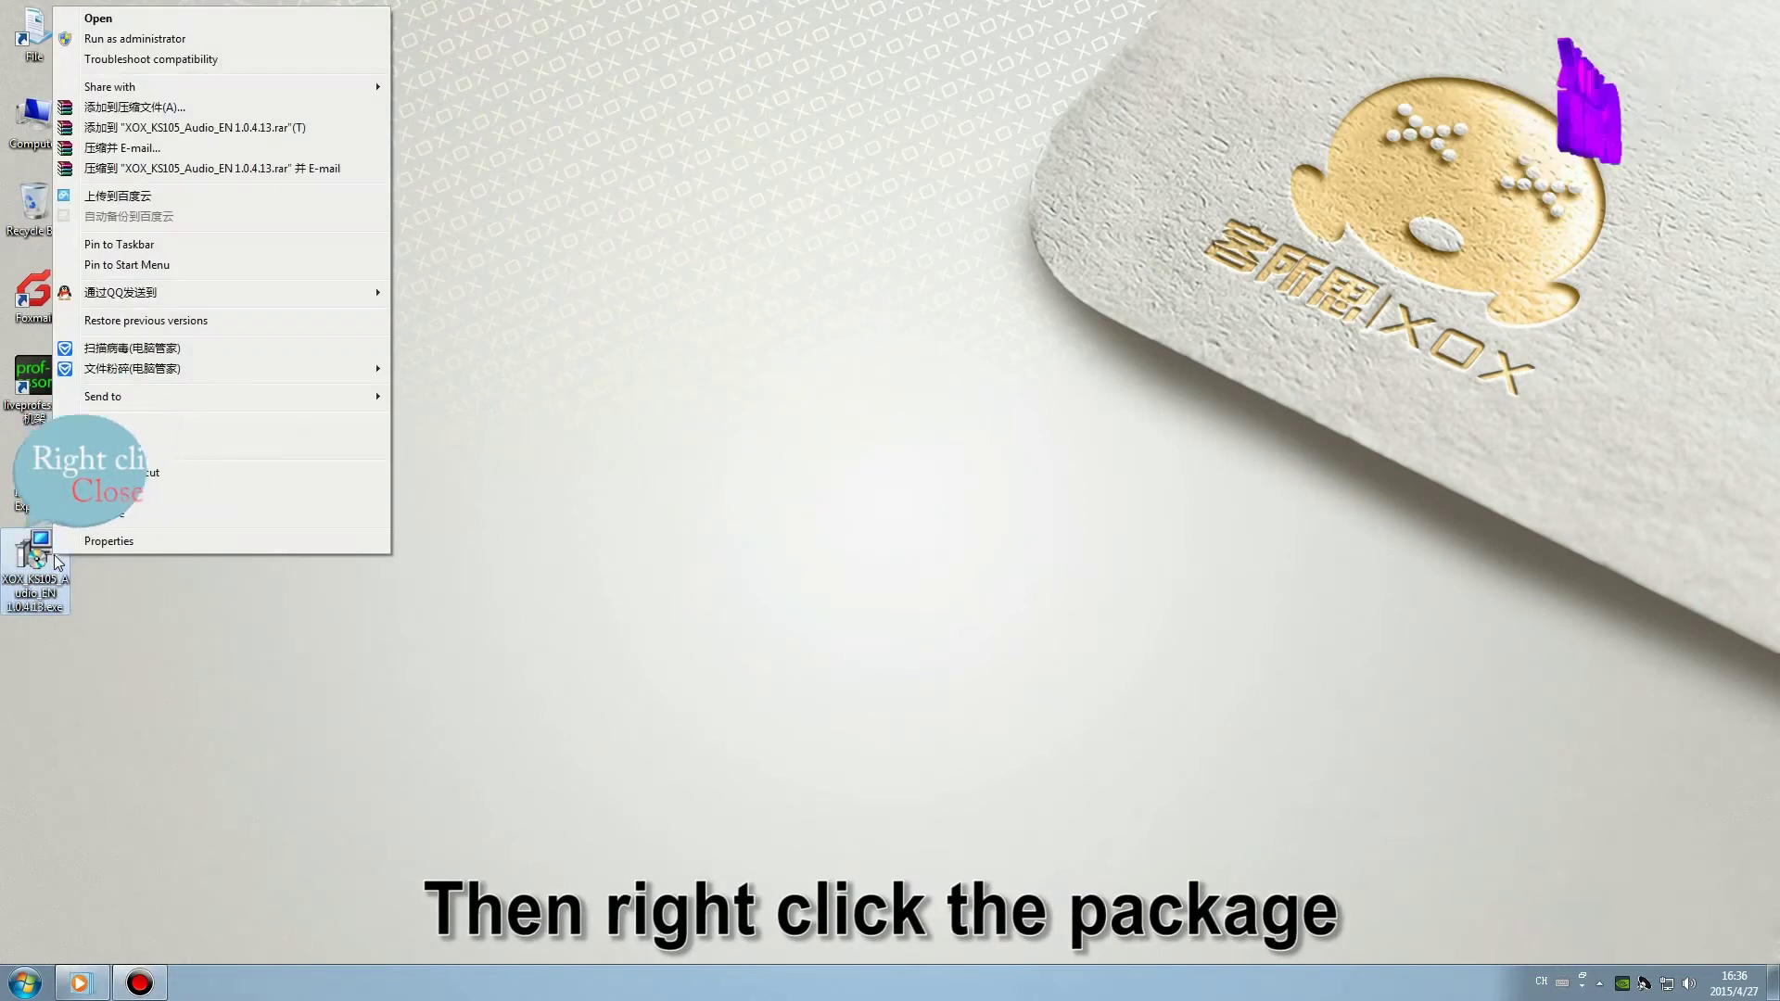
left_click(139, 39)
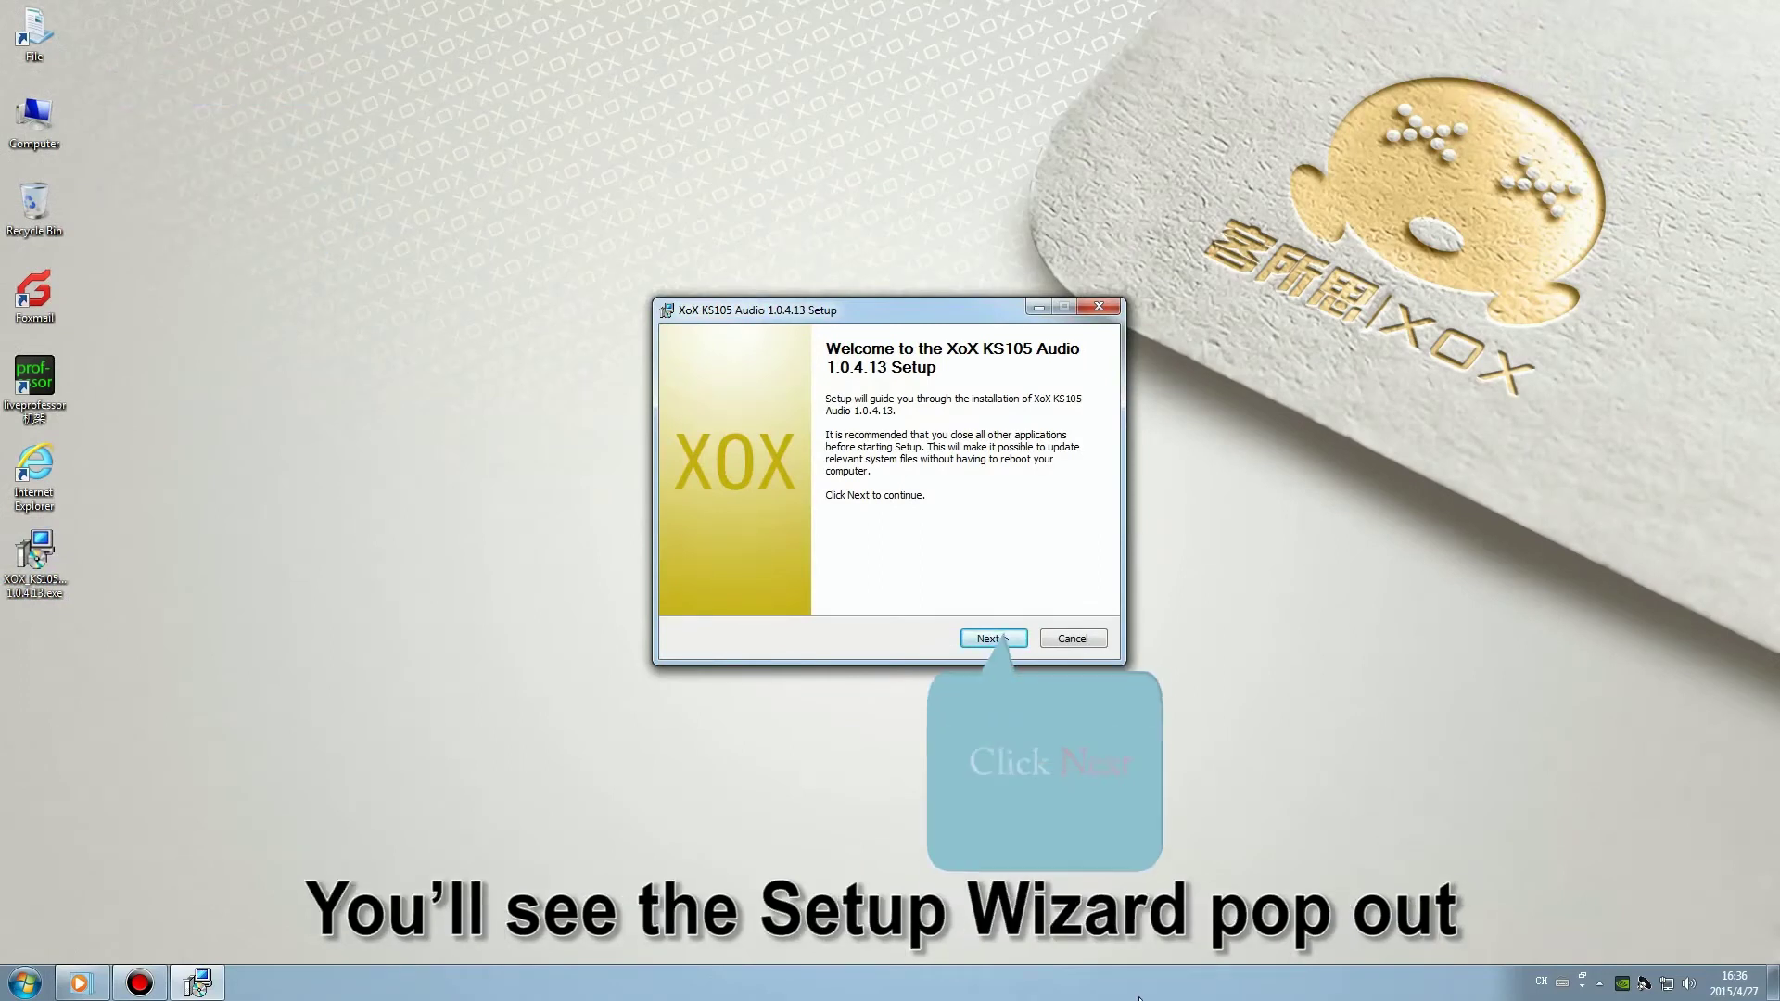
Get past the welcome page and install XoX KS105 Audio into the default destination folder.
left_click(986, 641)
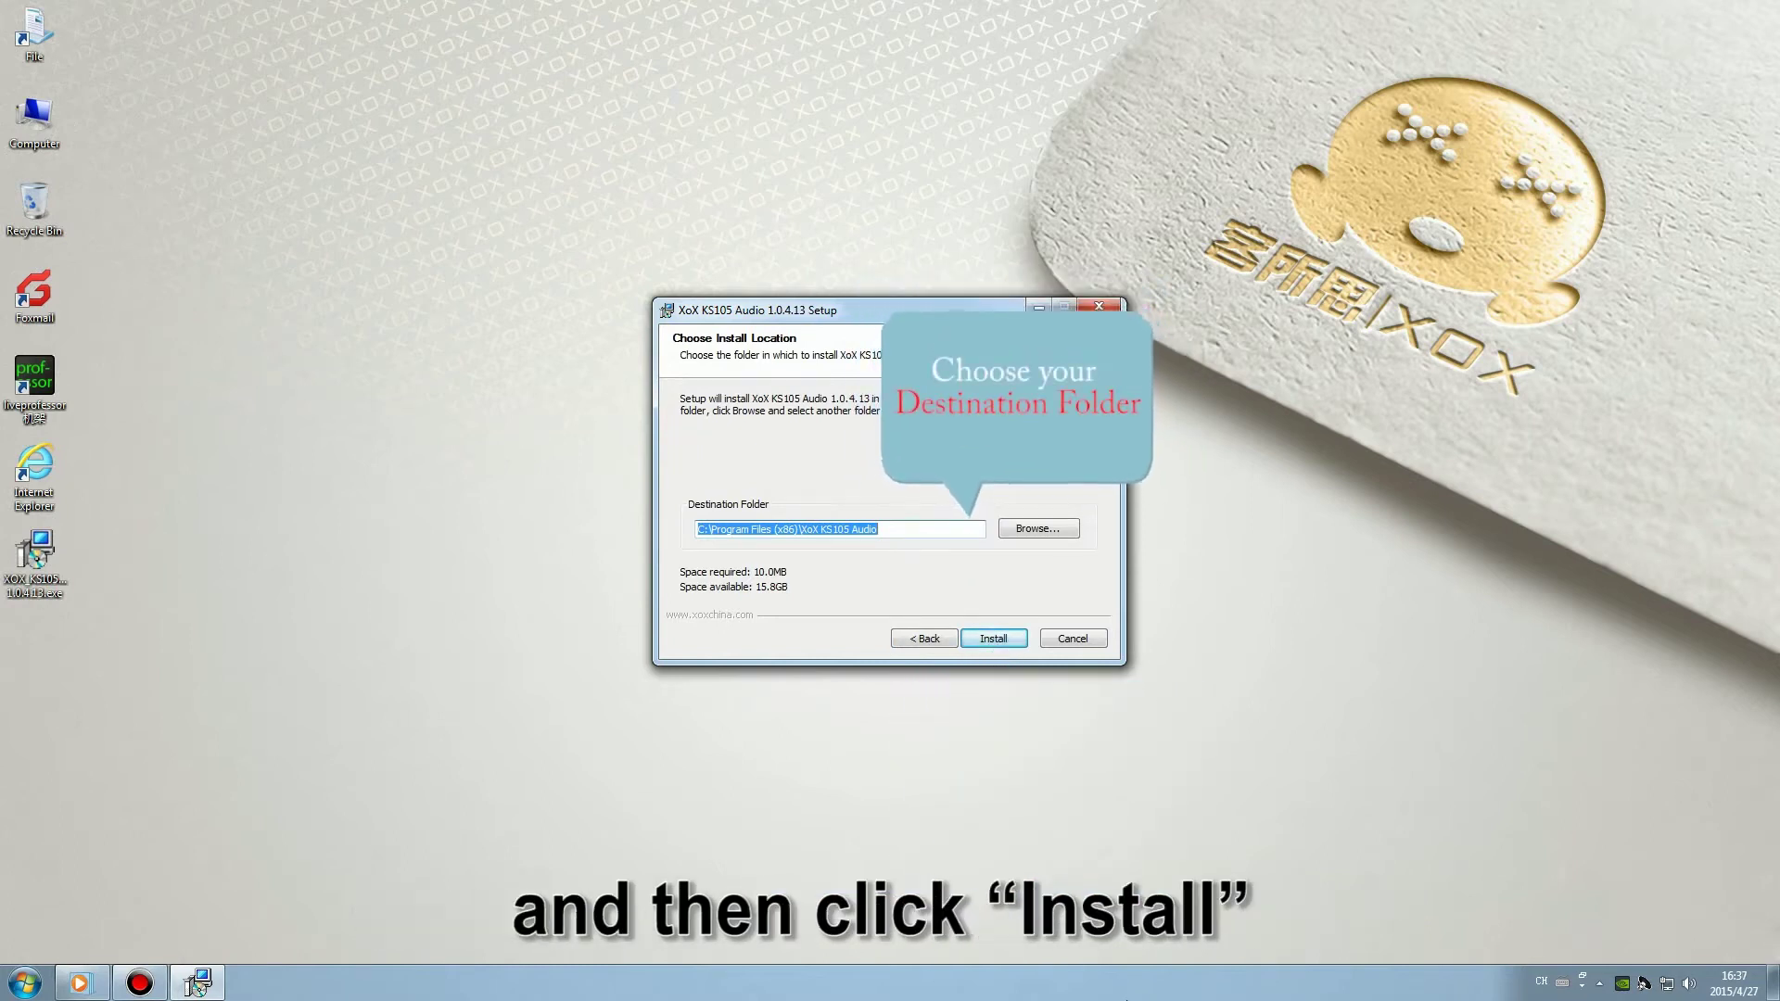
left_click(993, 638)
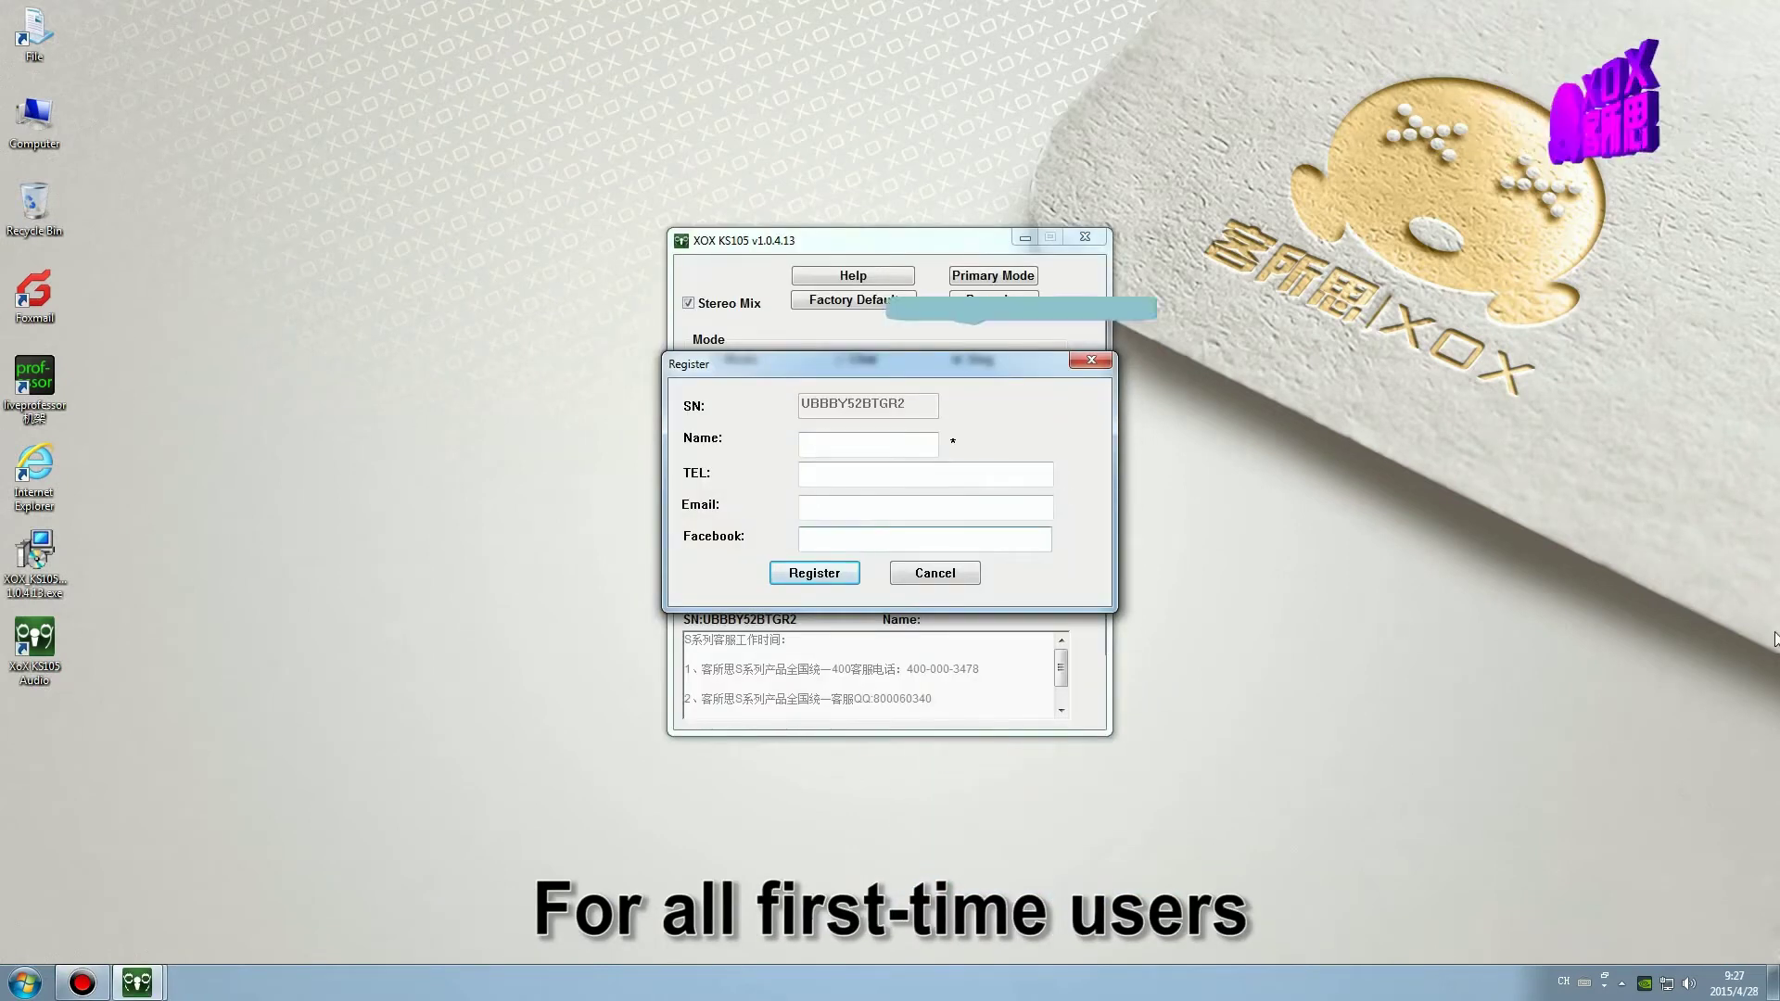
Enter a name, phone number, e-mail and Facebook account in the Register form, then submit it and acknowledge success.
left_click(898, 446)
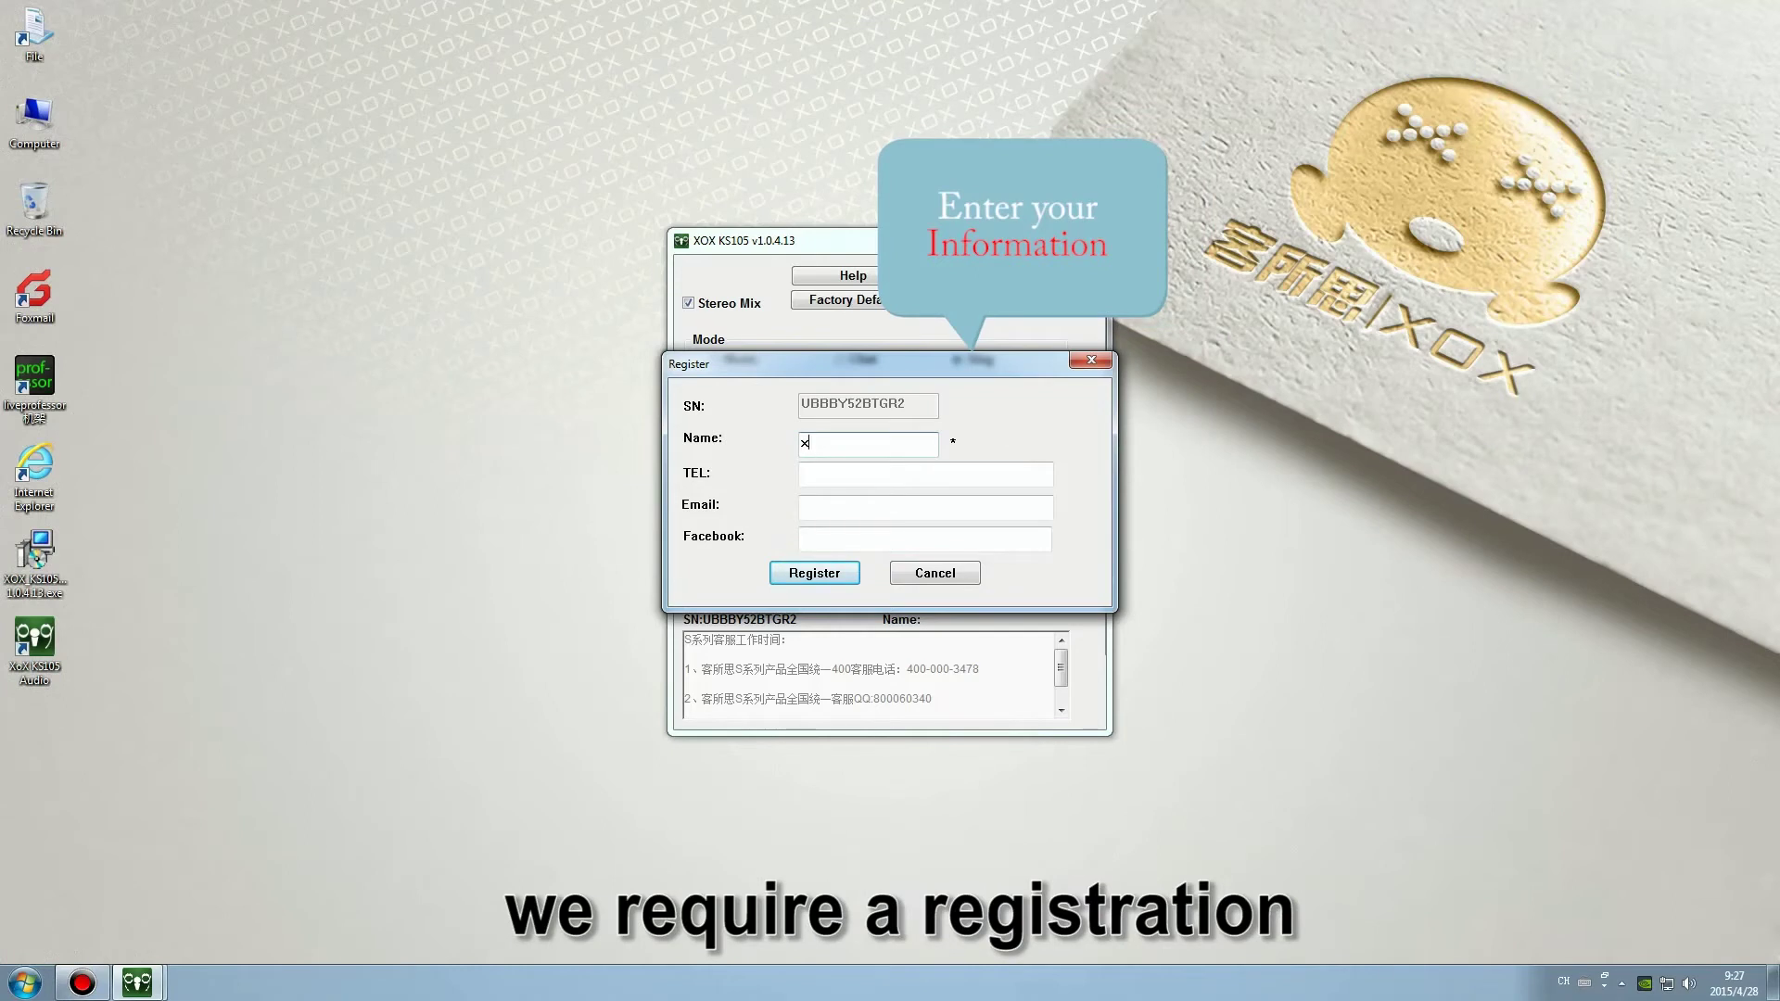
type("xoxchina")
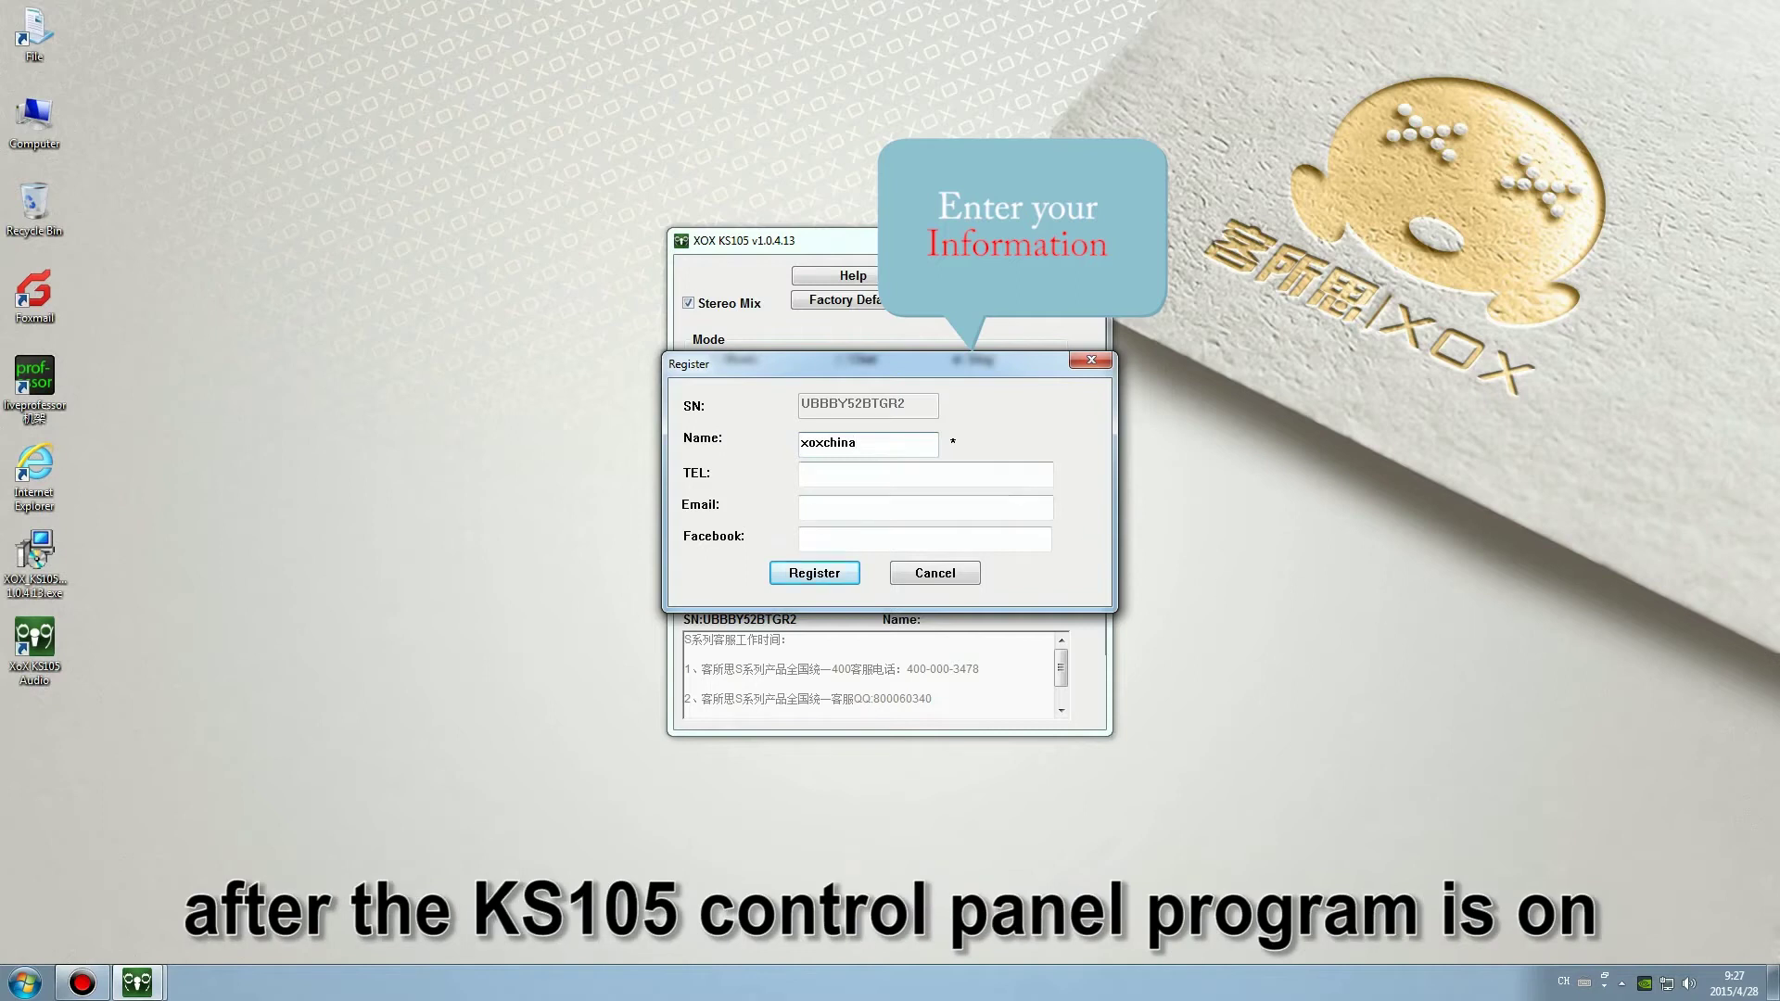
left_click(1022, 481)
type("4000")
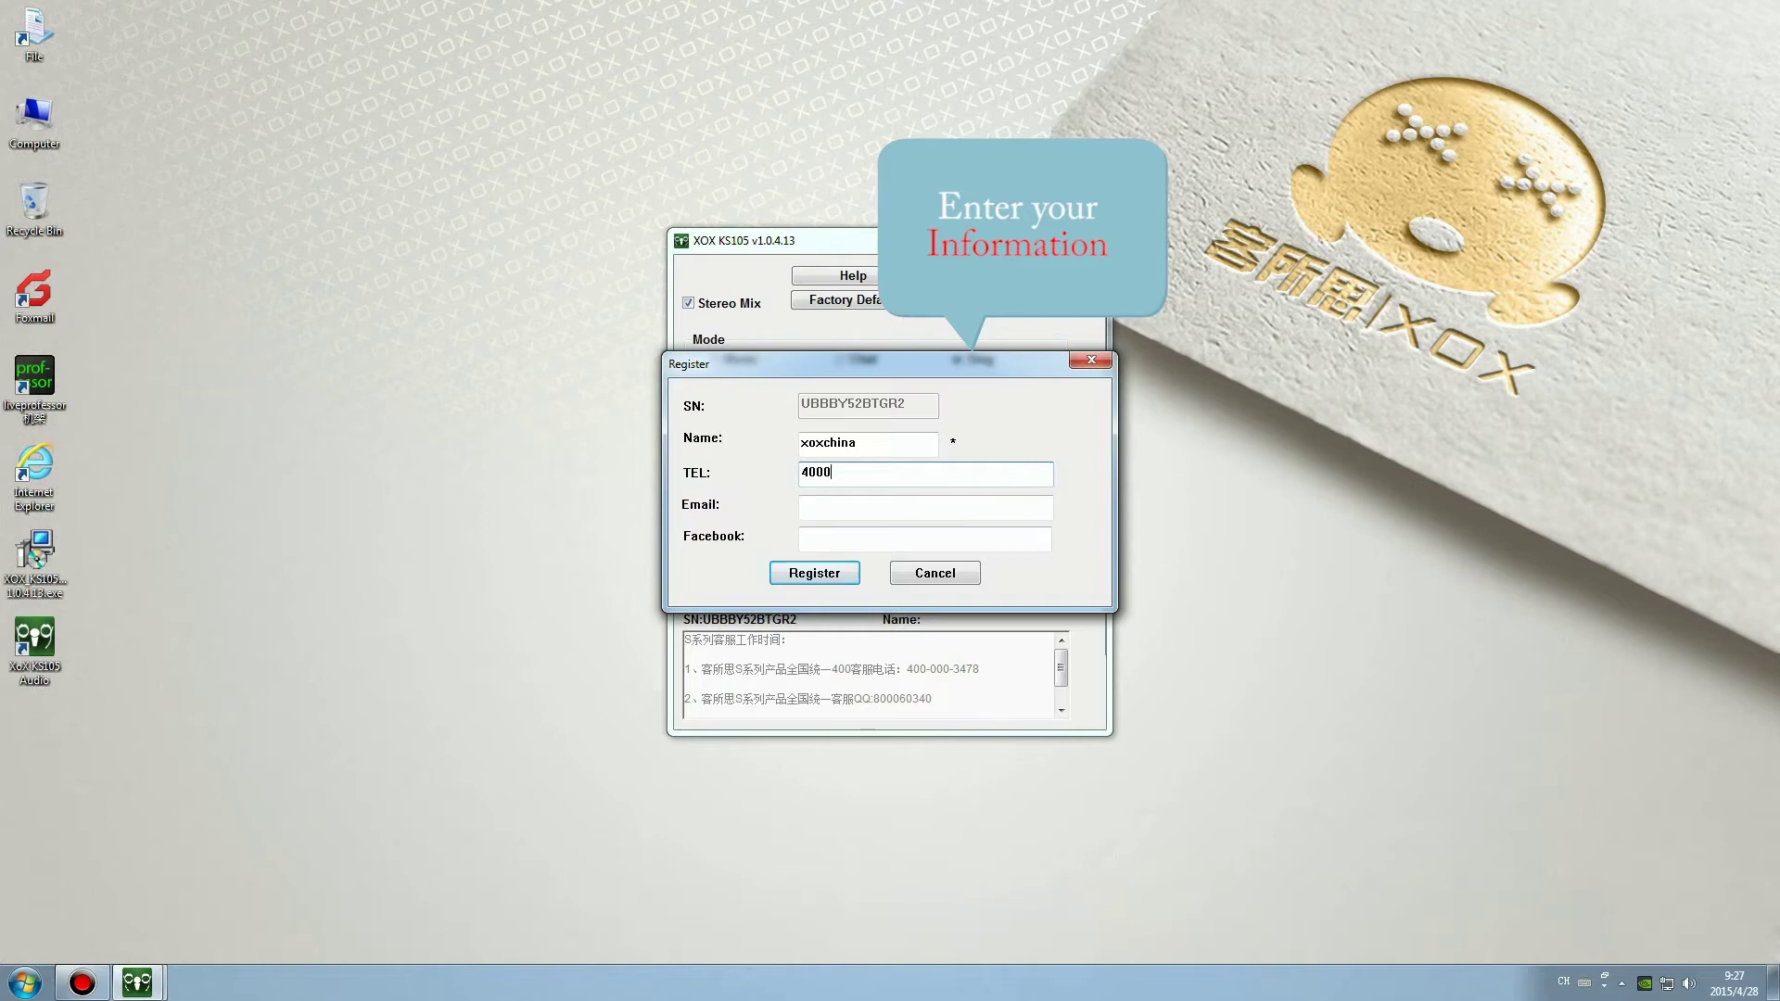
type("00")
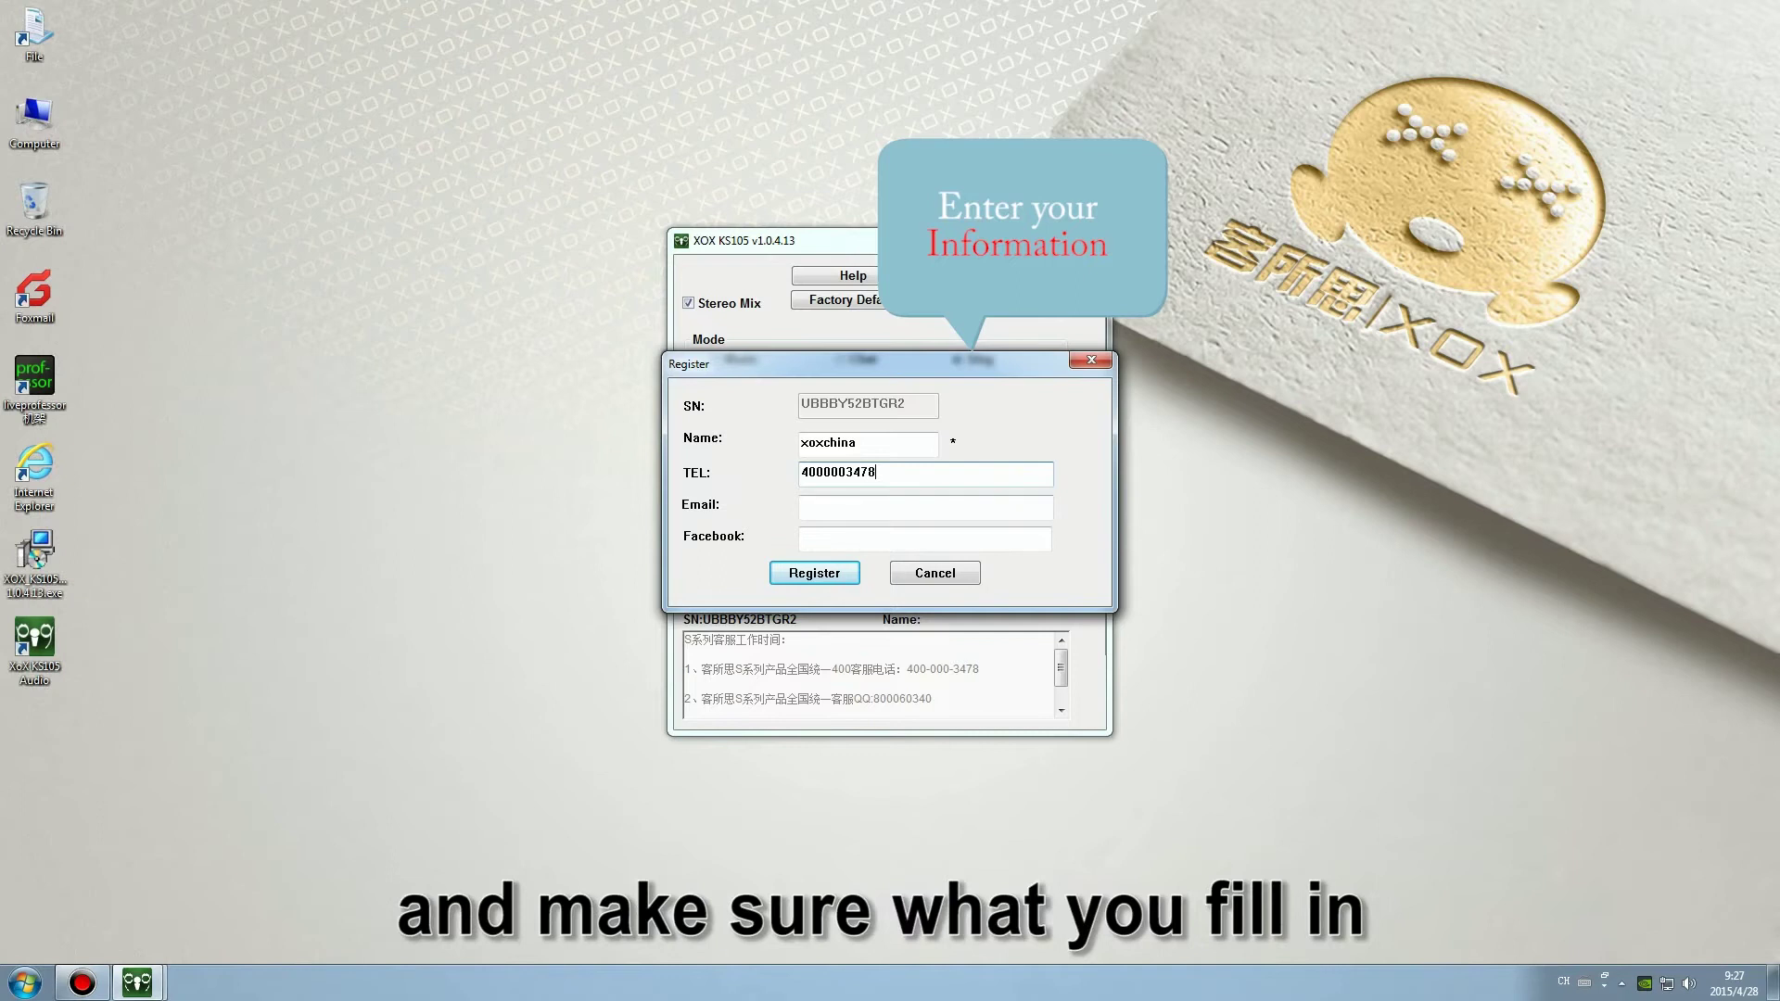
left_click(995, 505)
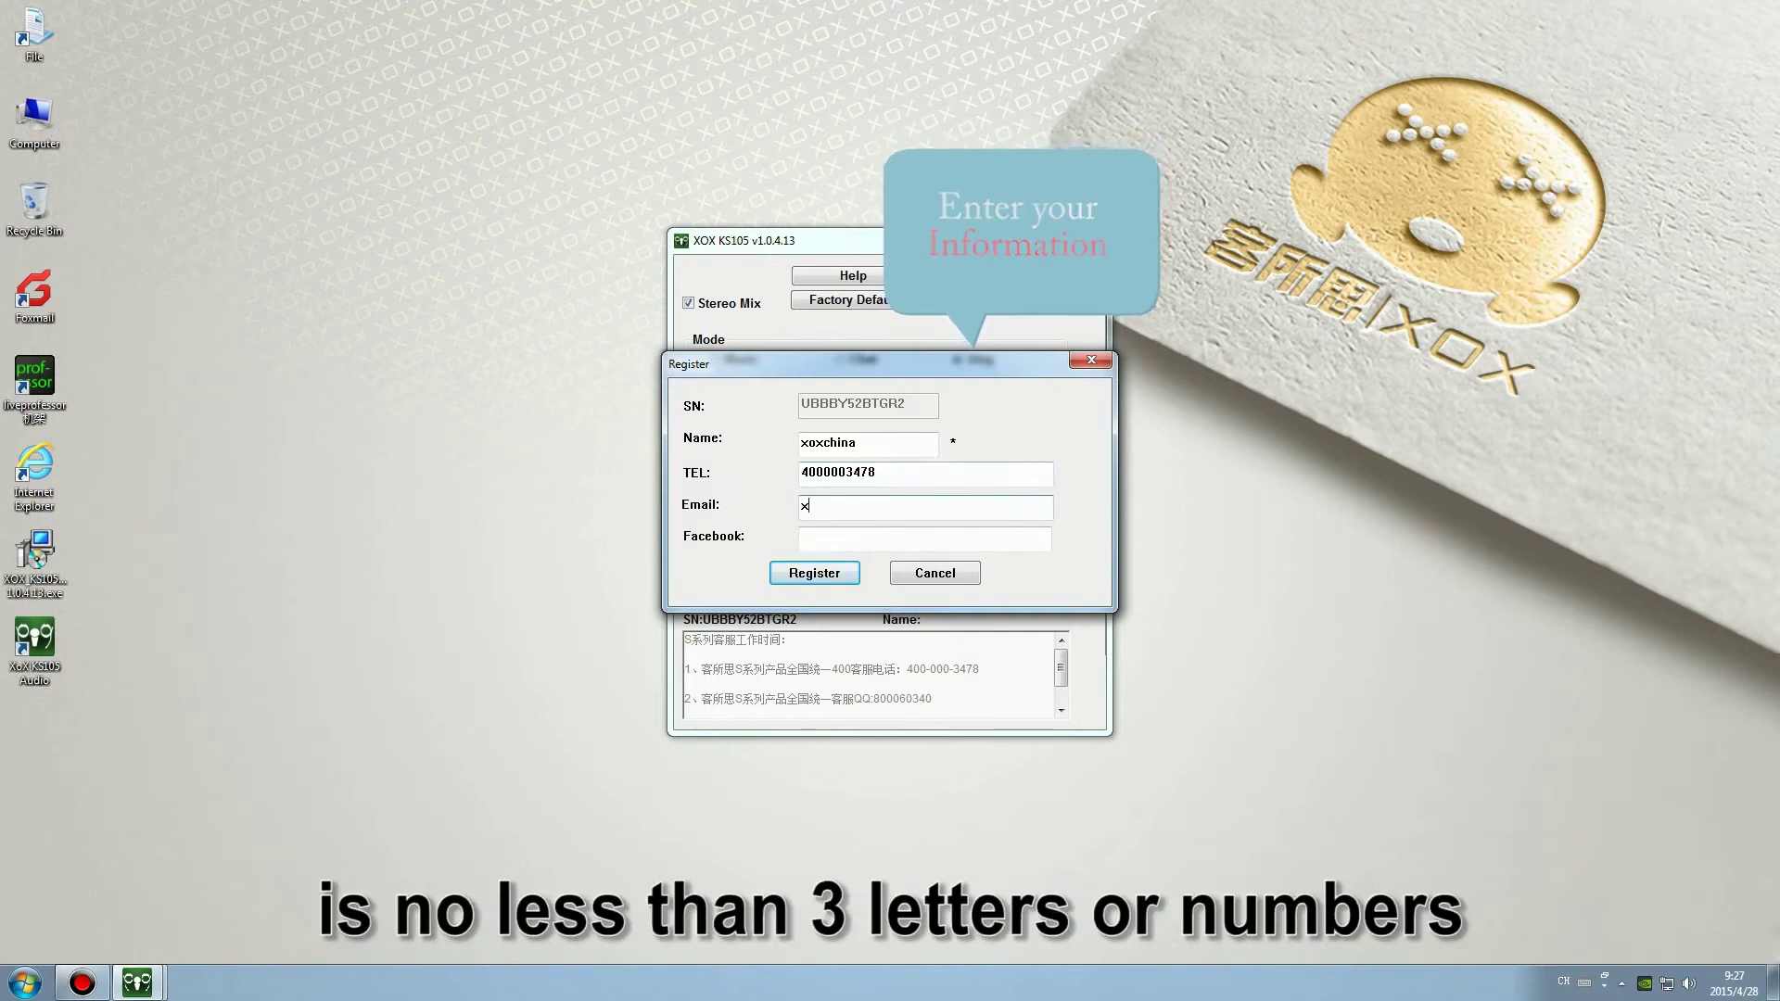
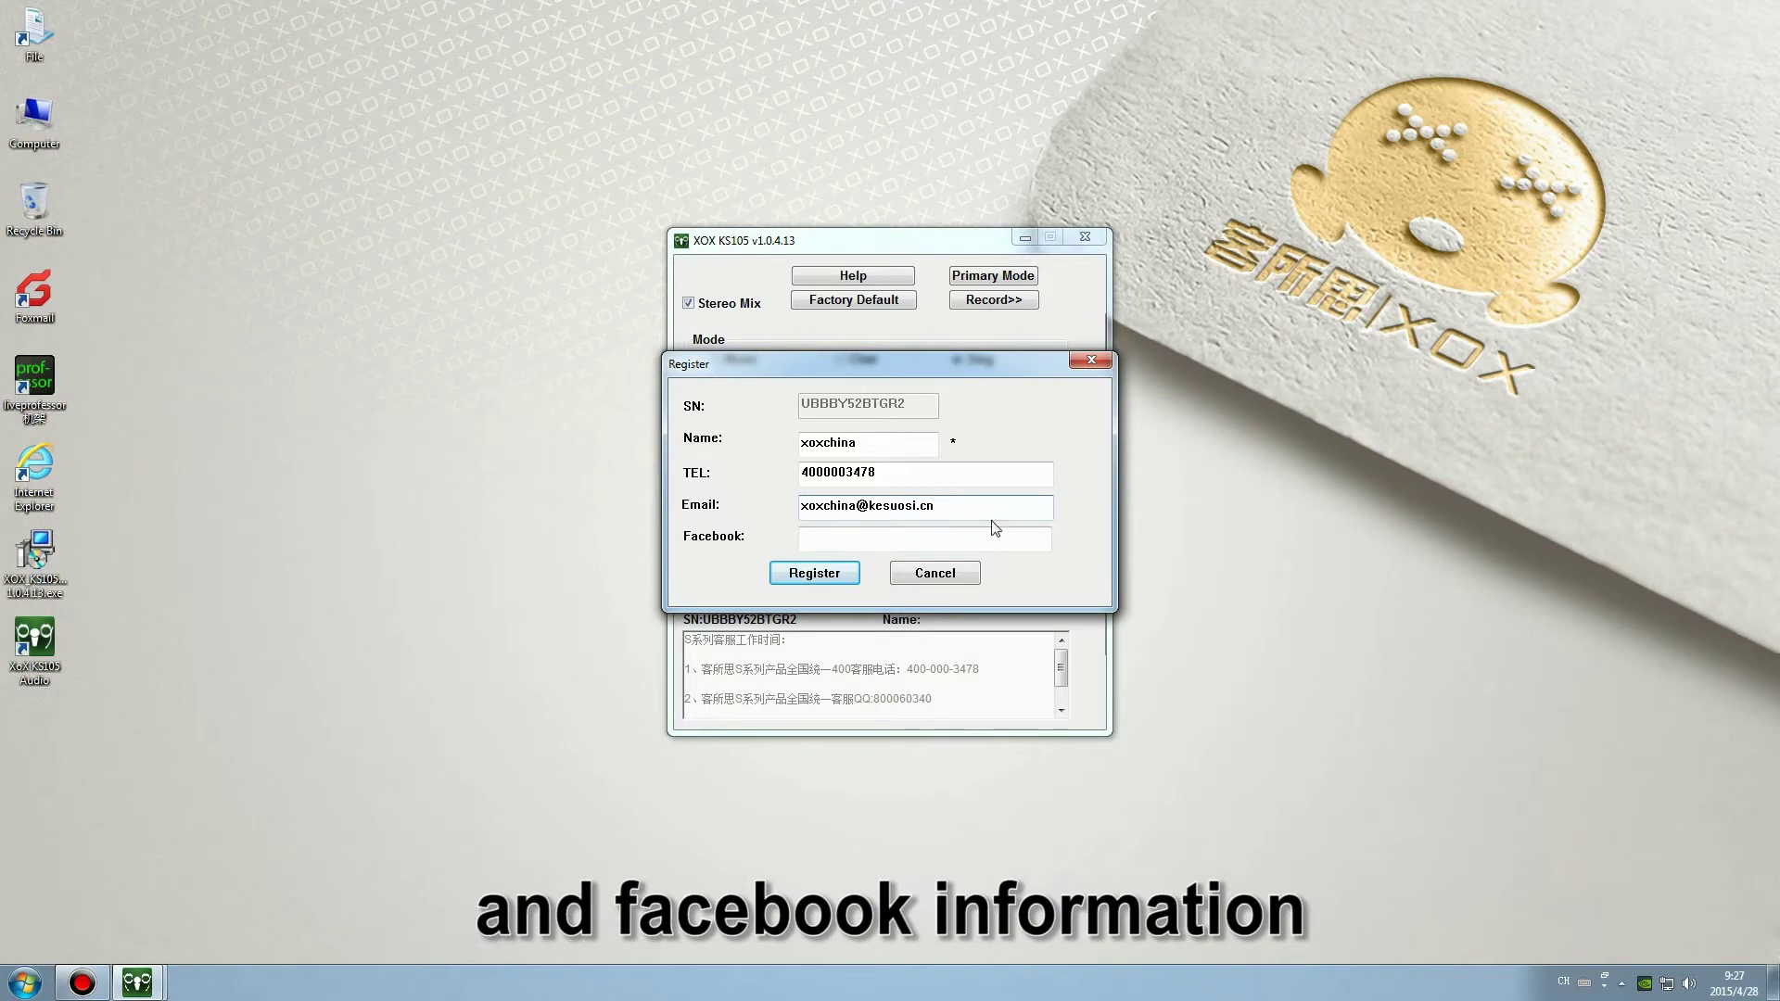
left_click(984, 535)
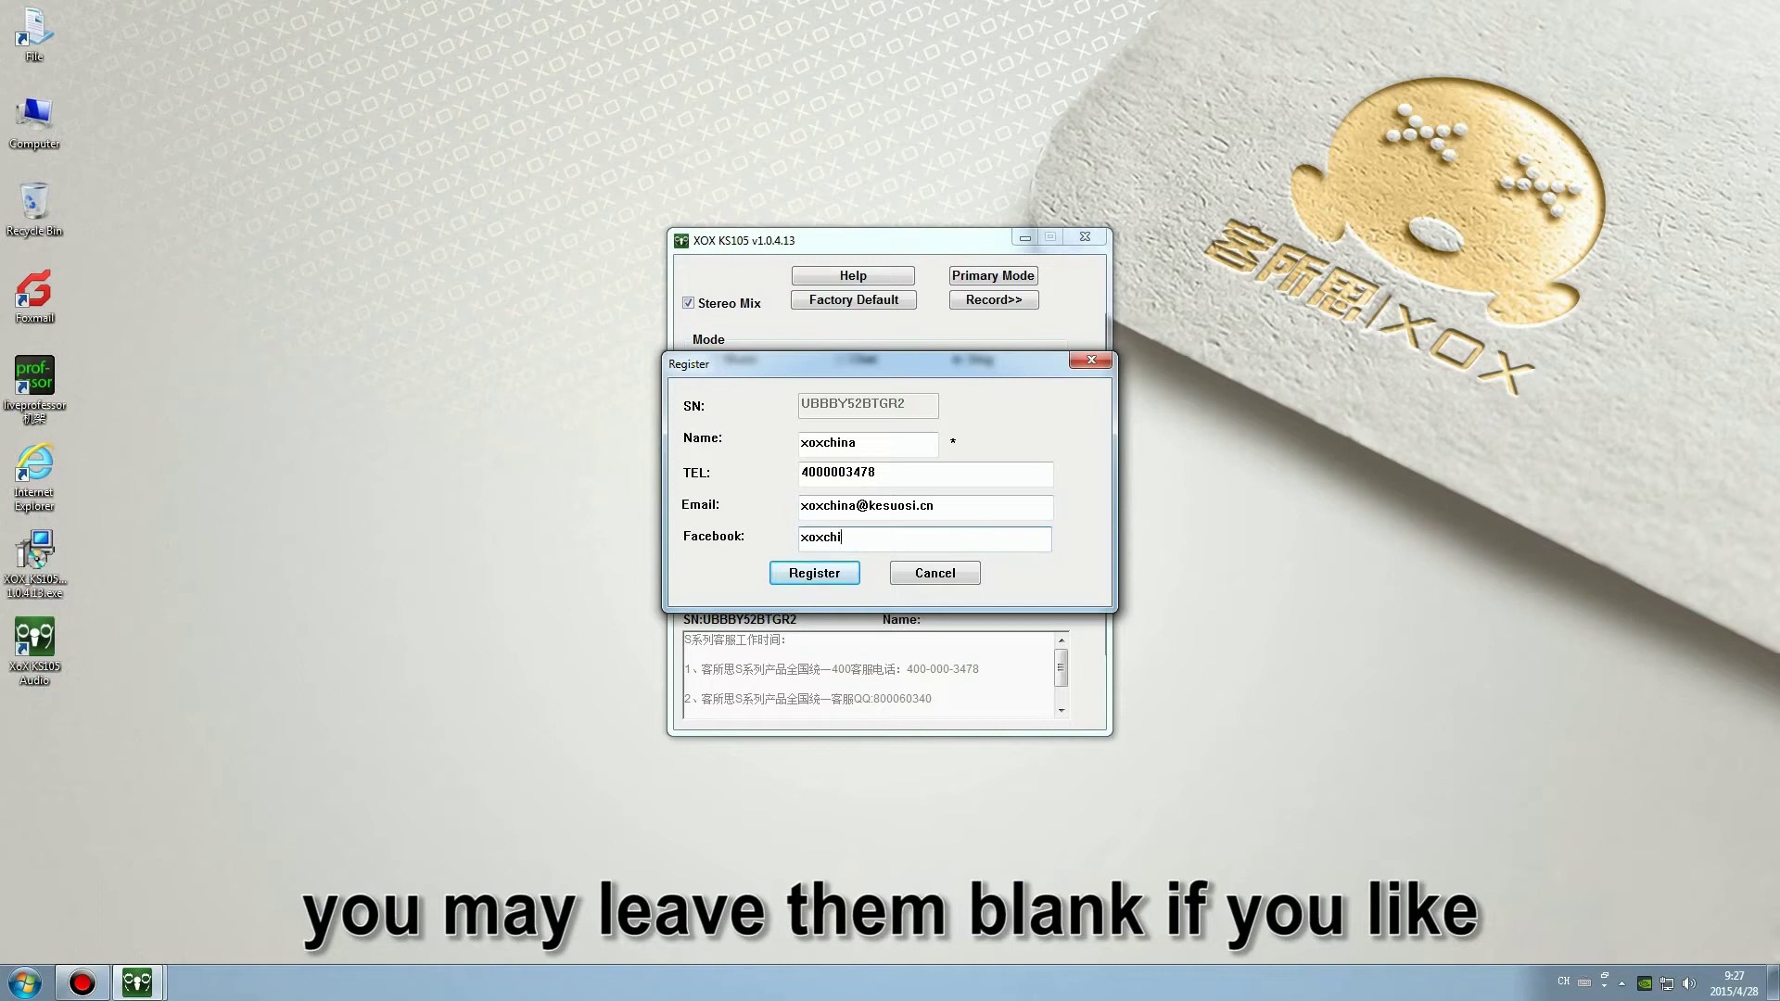
left_click(836, 576)
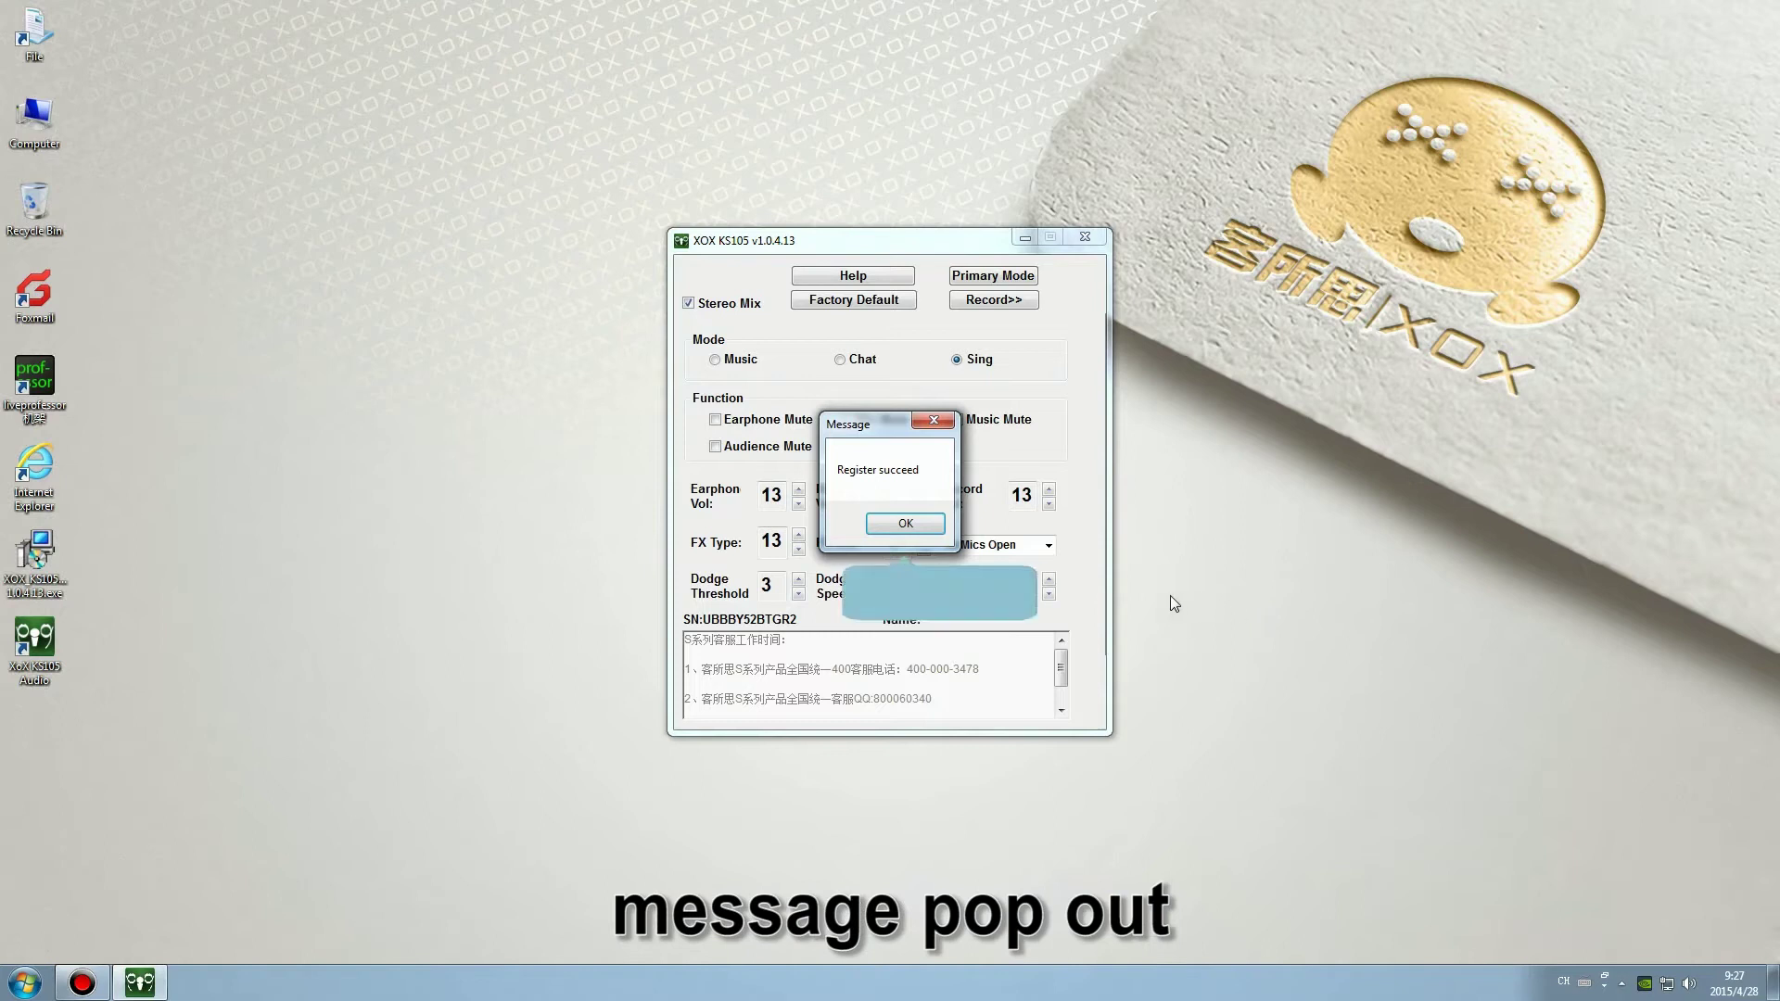
left_click(906, 524)
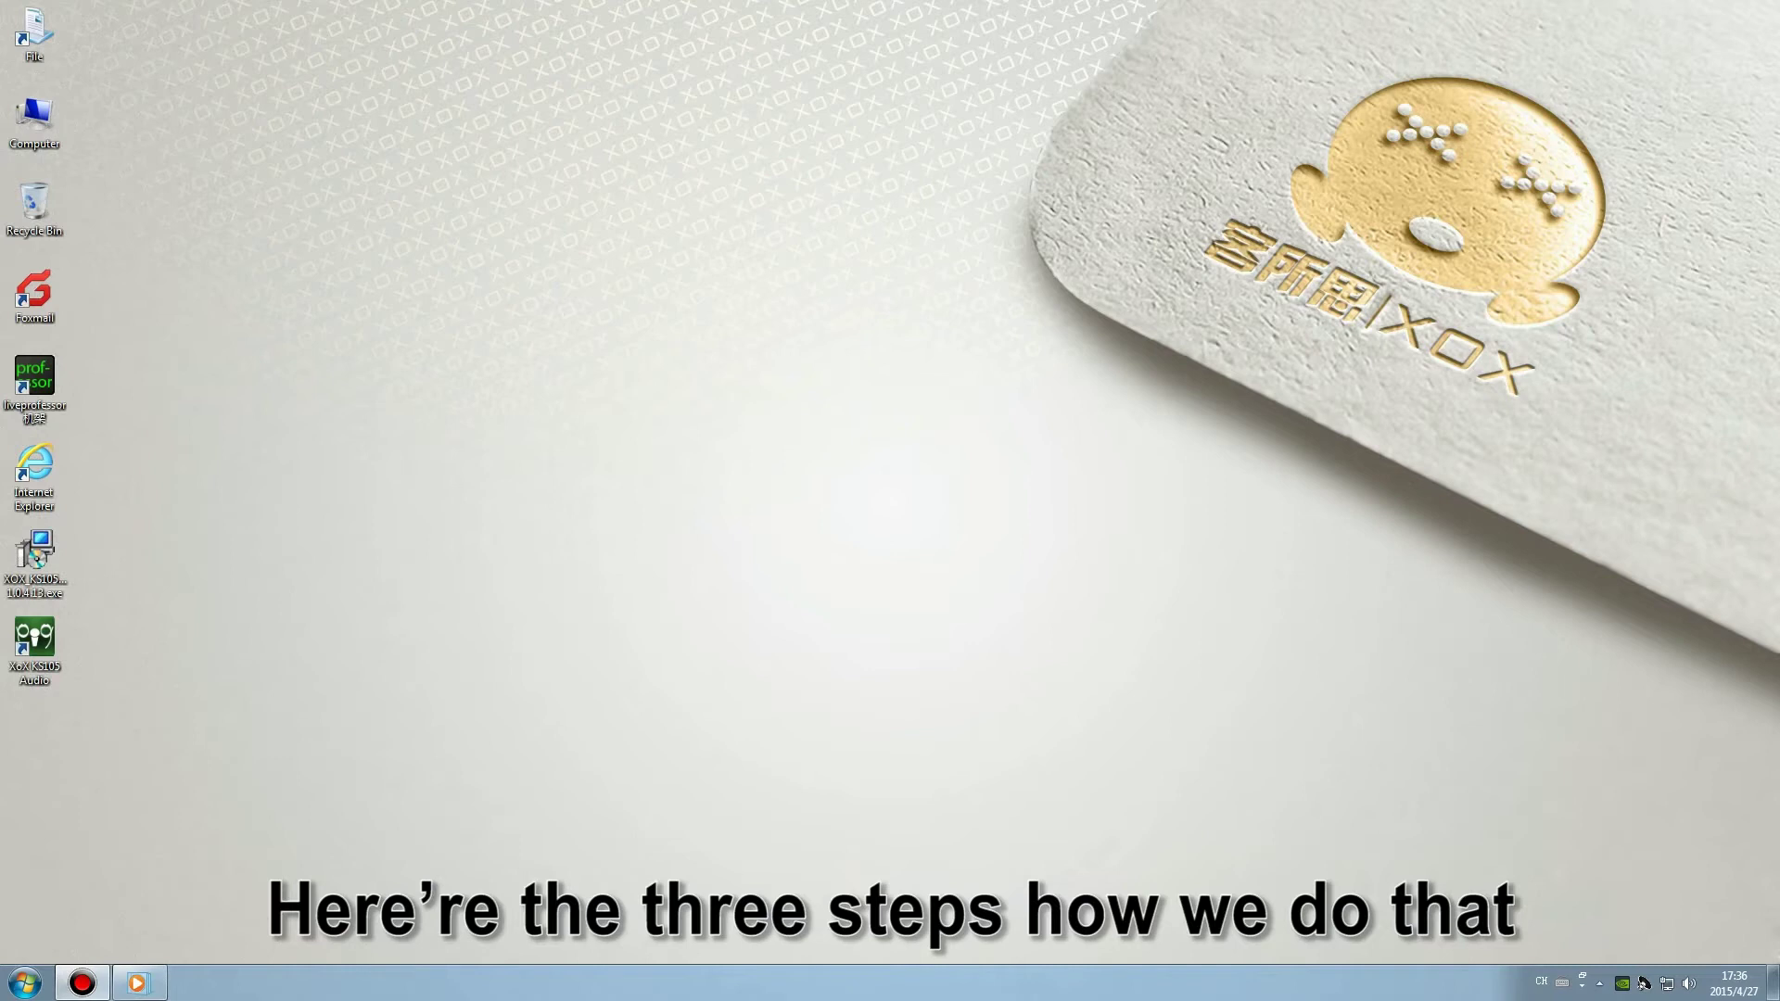
Choose Manage from the desktop Computer icon's context menu.
right_click(51, 137)
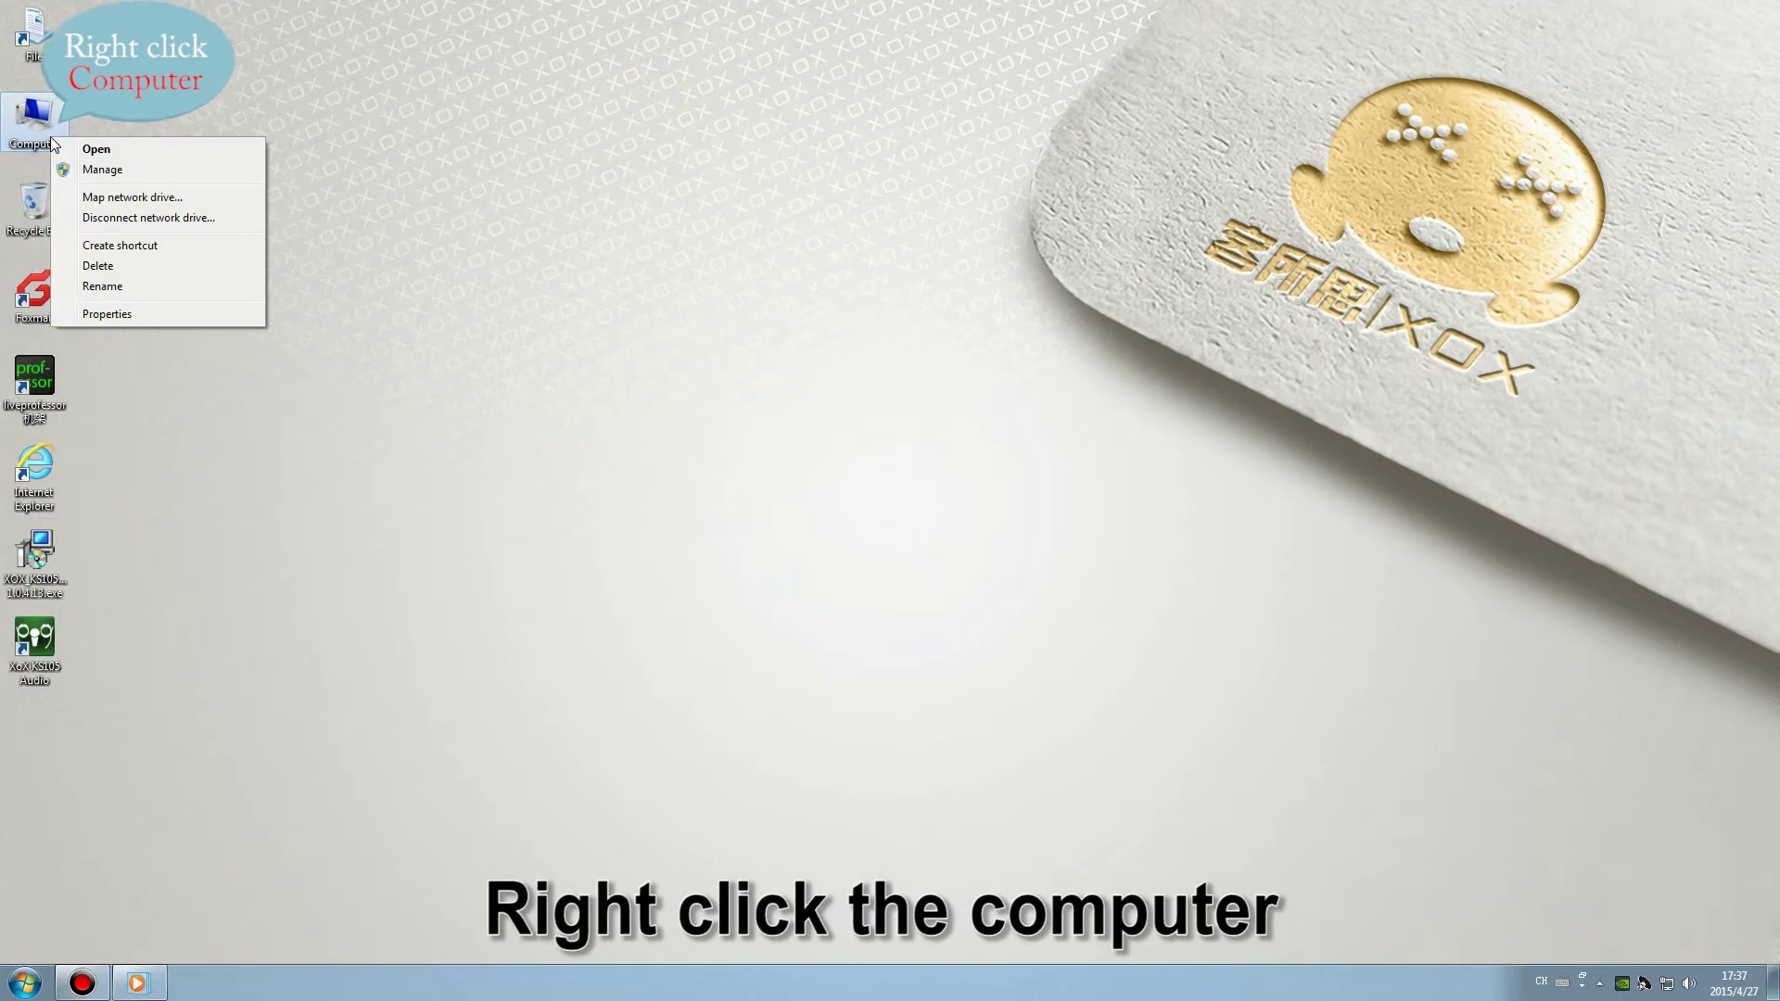
left_click(102, 170)
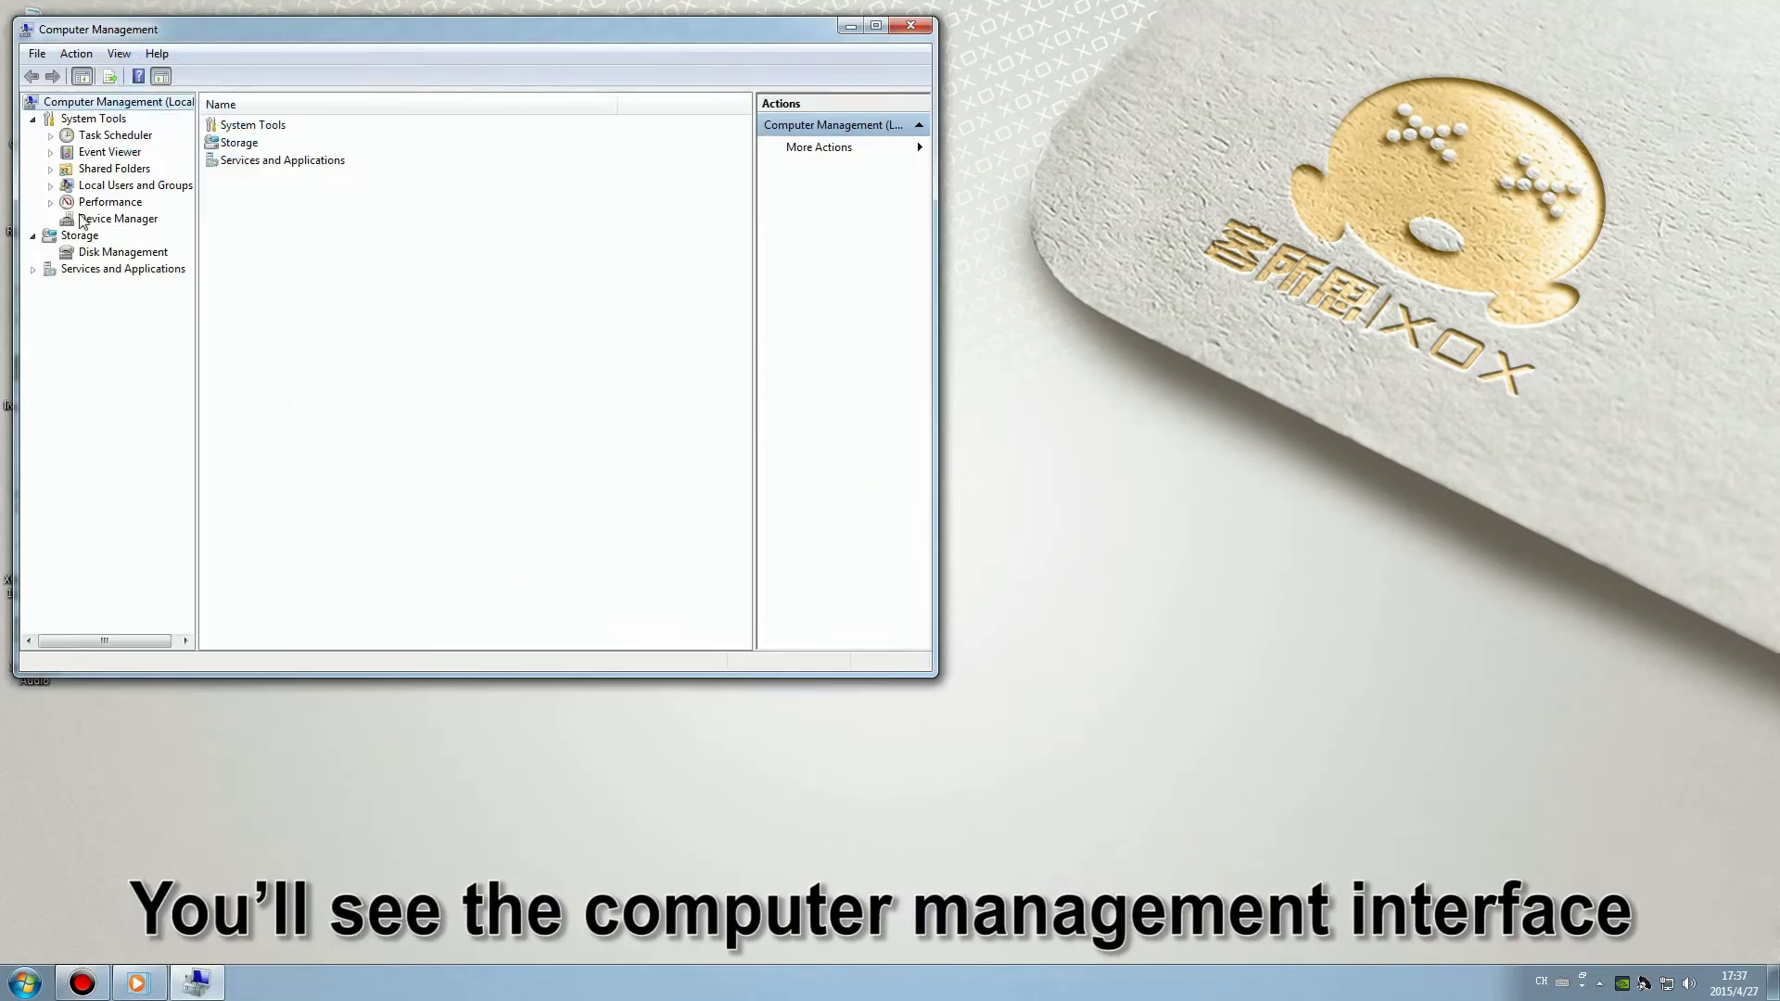
In Device Manager's sound controllers, disable the first two NVIDIA High Definition Audio devices.
left_click(101, 219)
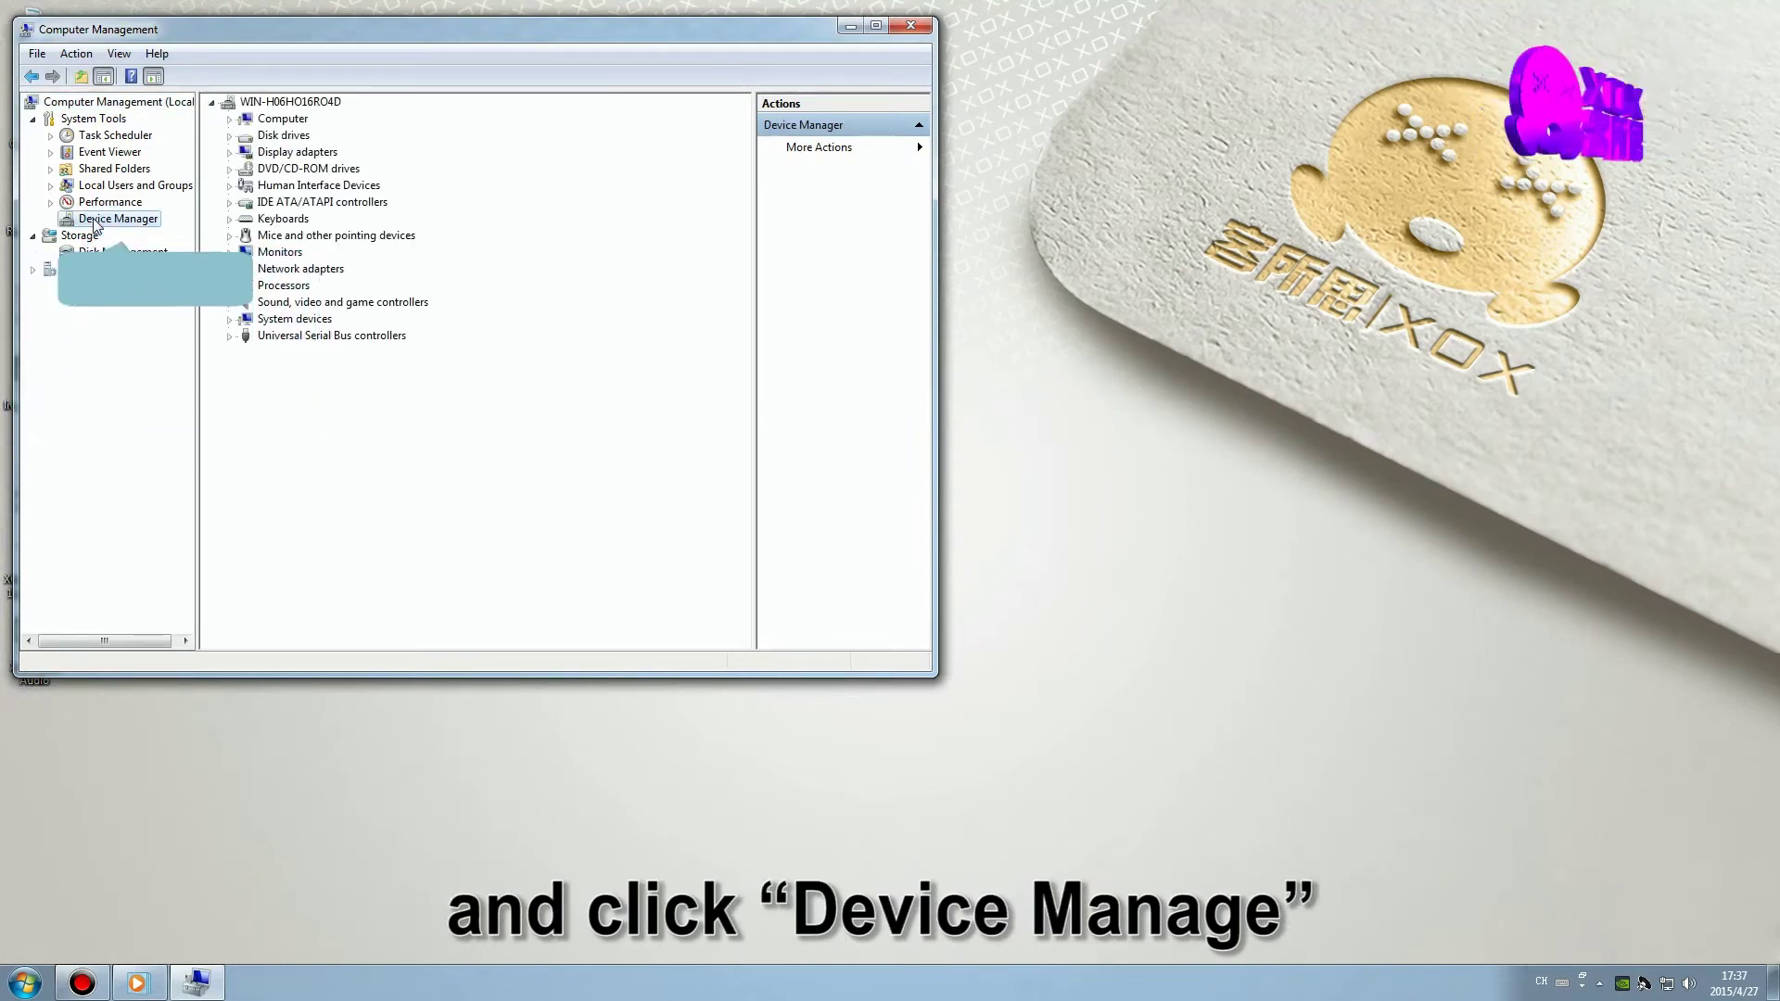
left_click(229, 302)
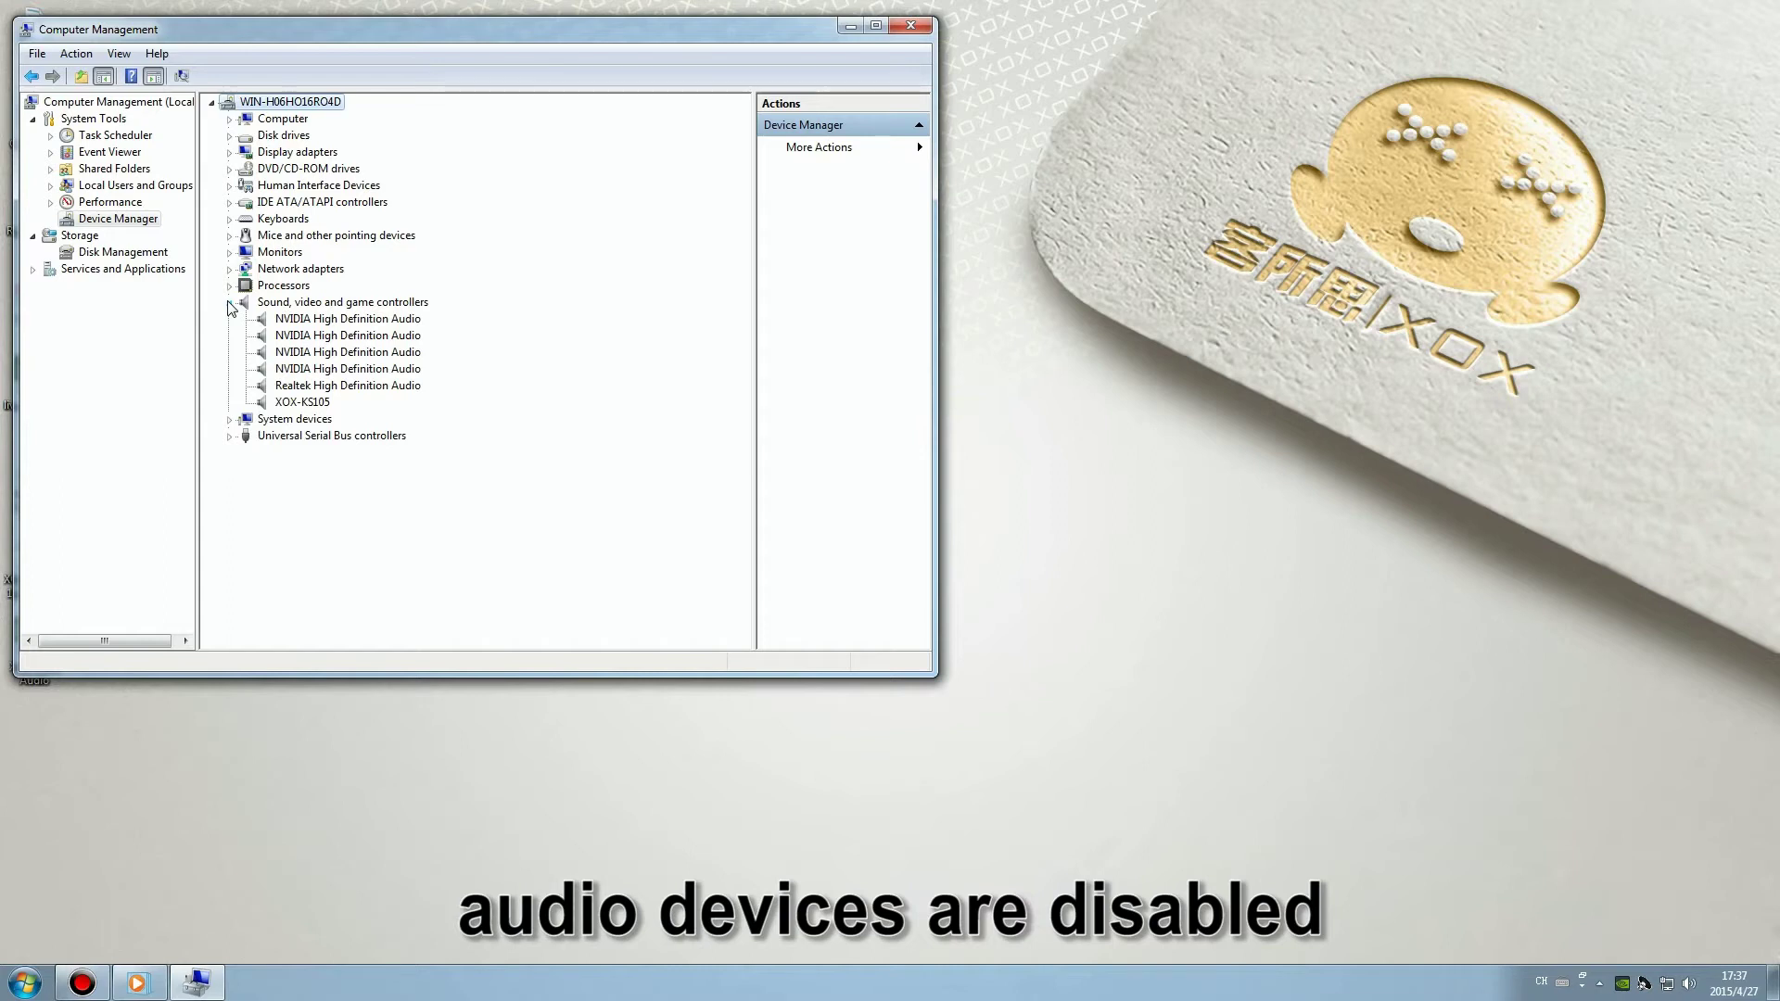
left_click(353, 320)
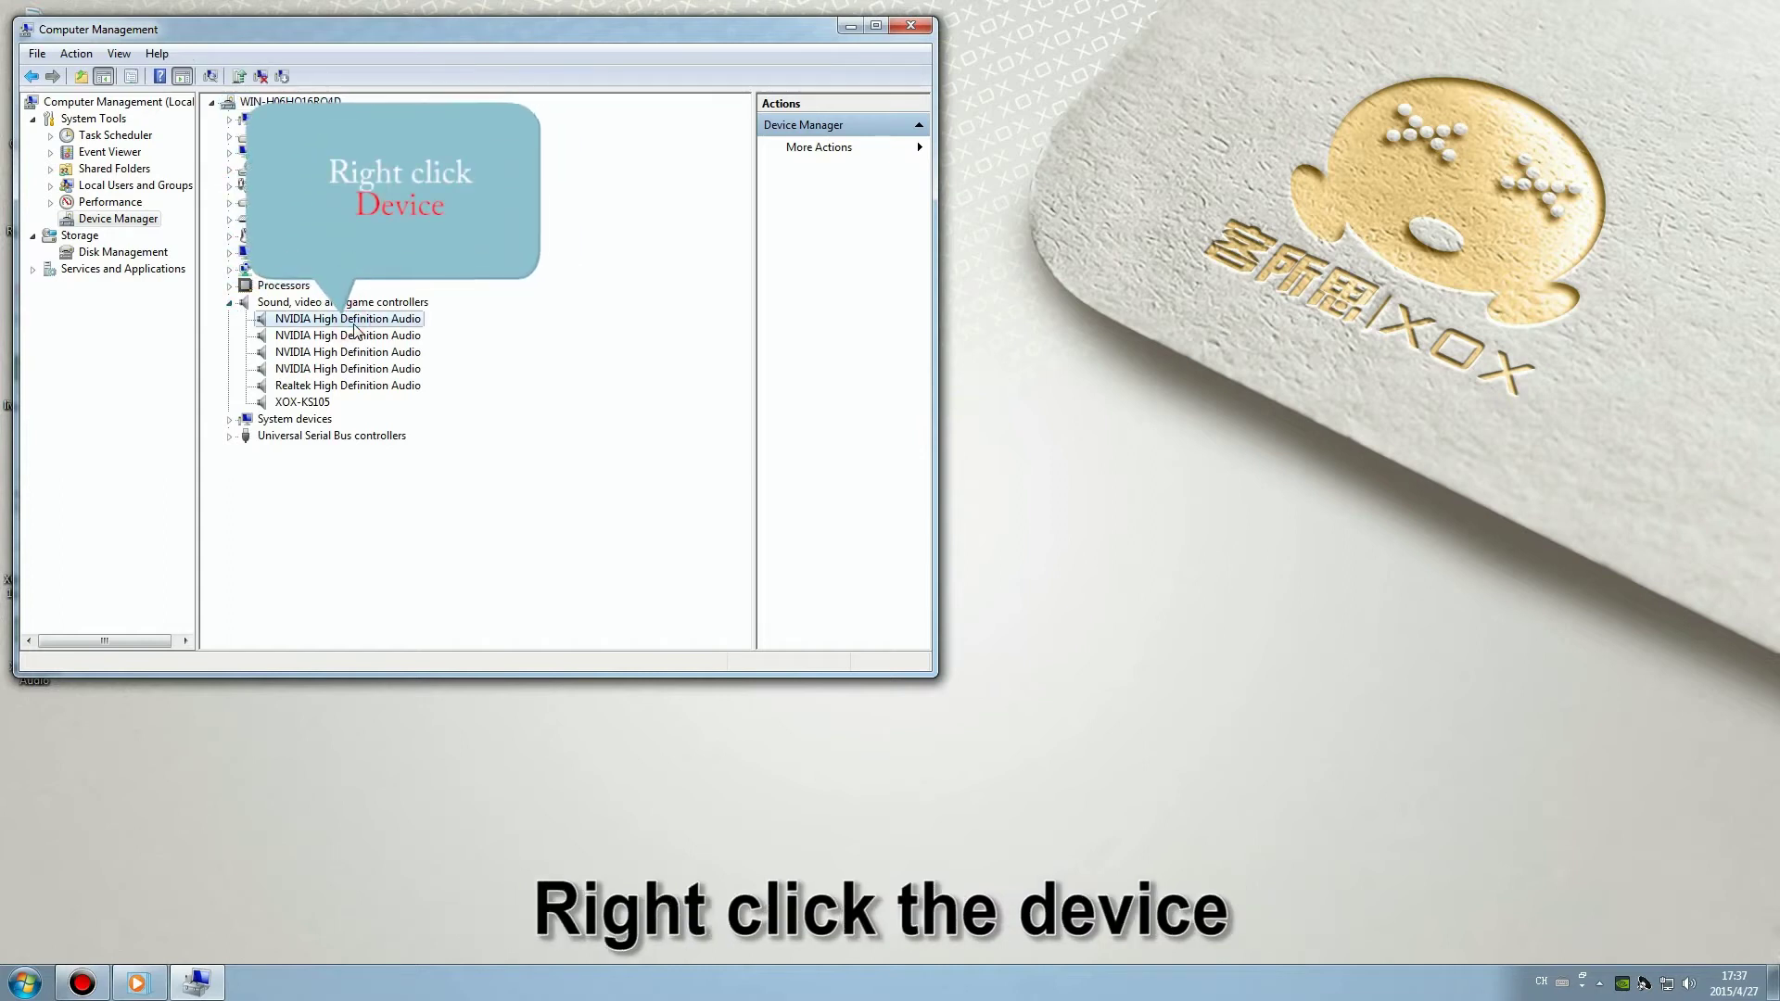
right_click(357, 324)
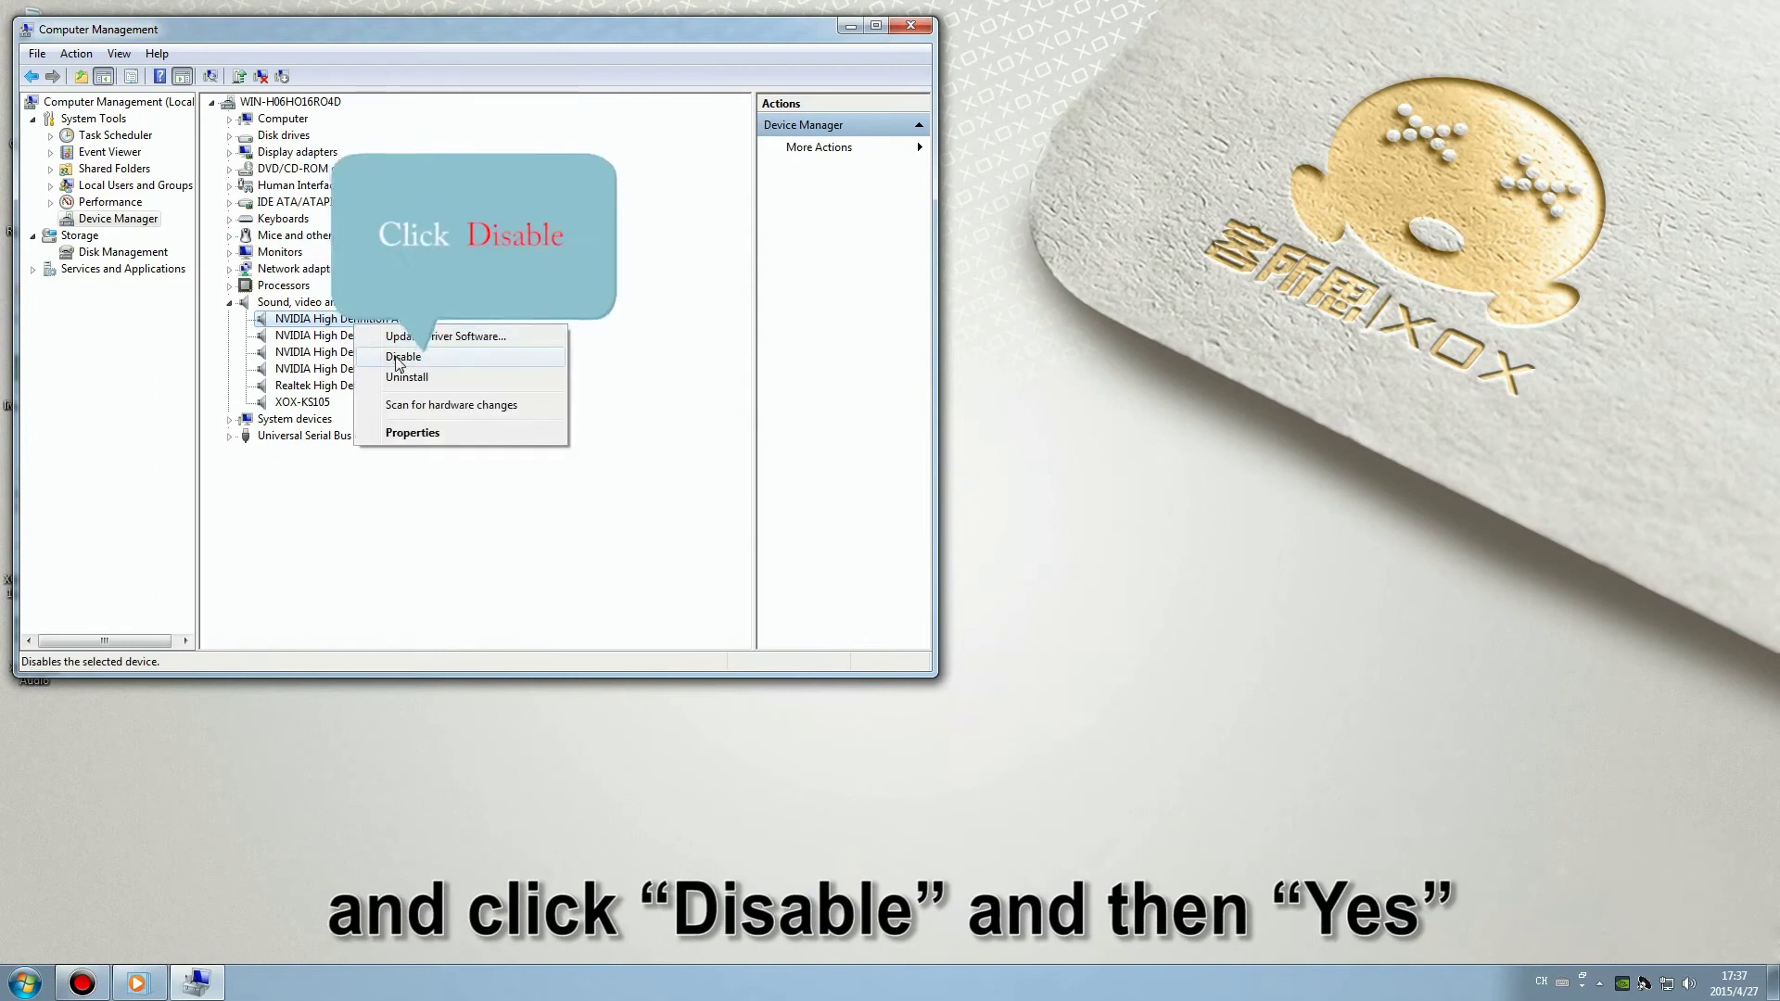
left_click(399, 349)
left_click(932, 513)
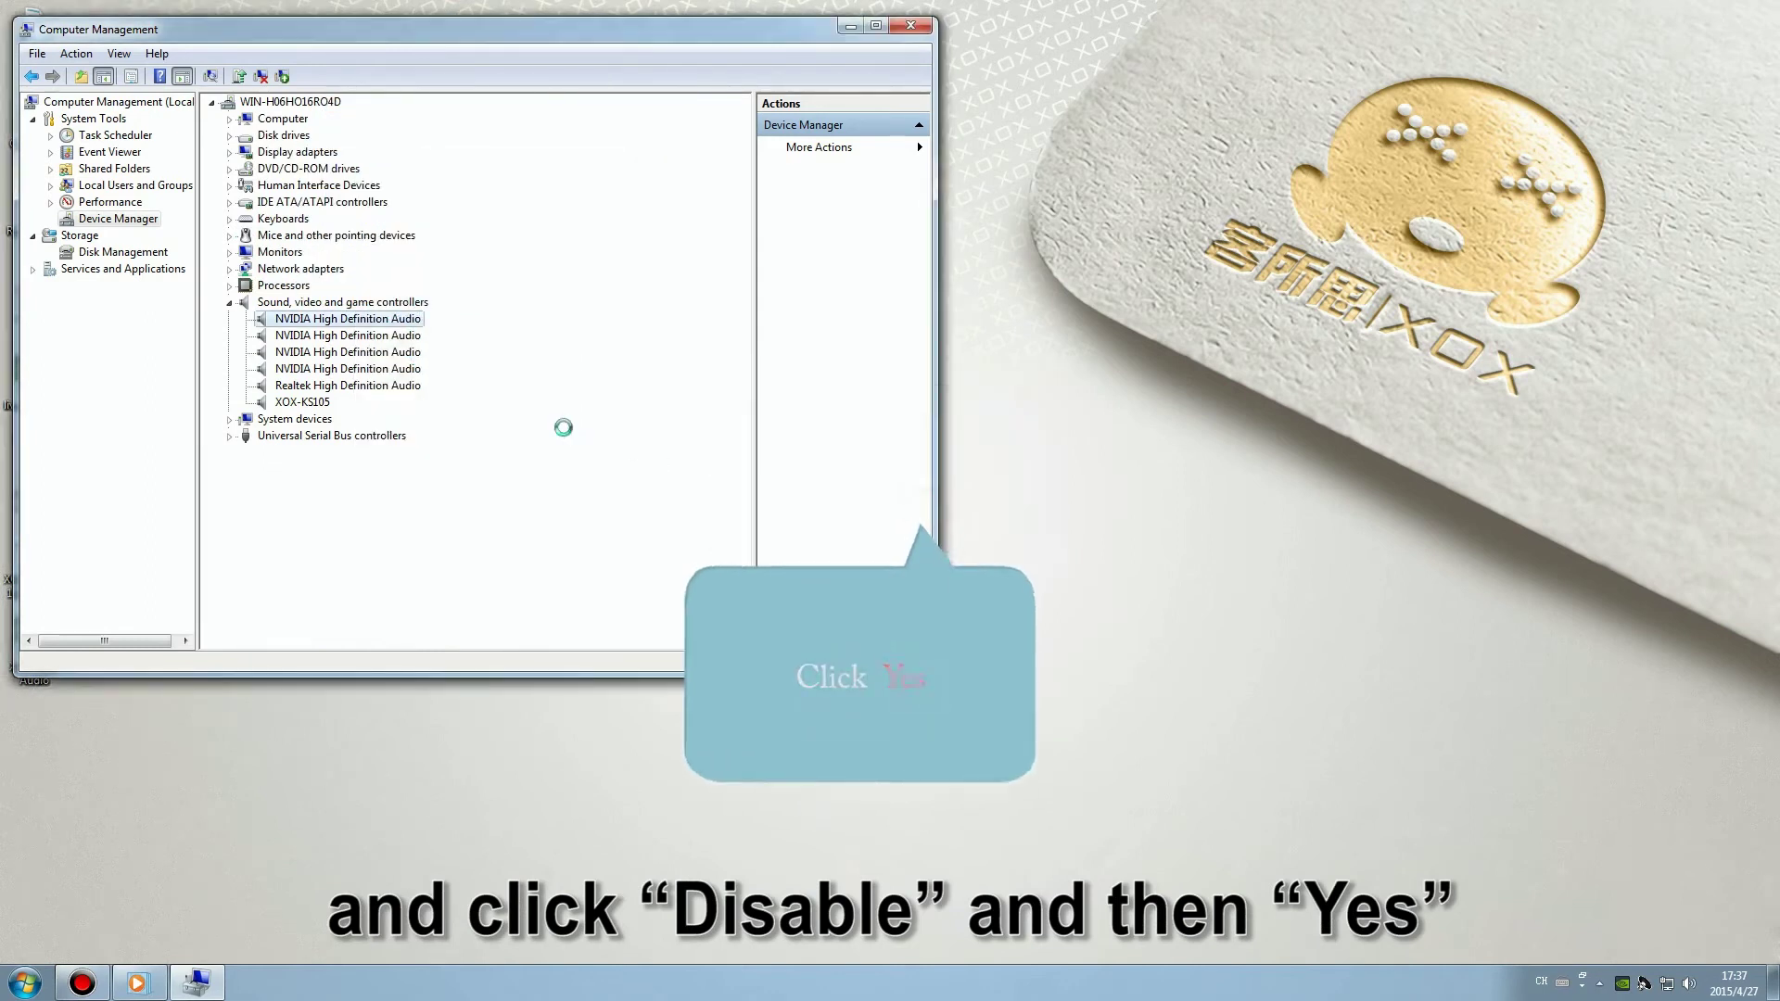
left_click(348, 335)
right_click(368, 337)
left_click(401, 363)
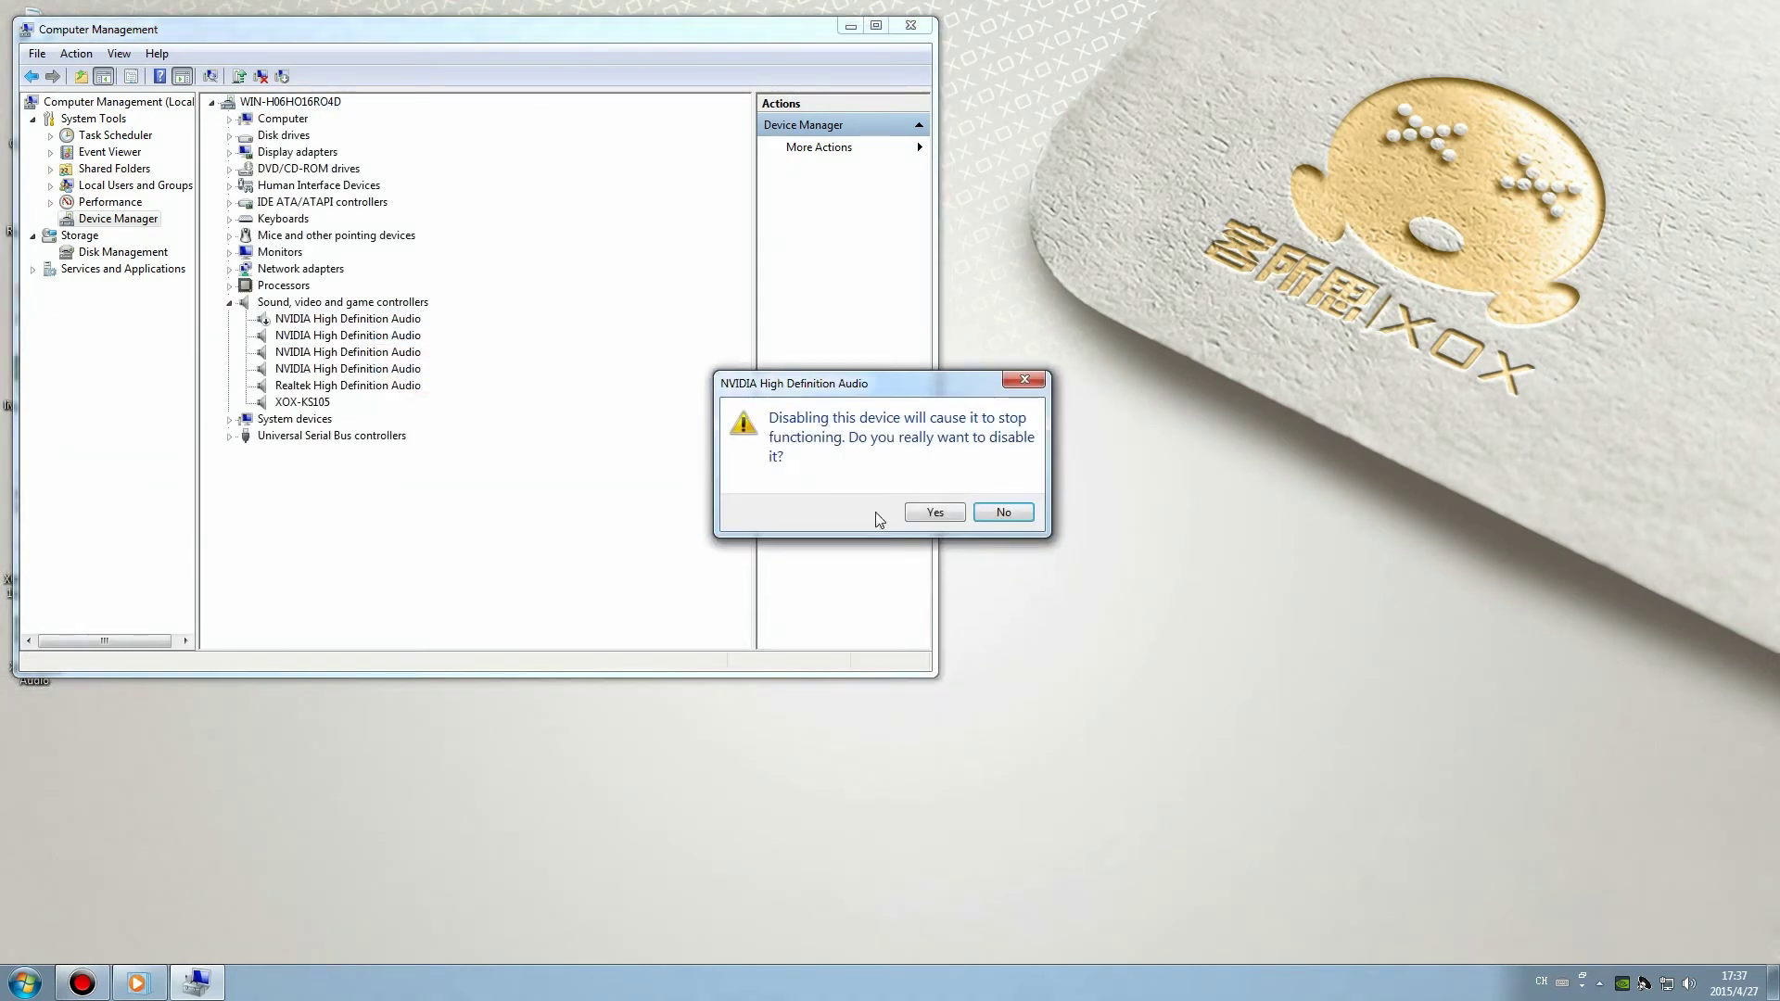
left_click(934, 513)
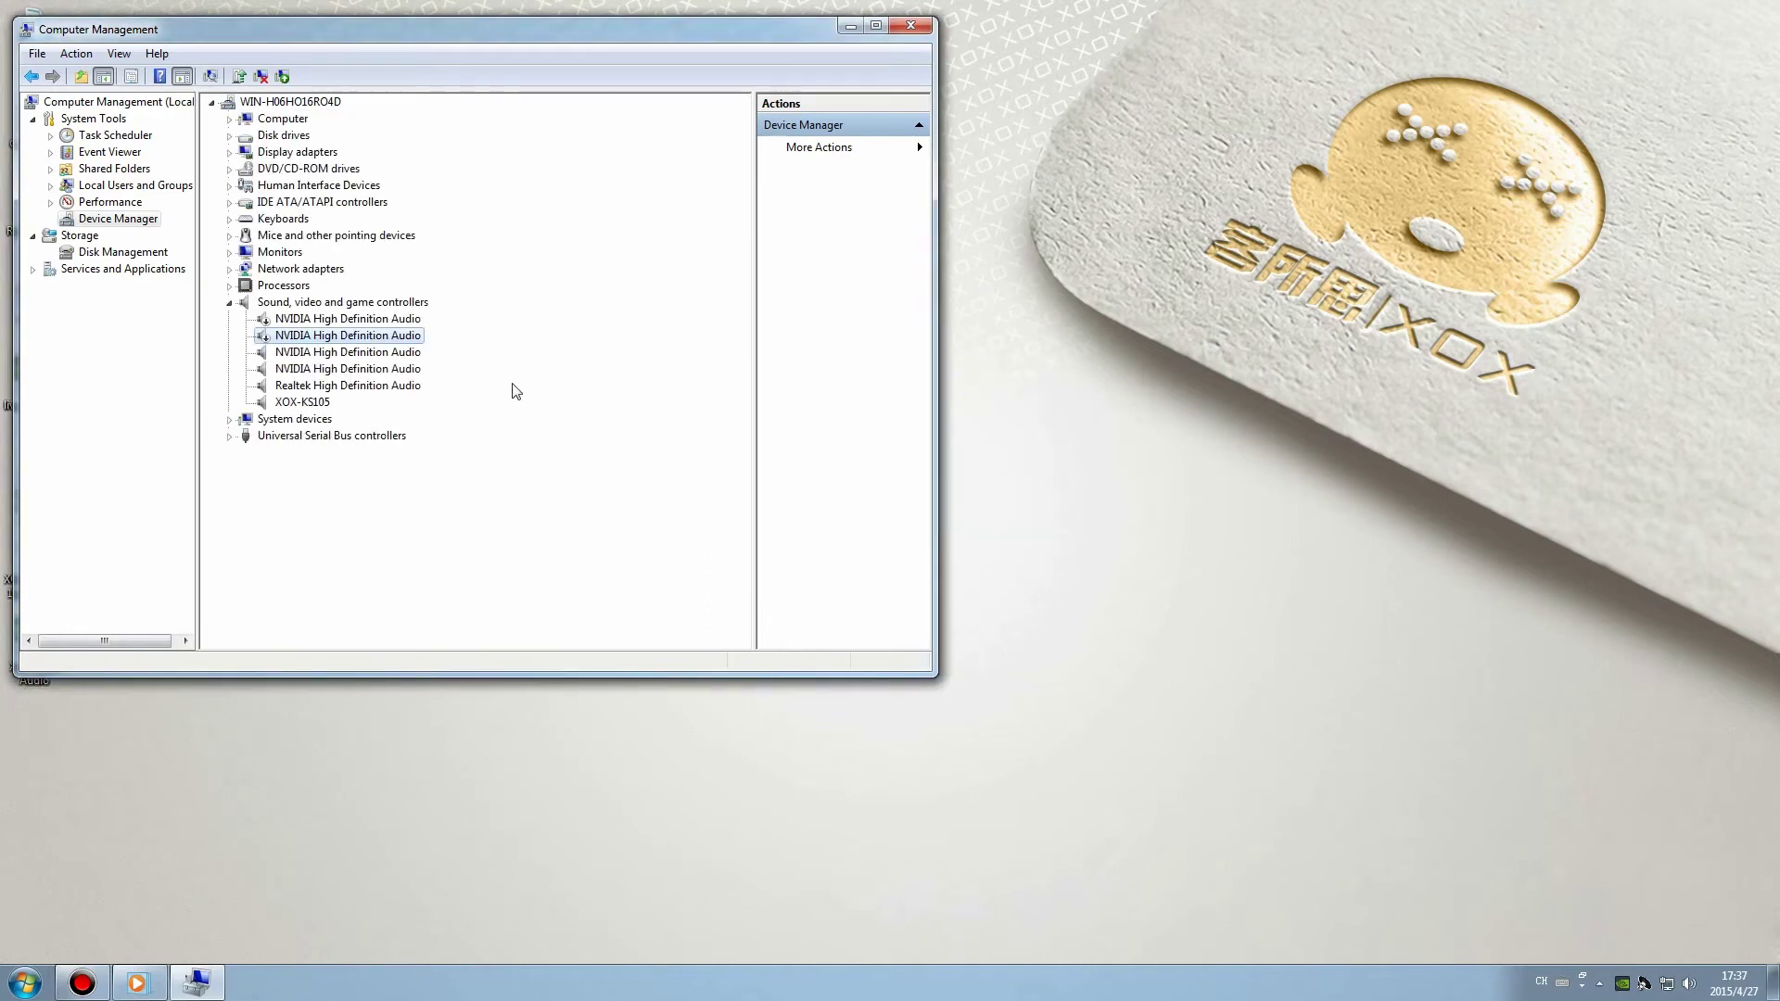
Disable the third and fourth NVIDIA High Definition Audio devices.
left_click(368, 352)
right_click(368, 353)
left_click(403, 378)
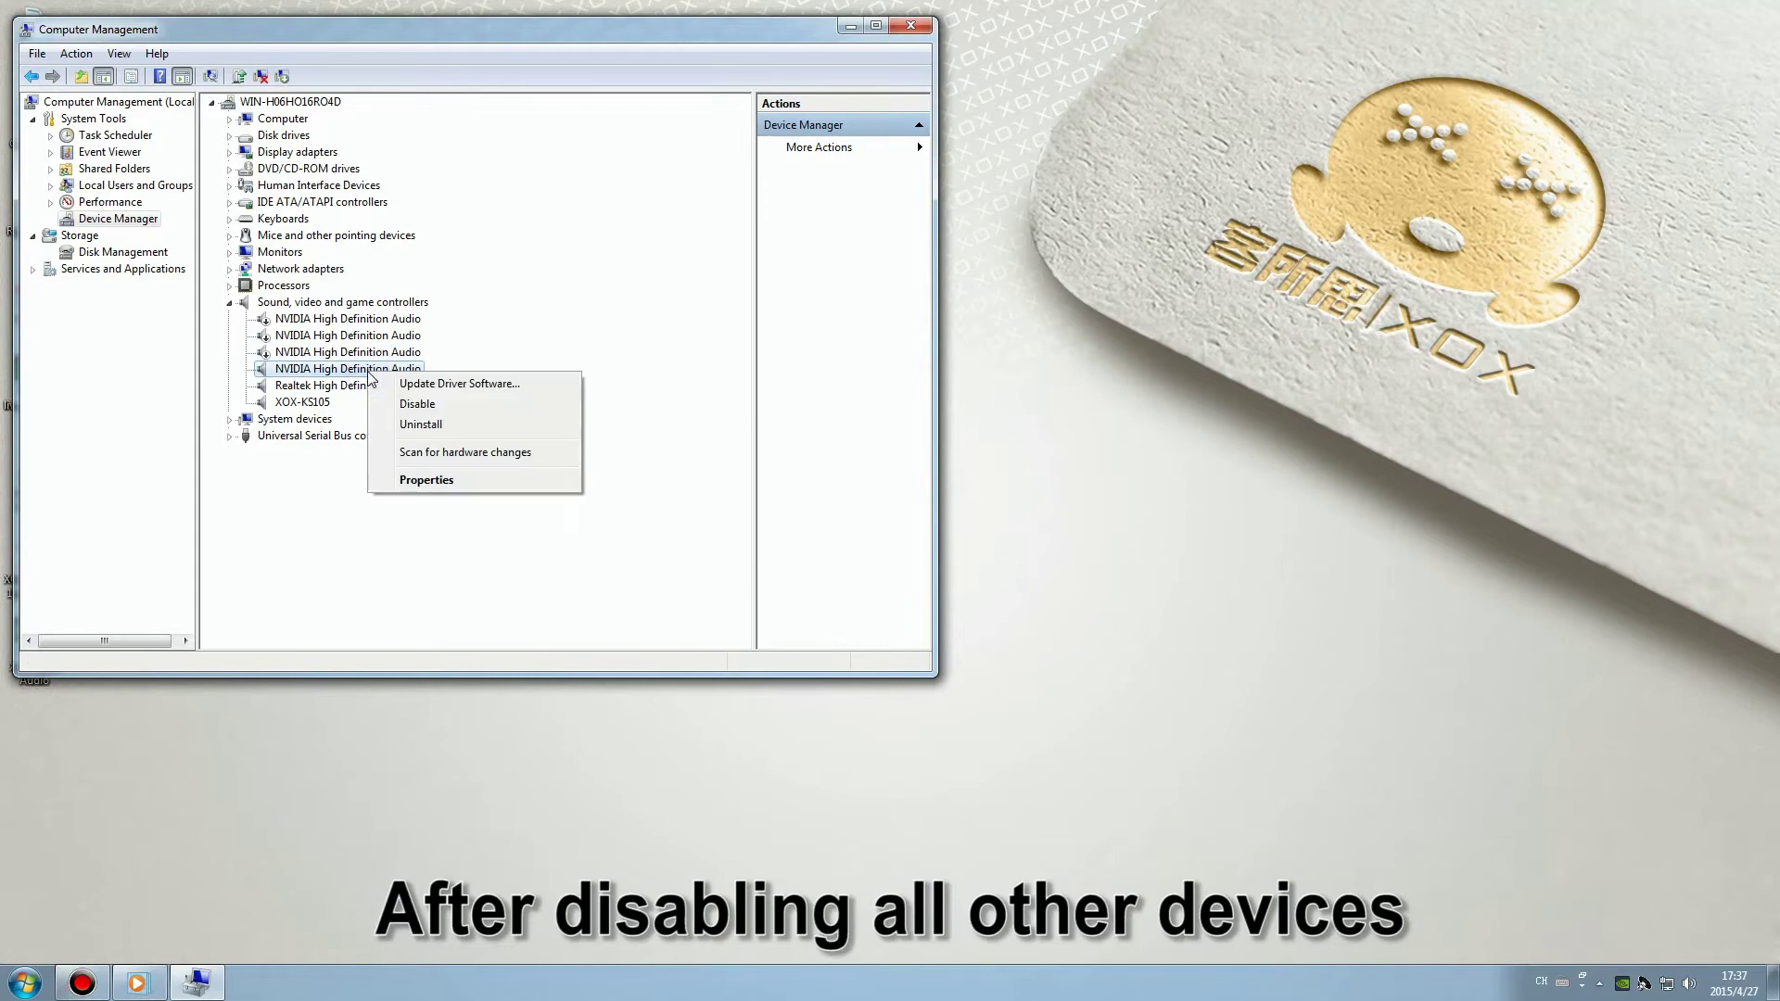
left_click(417, 403)
left_click(908, 517)
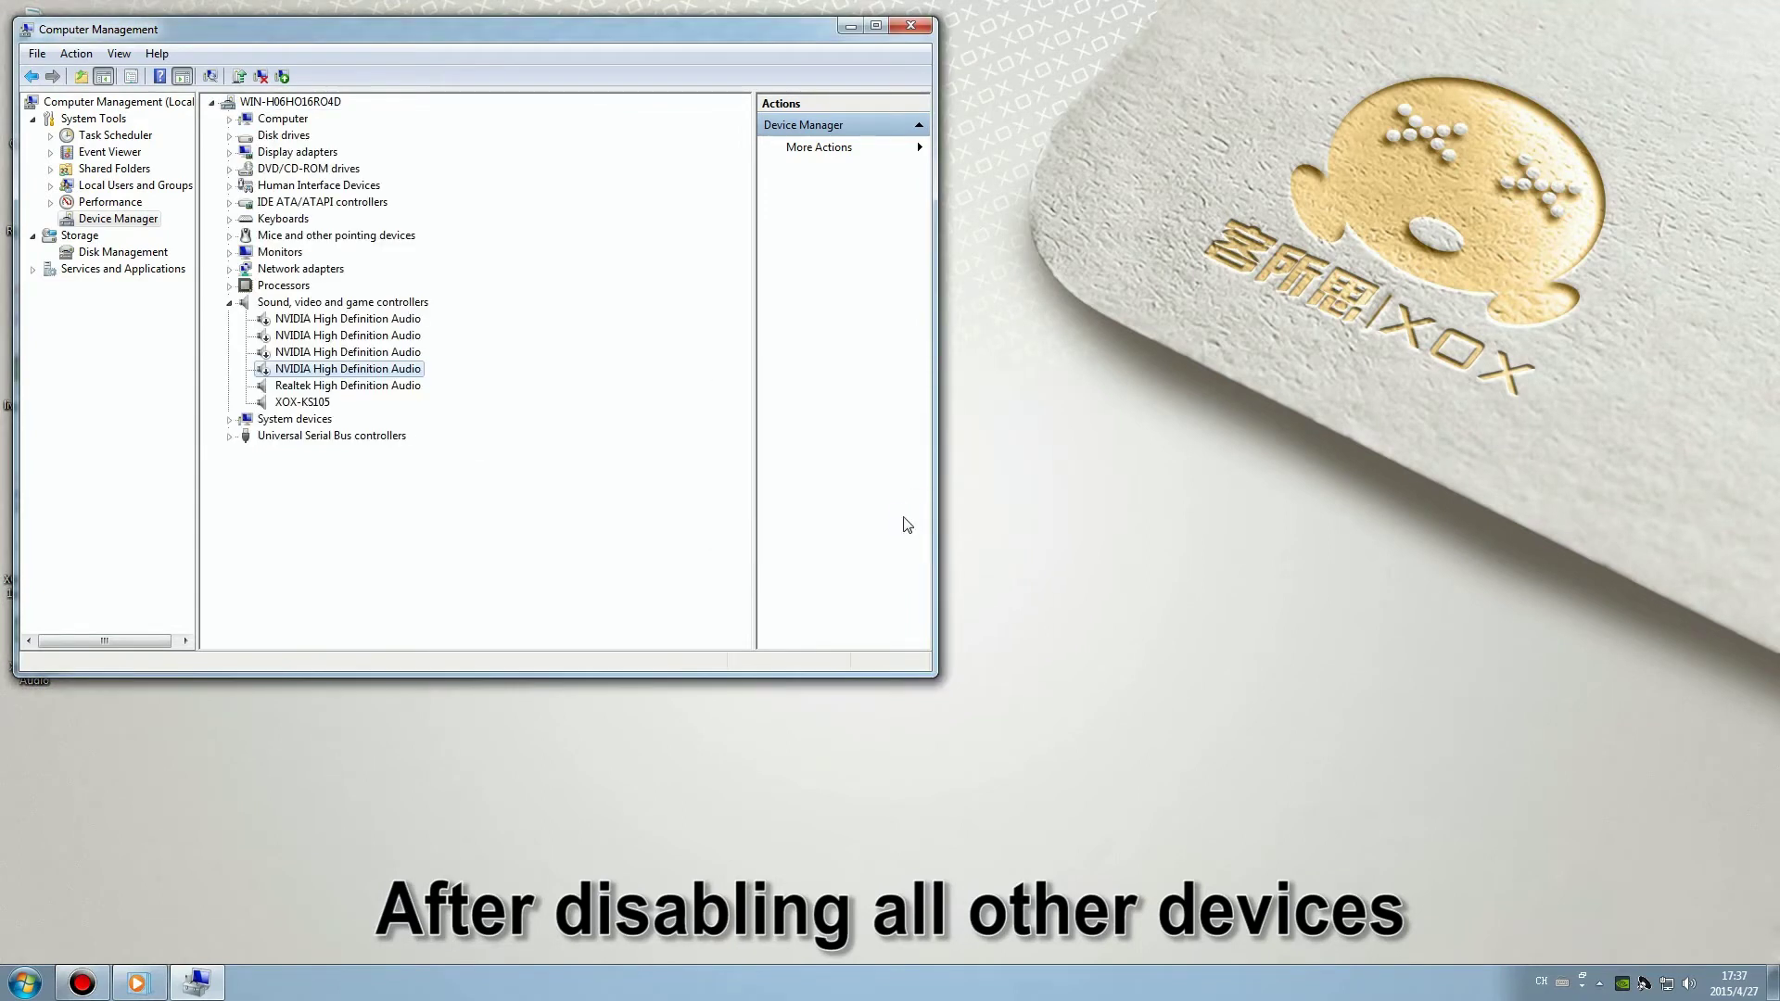
Disable the Realtek High Definition Audio device and decline the restart.
left_click(408, 385)
right_click(403, 387)
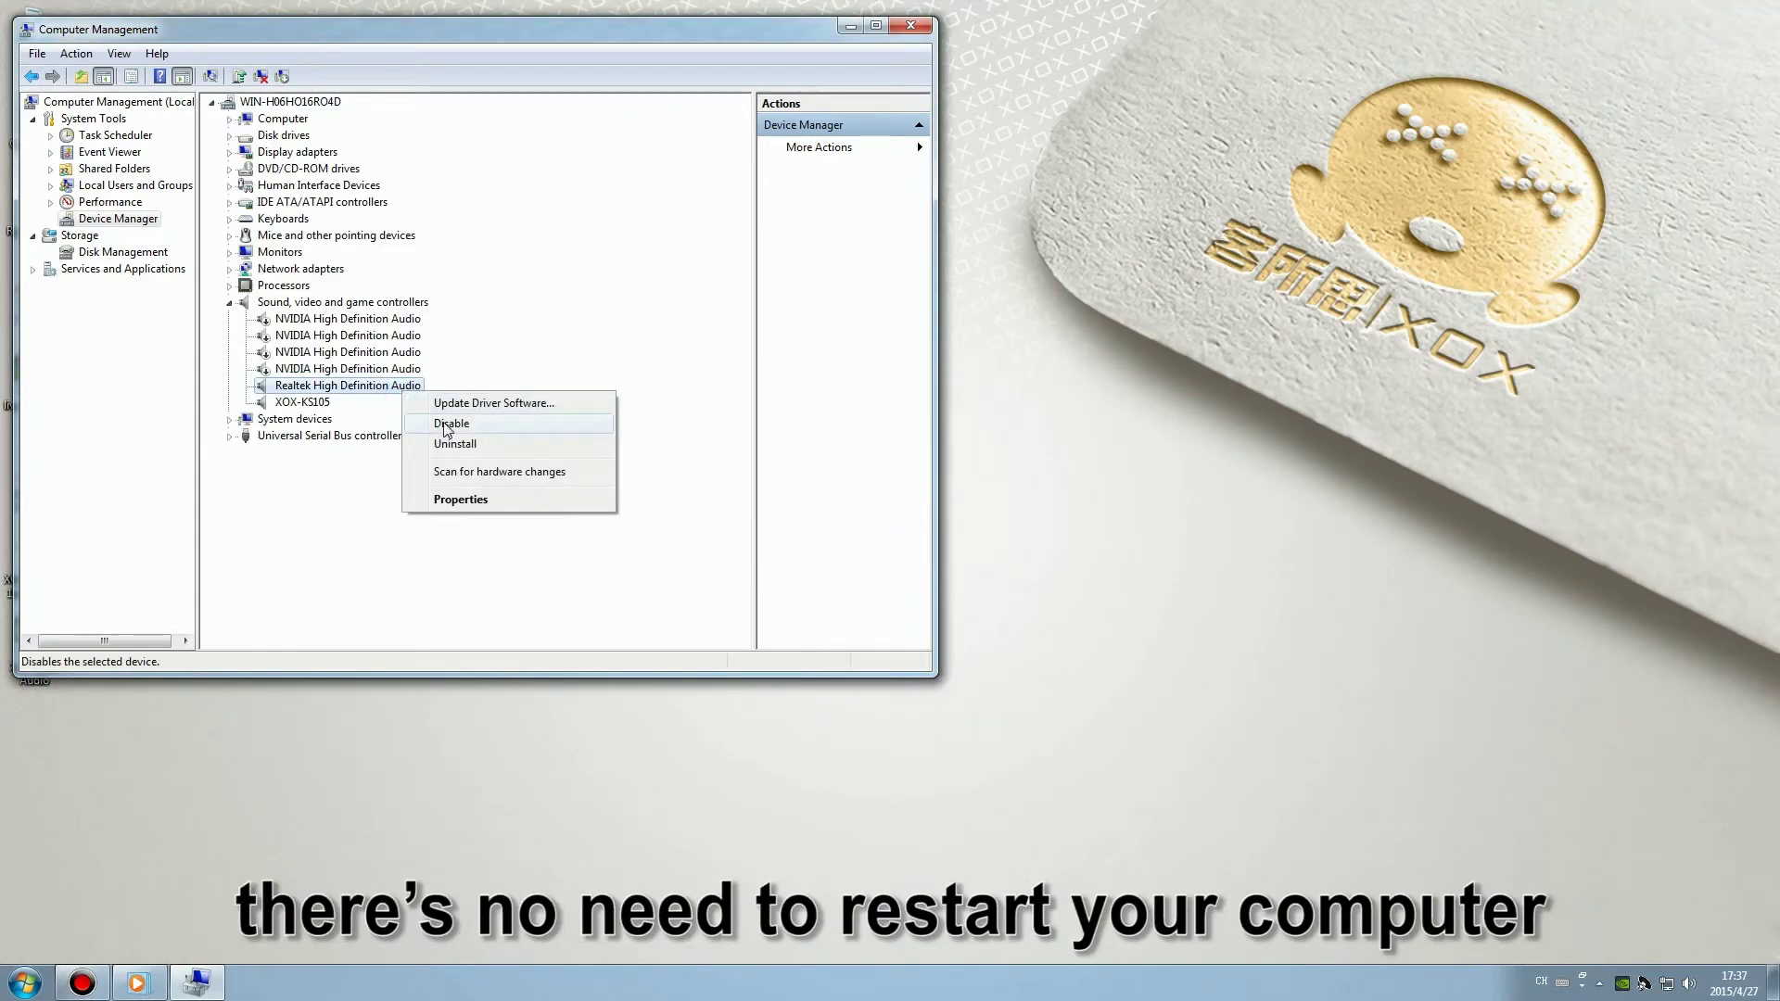
left_click(446, 424)
left_click(930, 514)
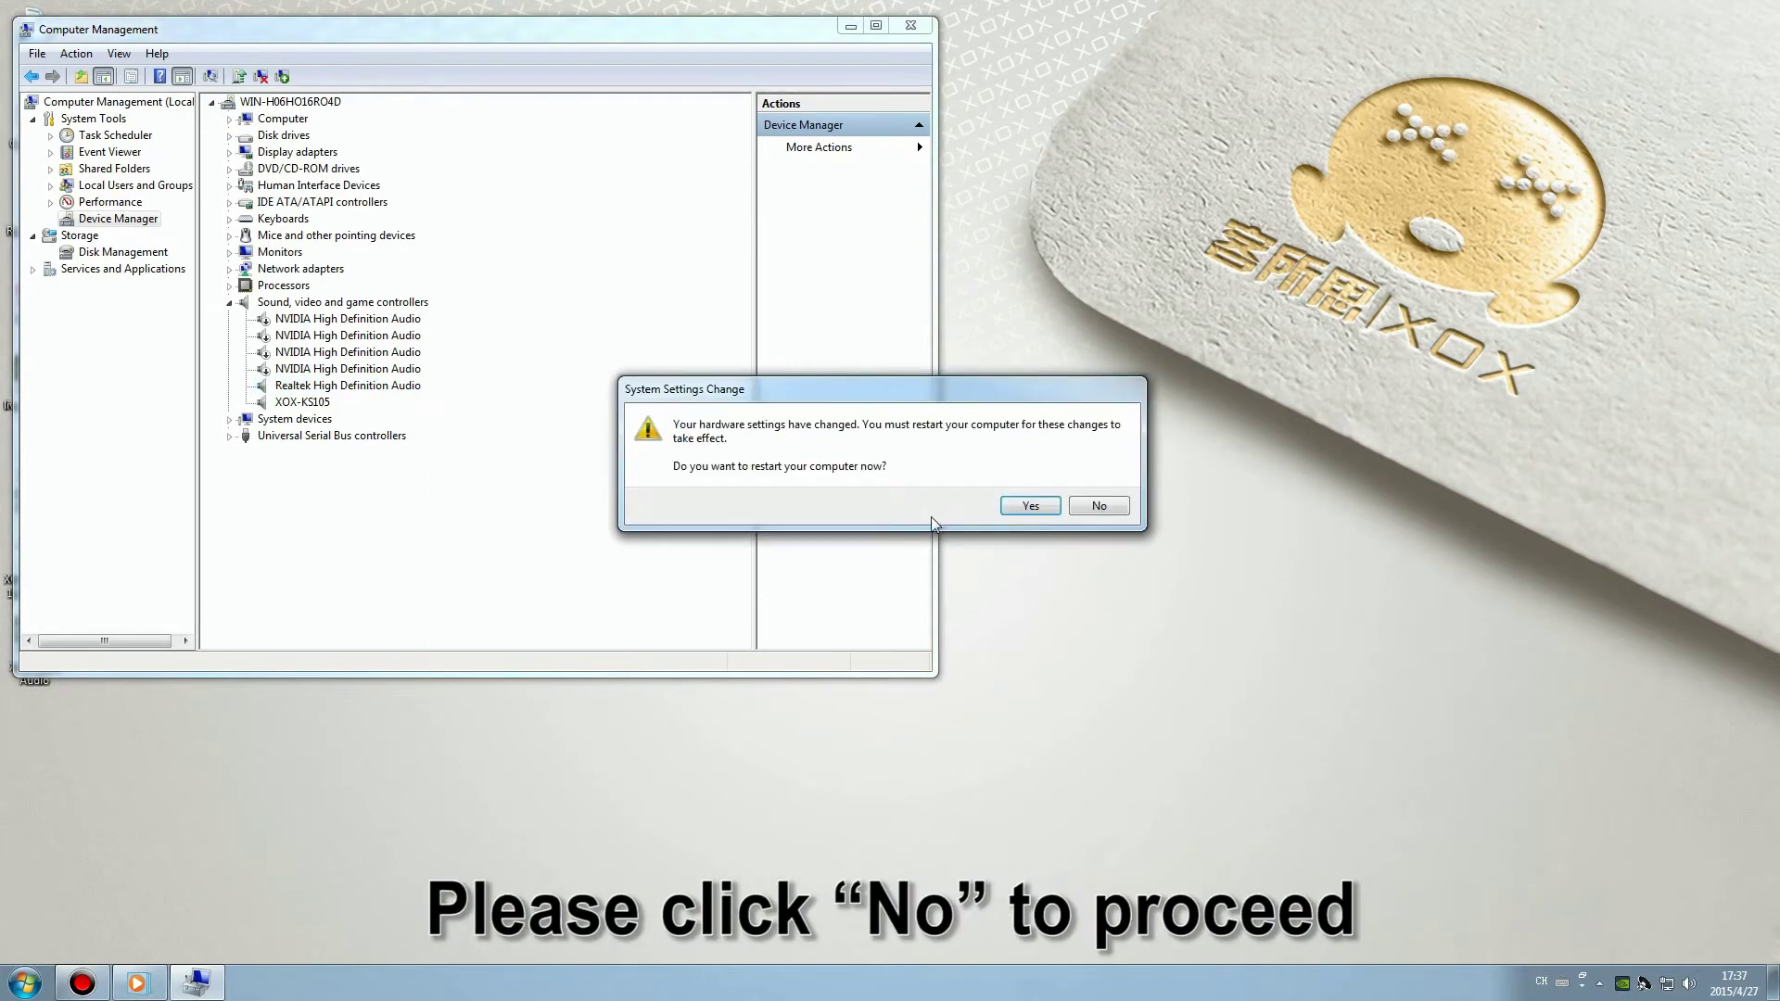
left_click(1103, 508)
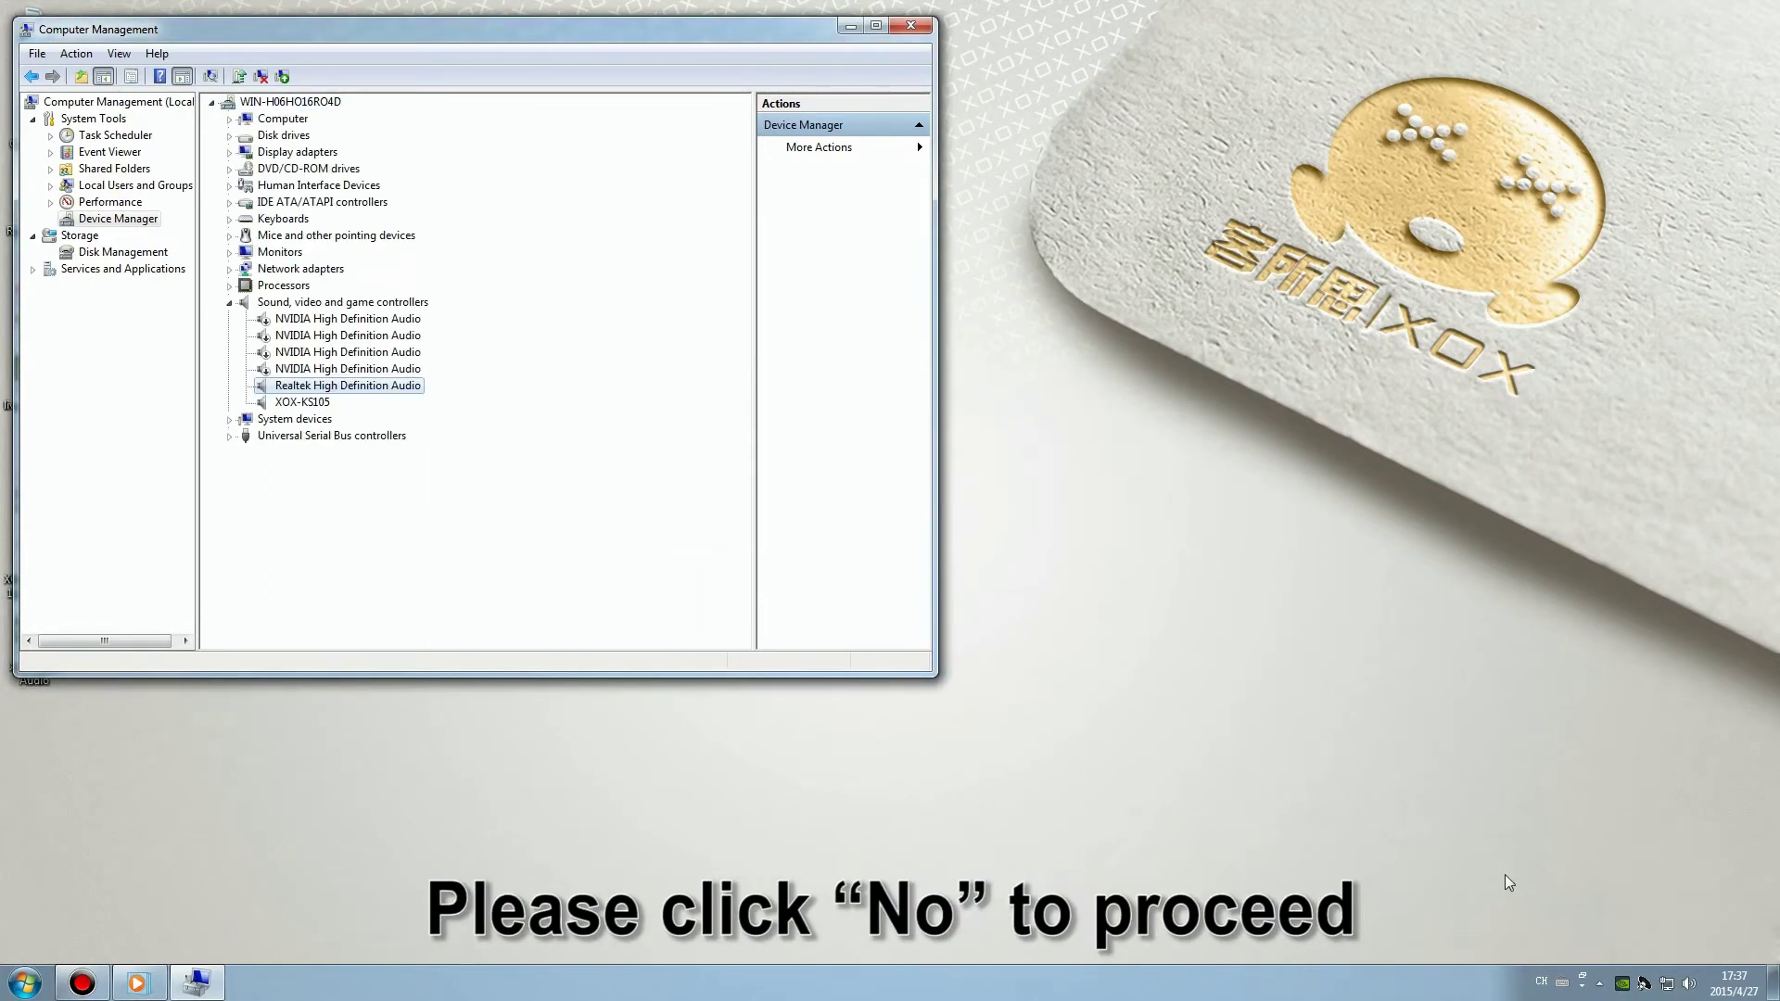
Close Computer Management and set Speaker XOX-KS105 as the default playback device.
left_click(907, 26)
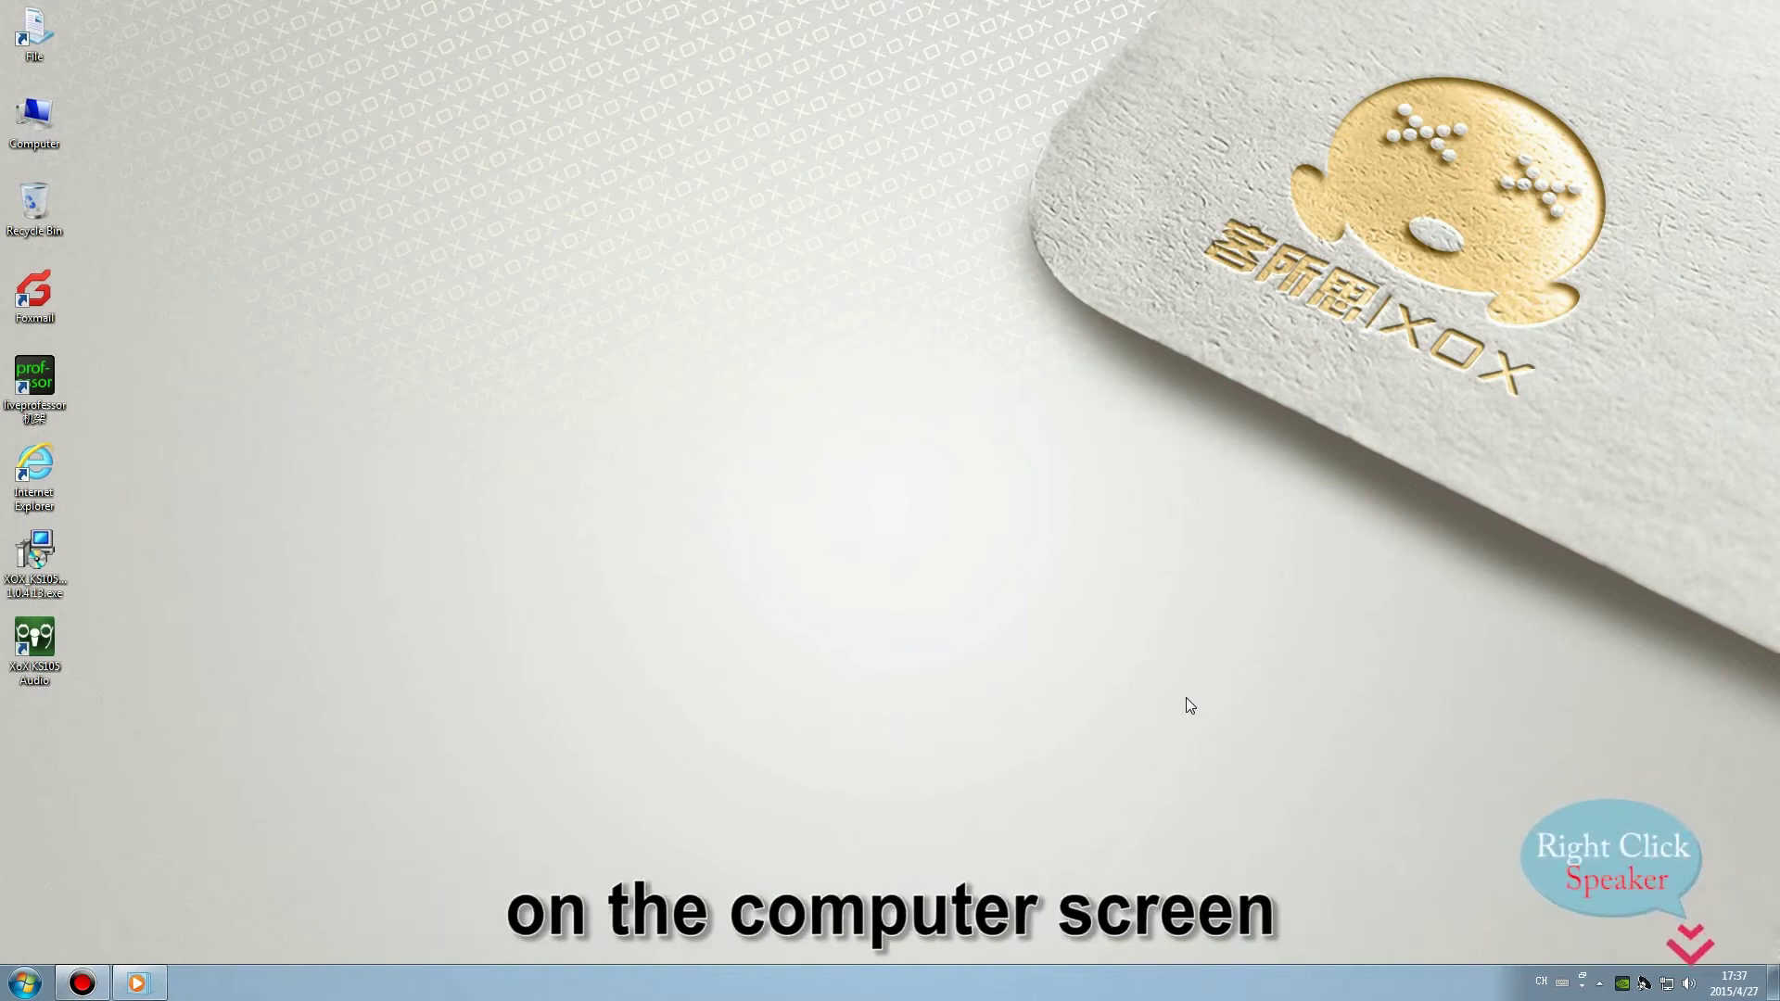
right_click(1689, 985)
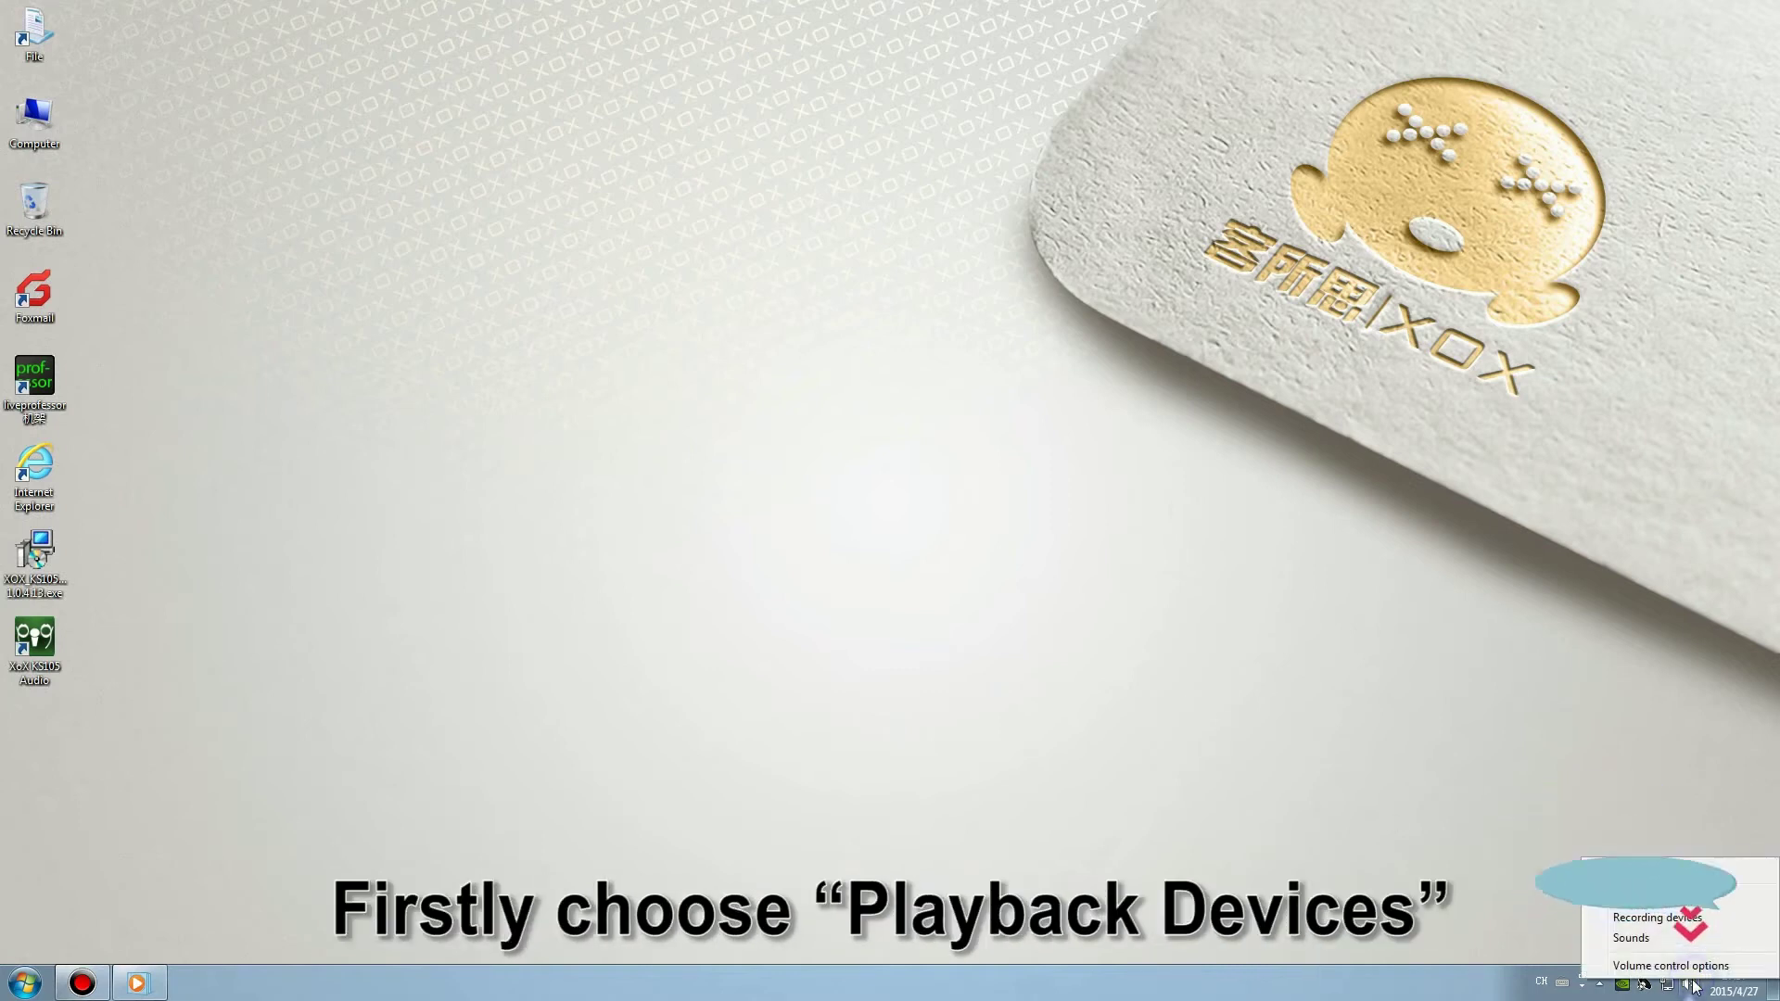
left_click(1678, 897)
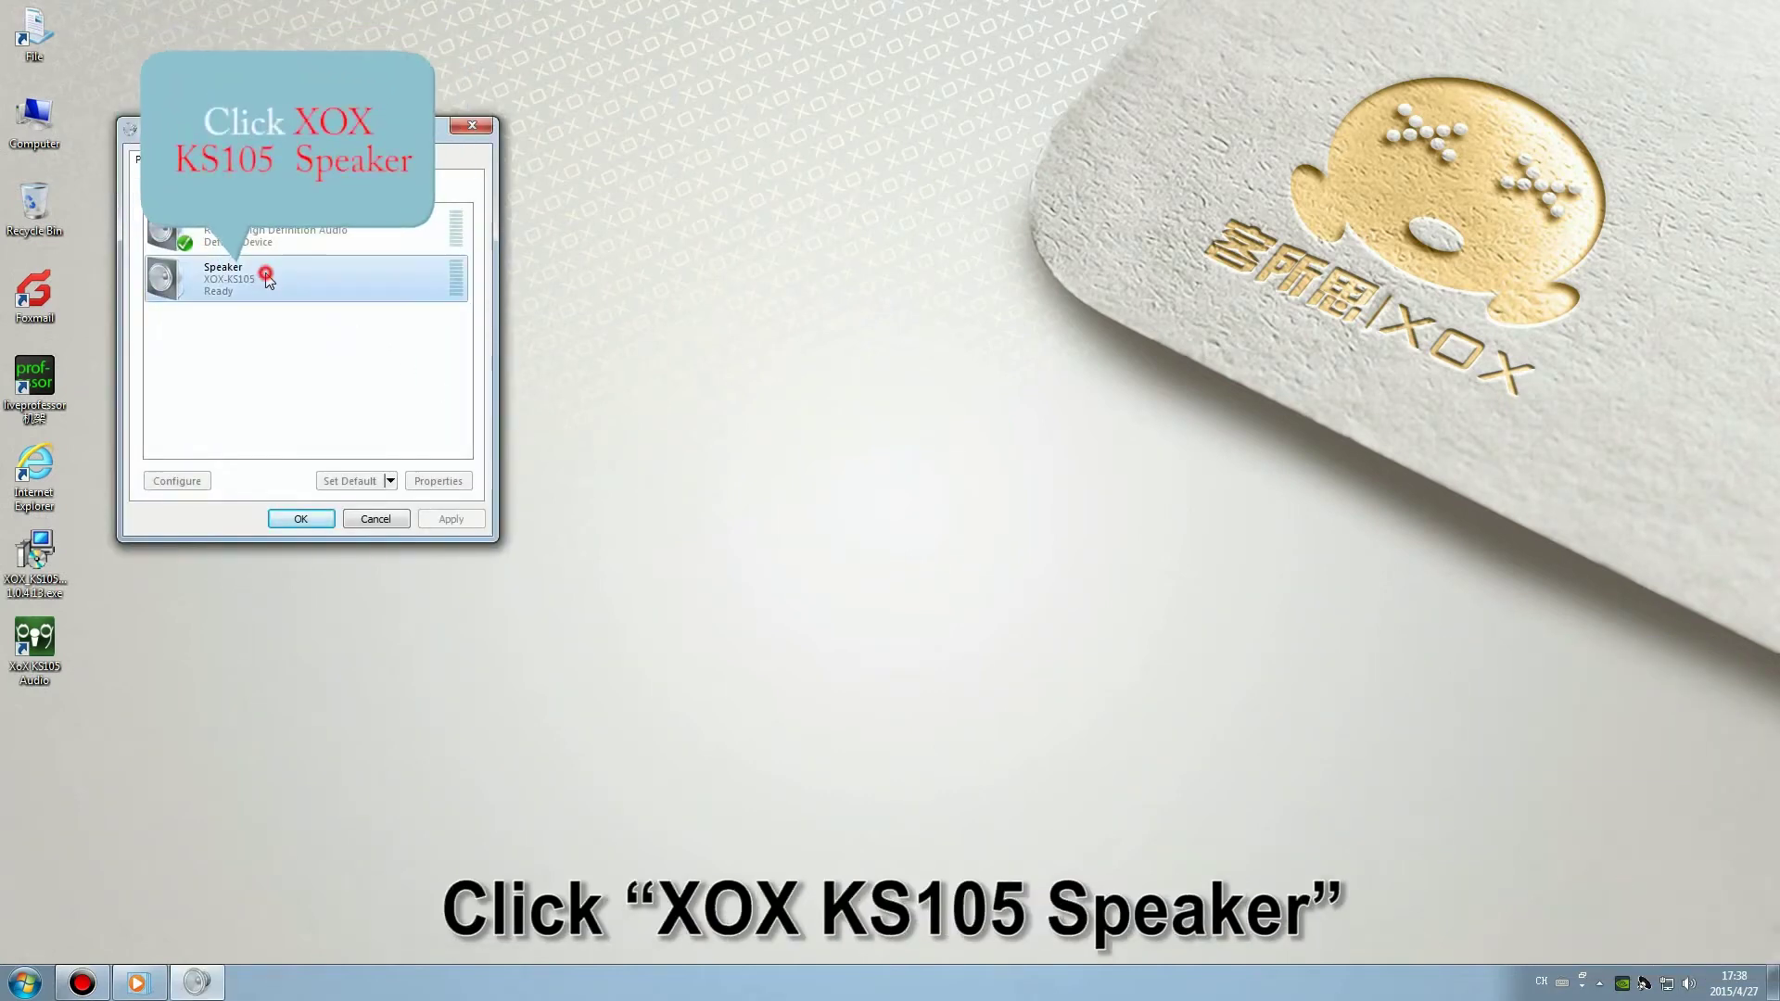
left_click(252, 274)
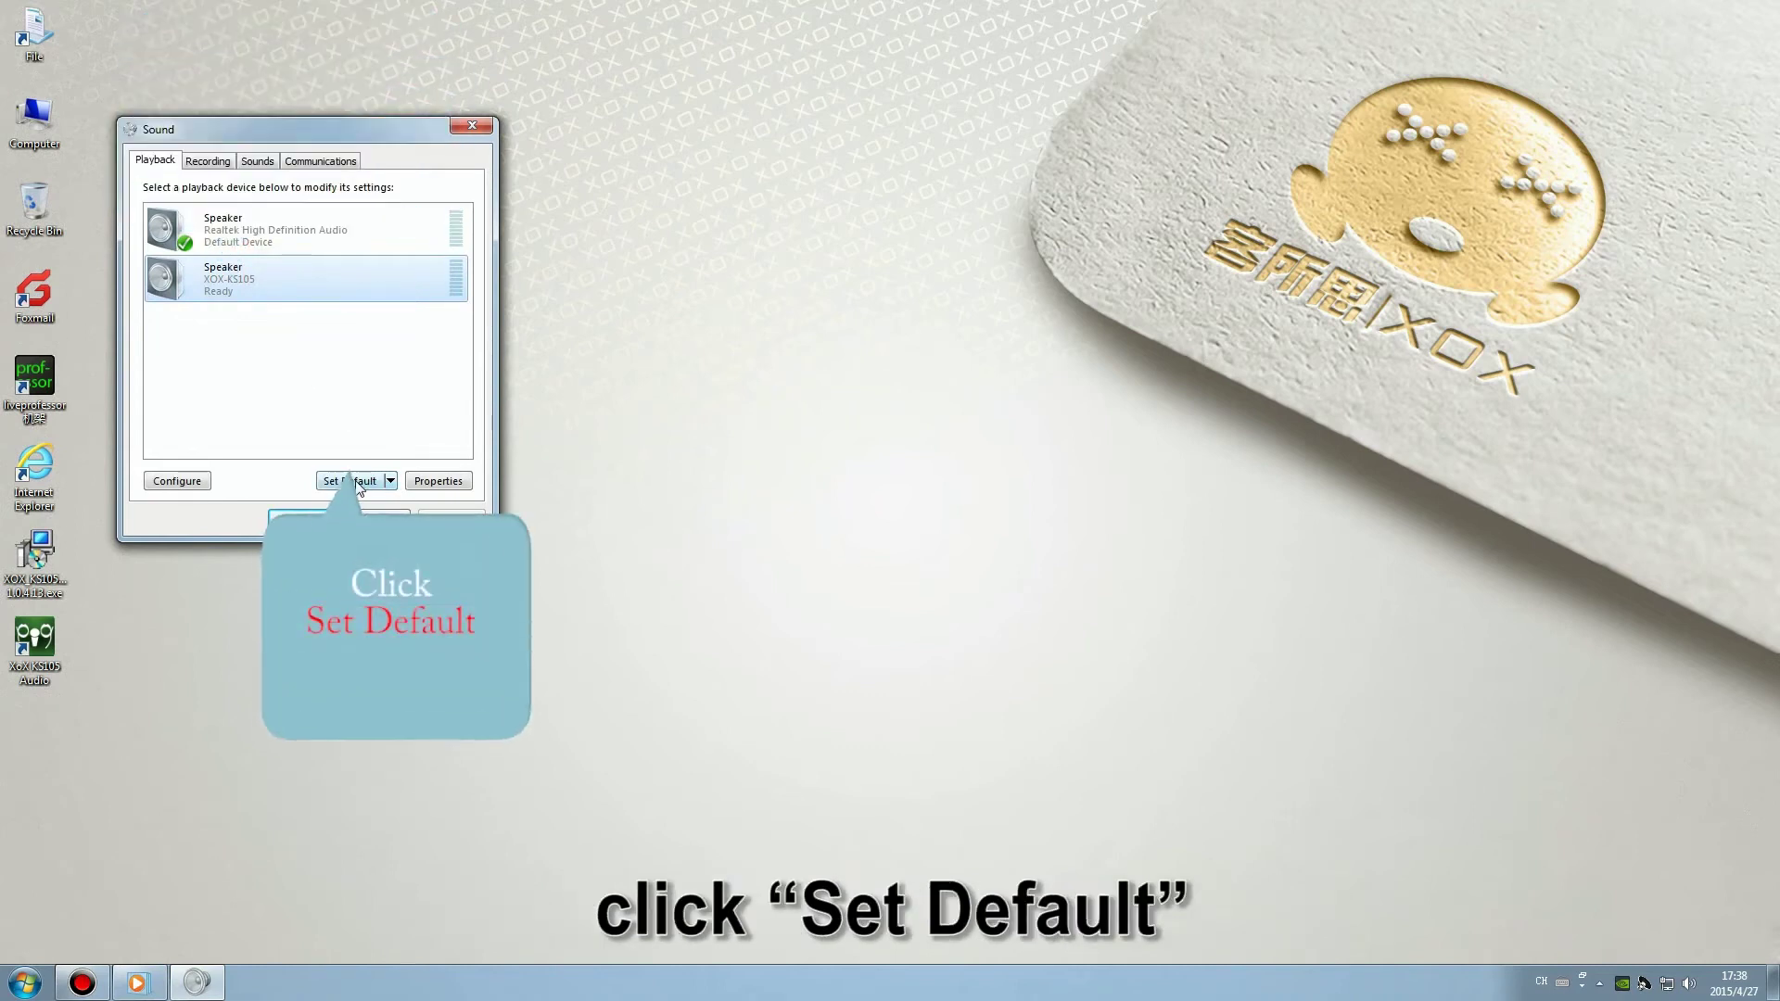
left_click(357, 481)
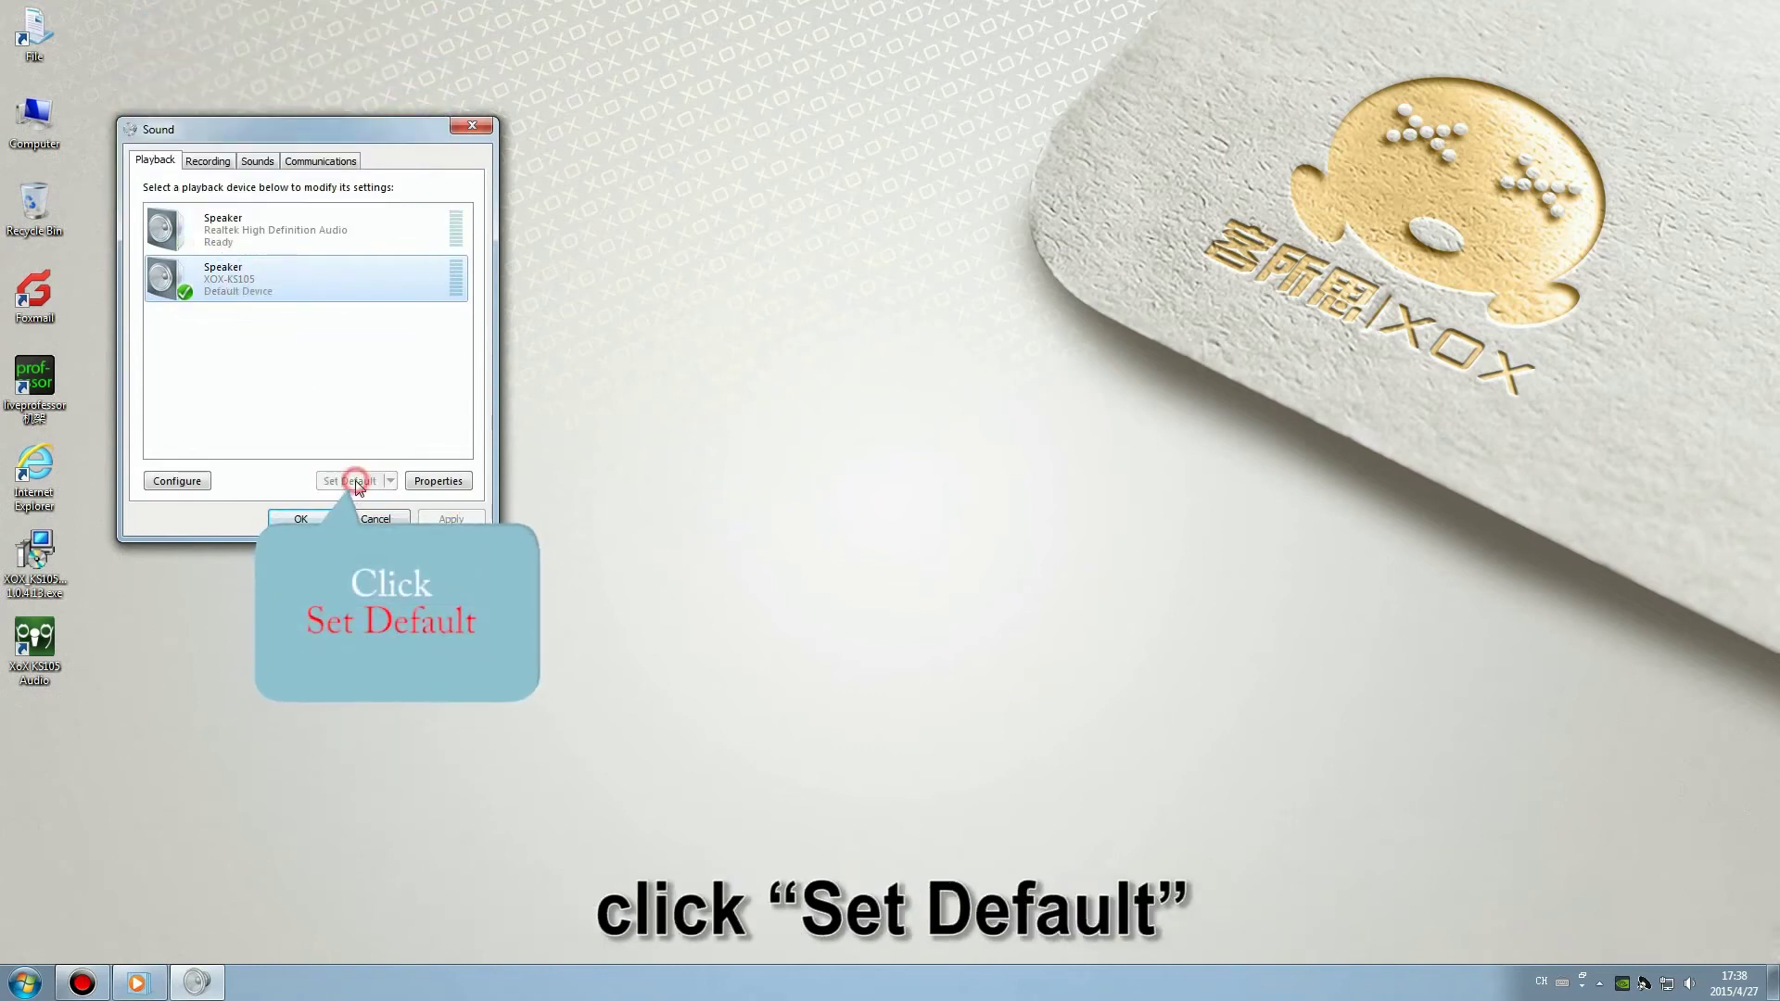
Raise the XOX-KS105 speaker level to 100 and confirm.
left_click(448, 486)
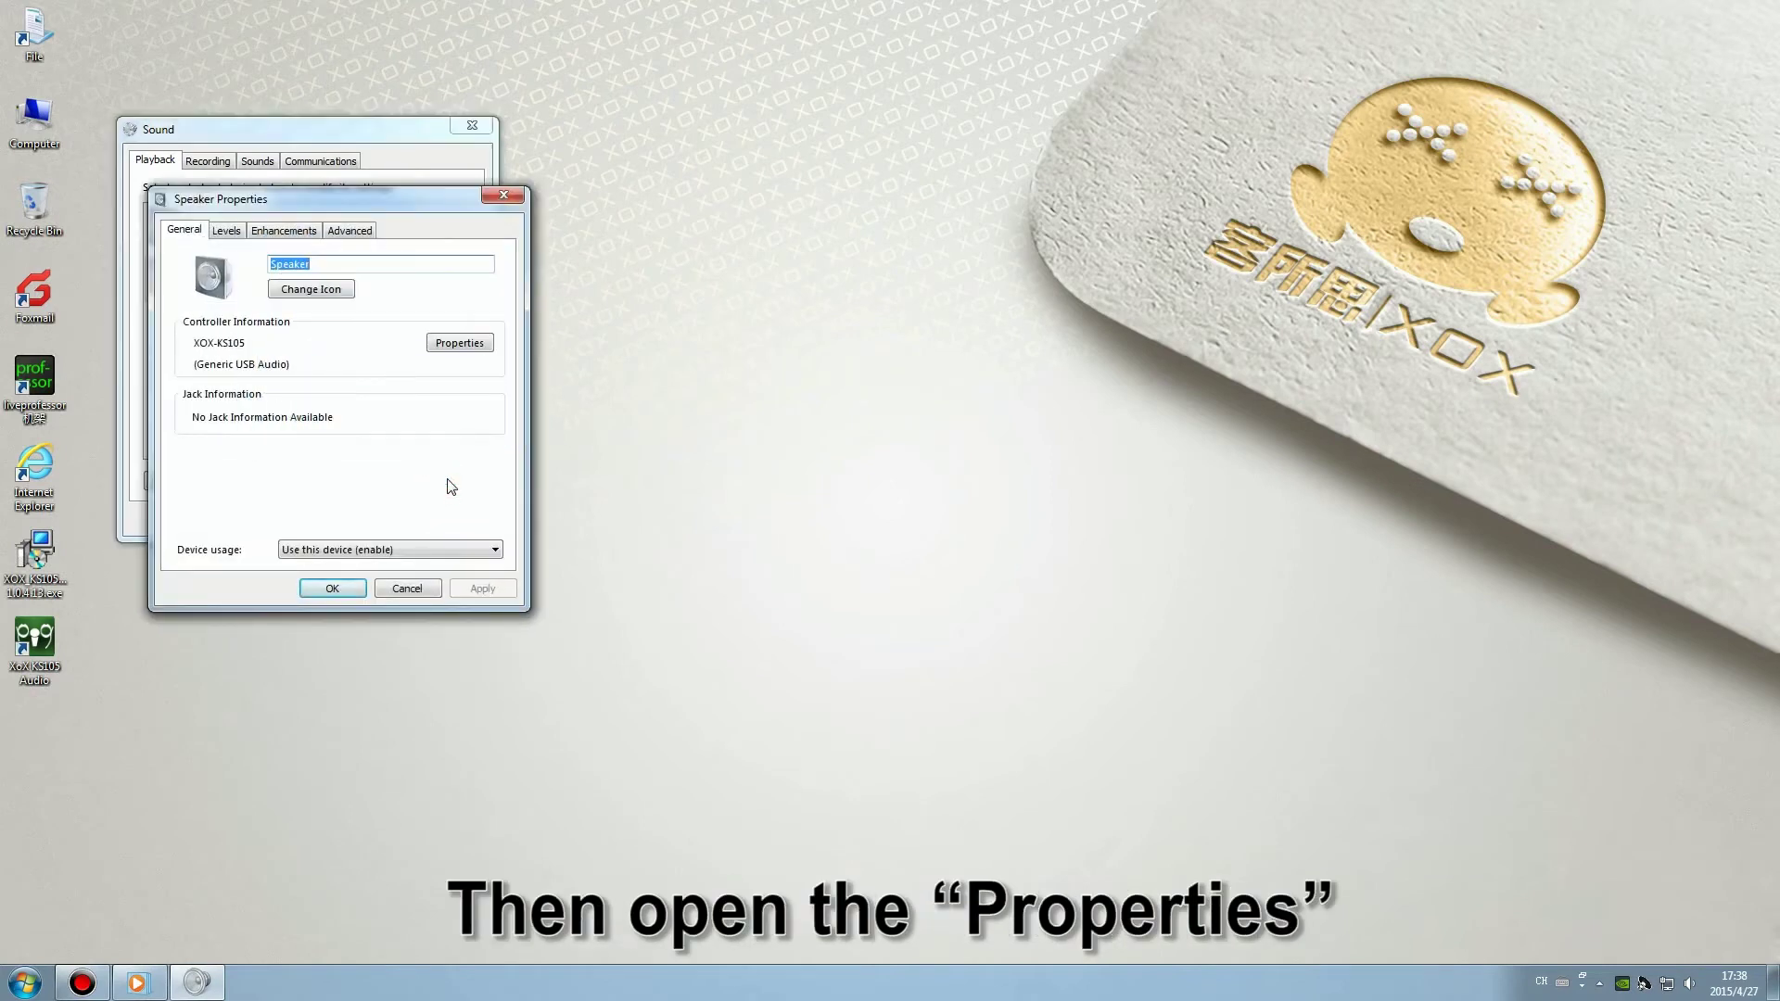
left_click(227, 231)
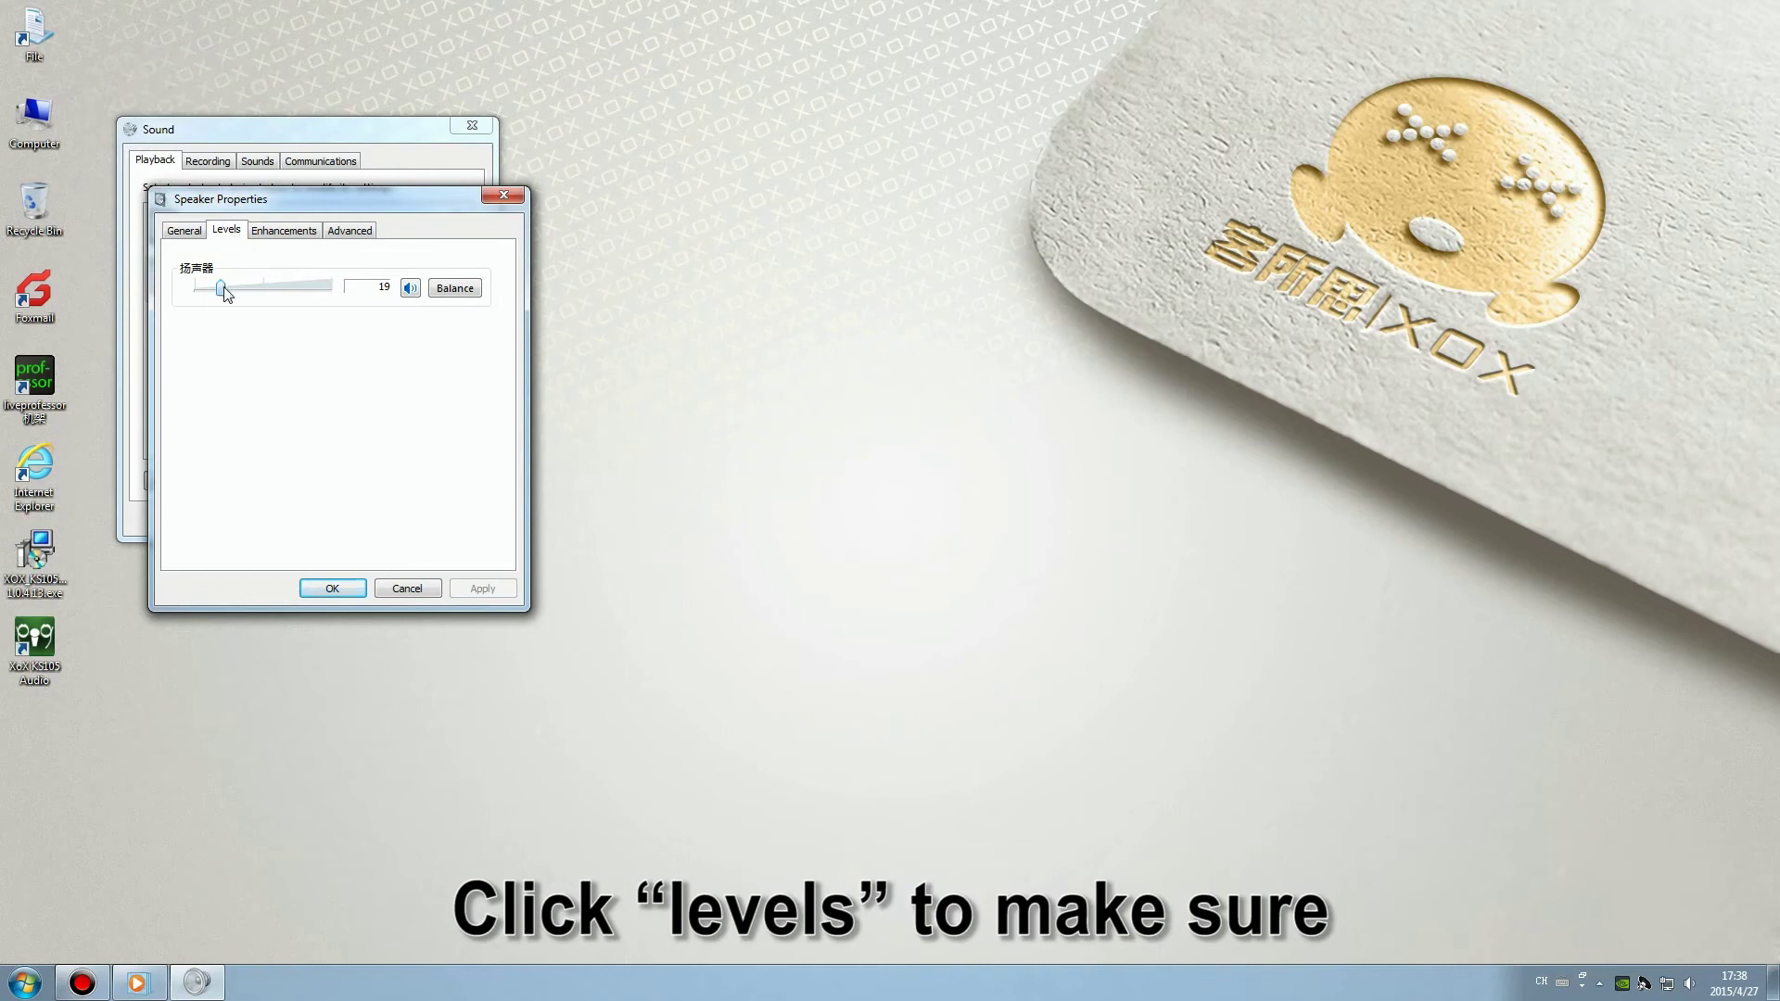
left_click_drag(225, 293, 338, 305)
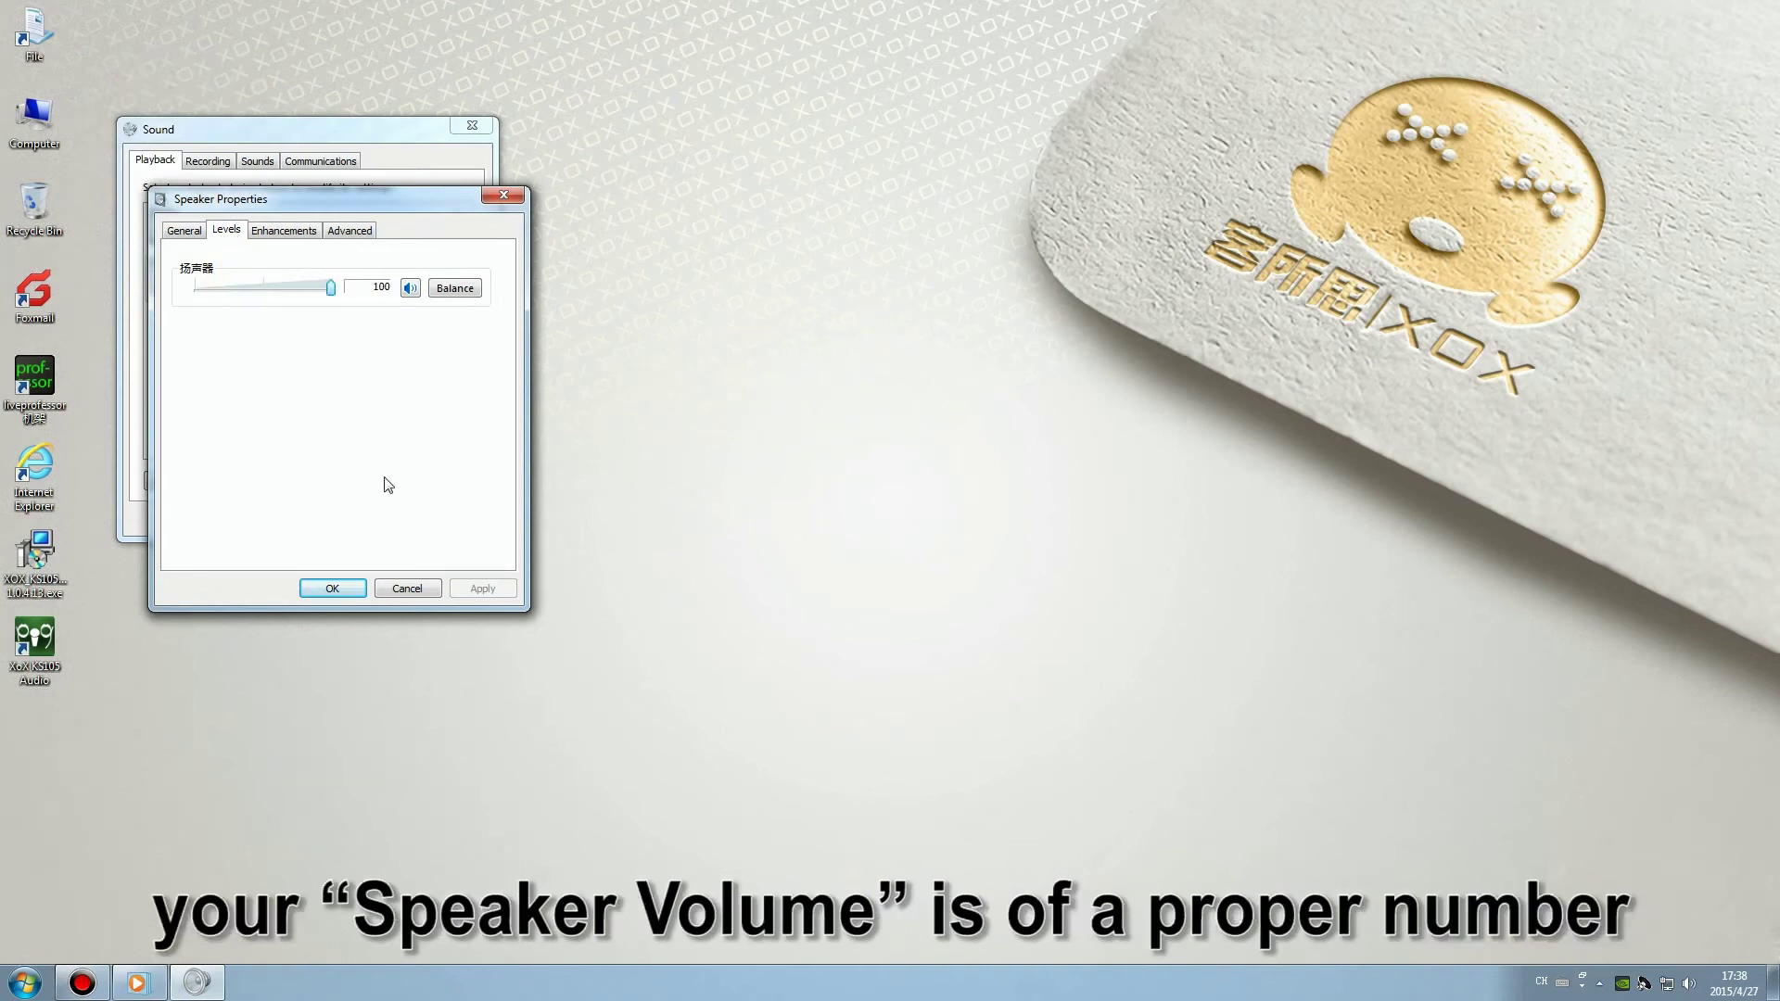
left_click(334, 589)
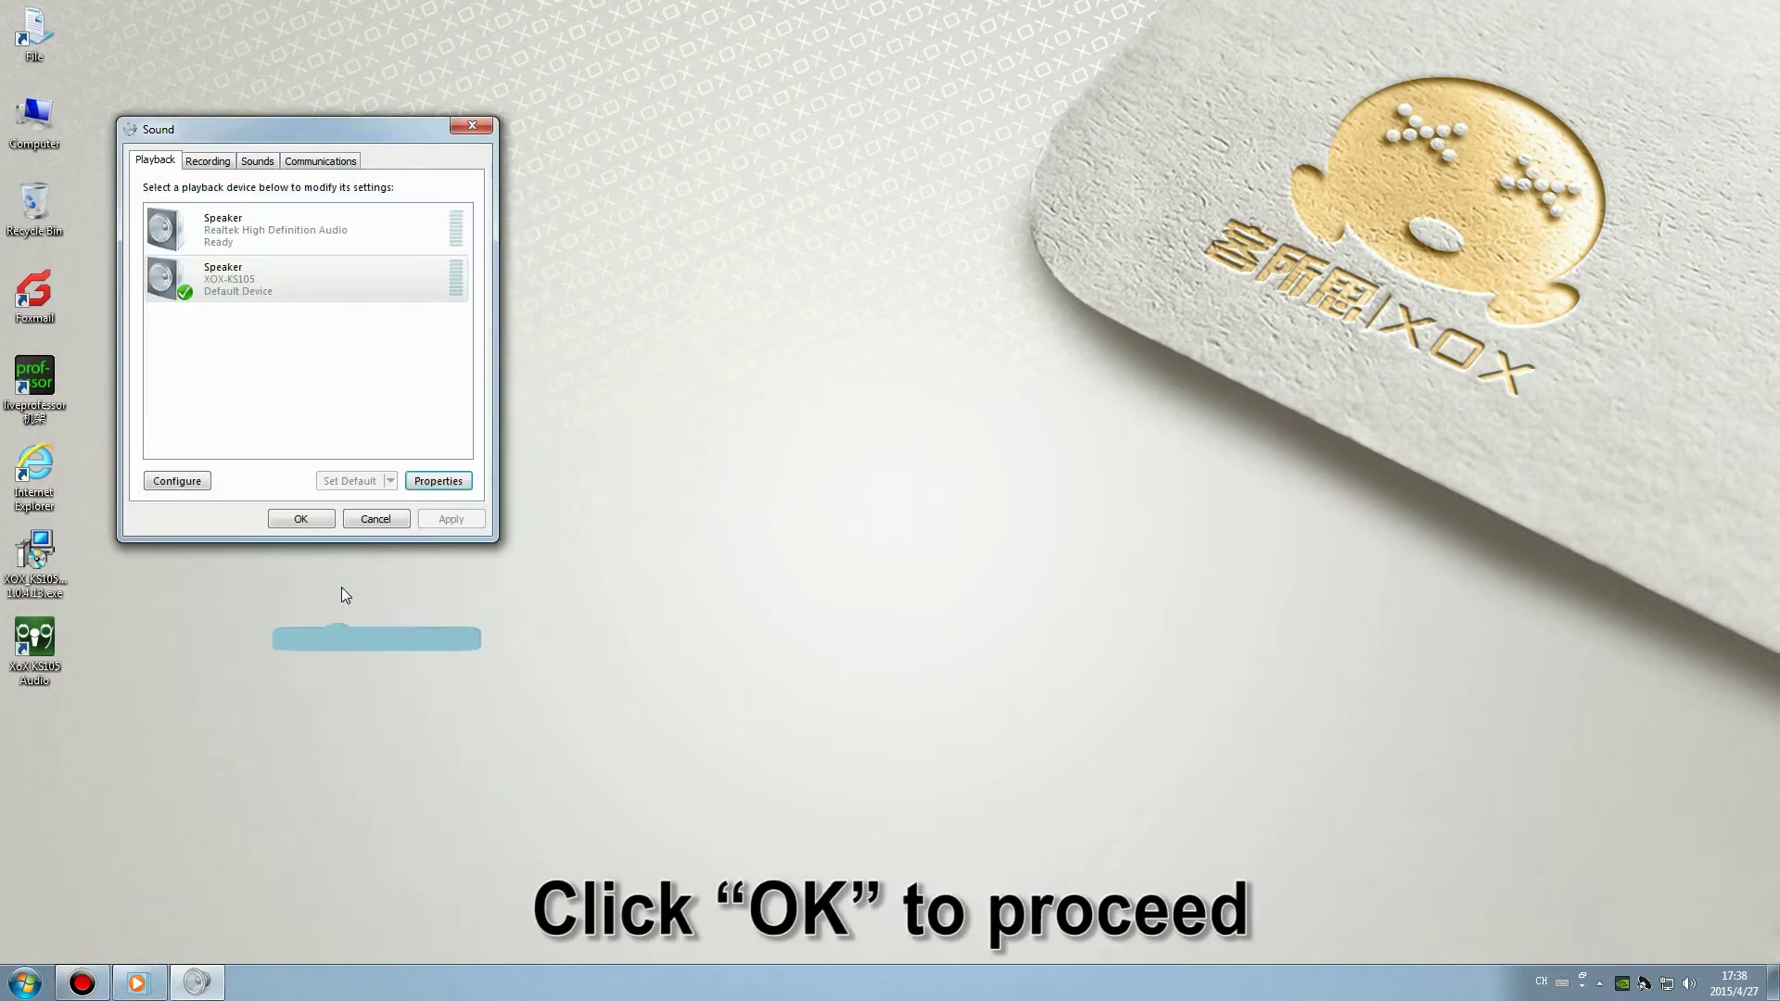
Make Line XOX-KS105 the default recording device and enable 'Listen to this device'.
left_click(208, 160)
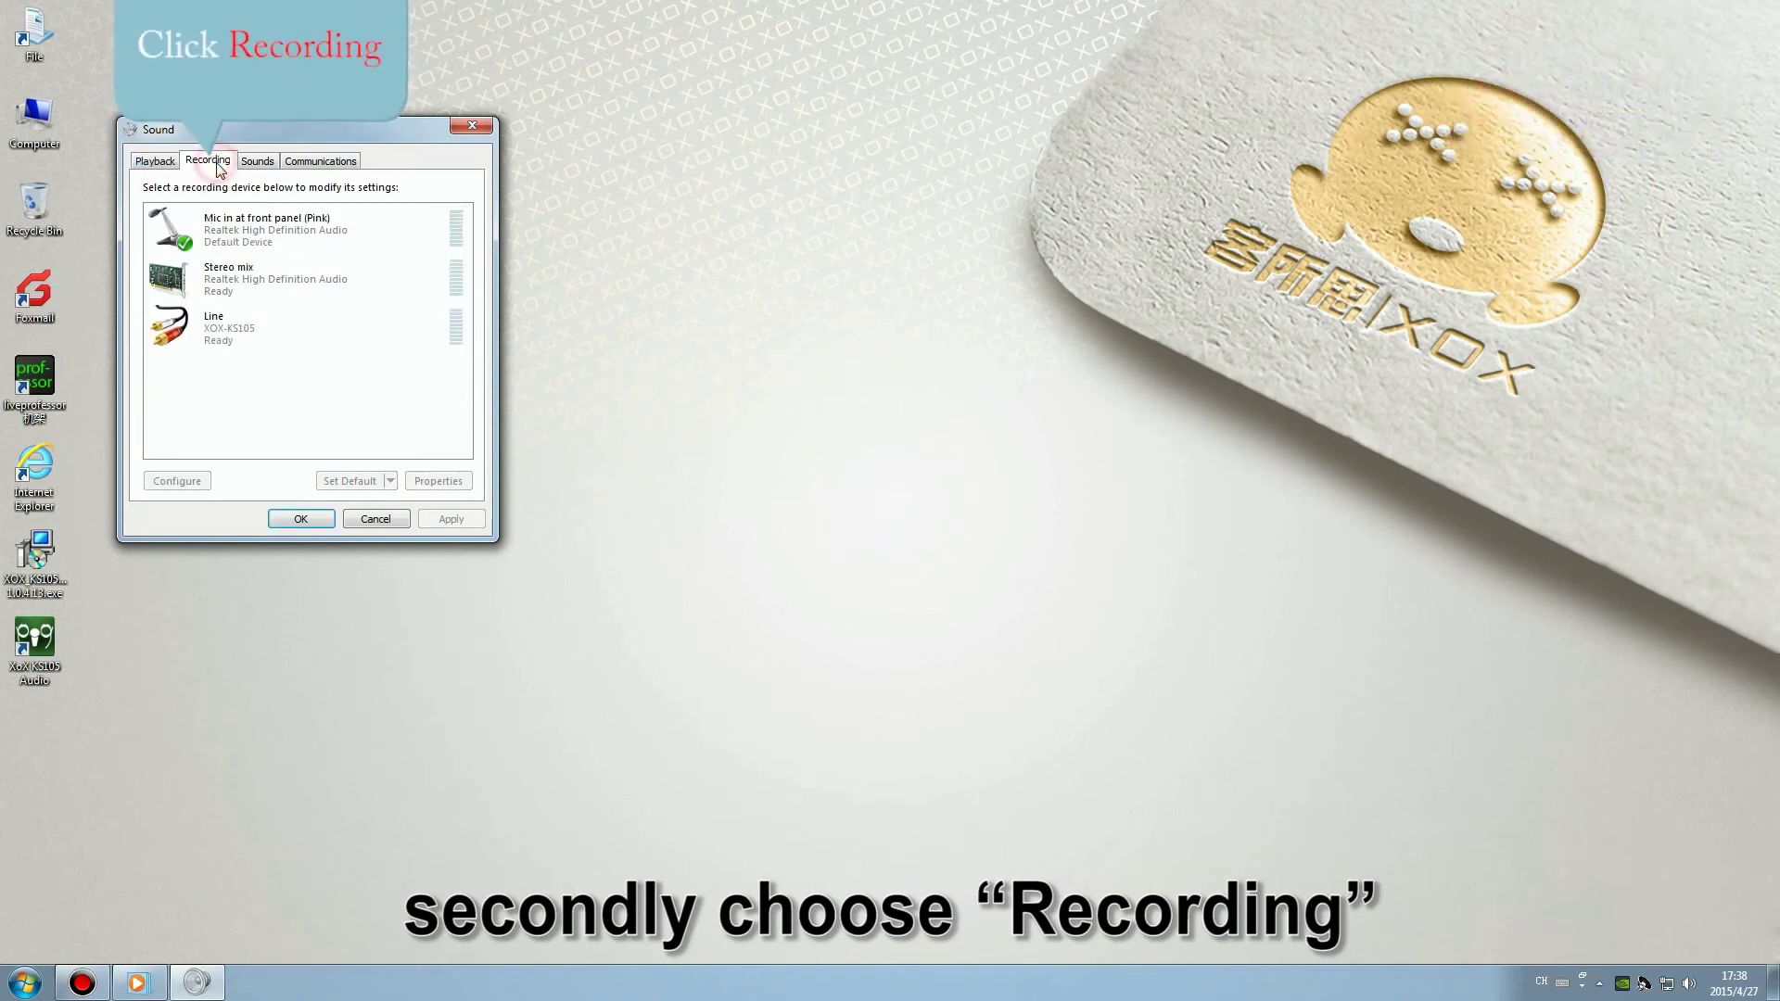
left_click(306, 345)
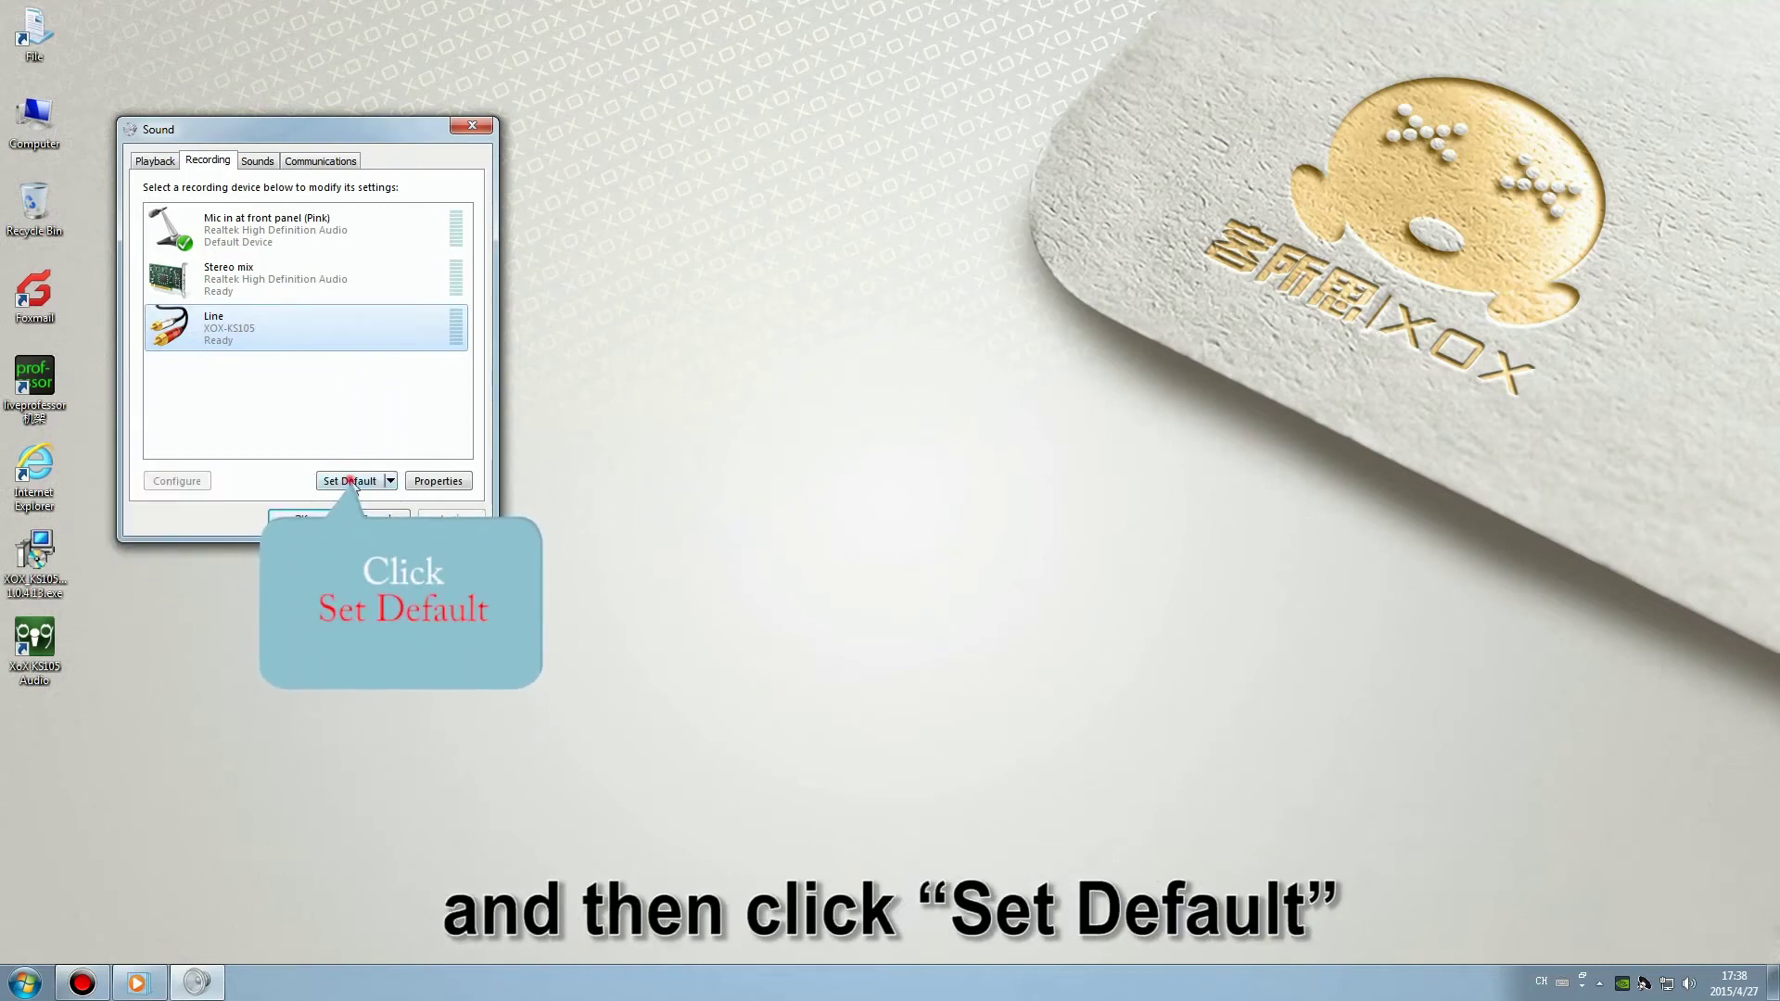
left_click(351, 481)
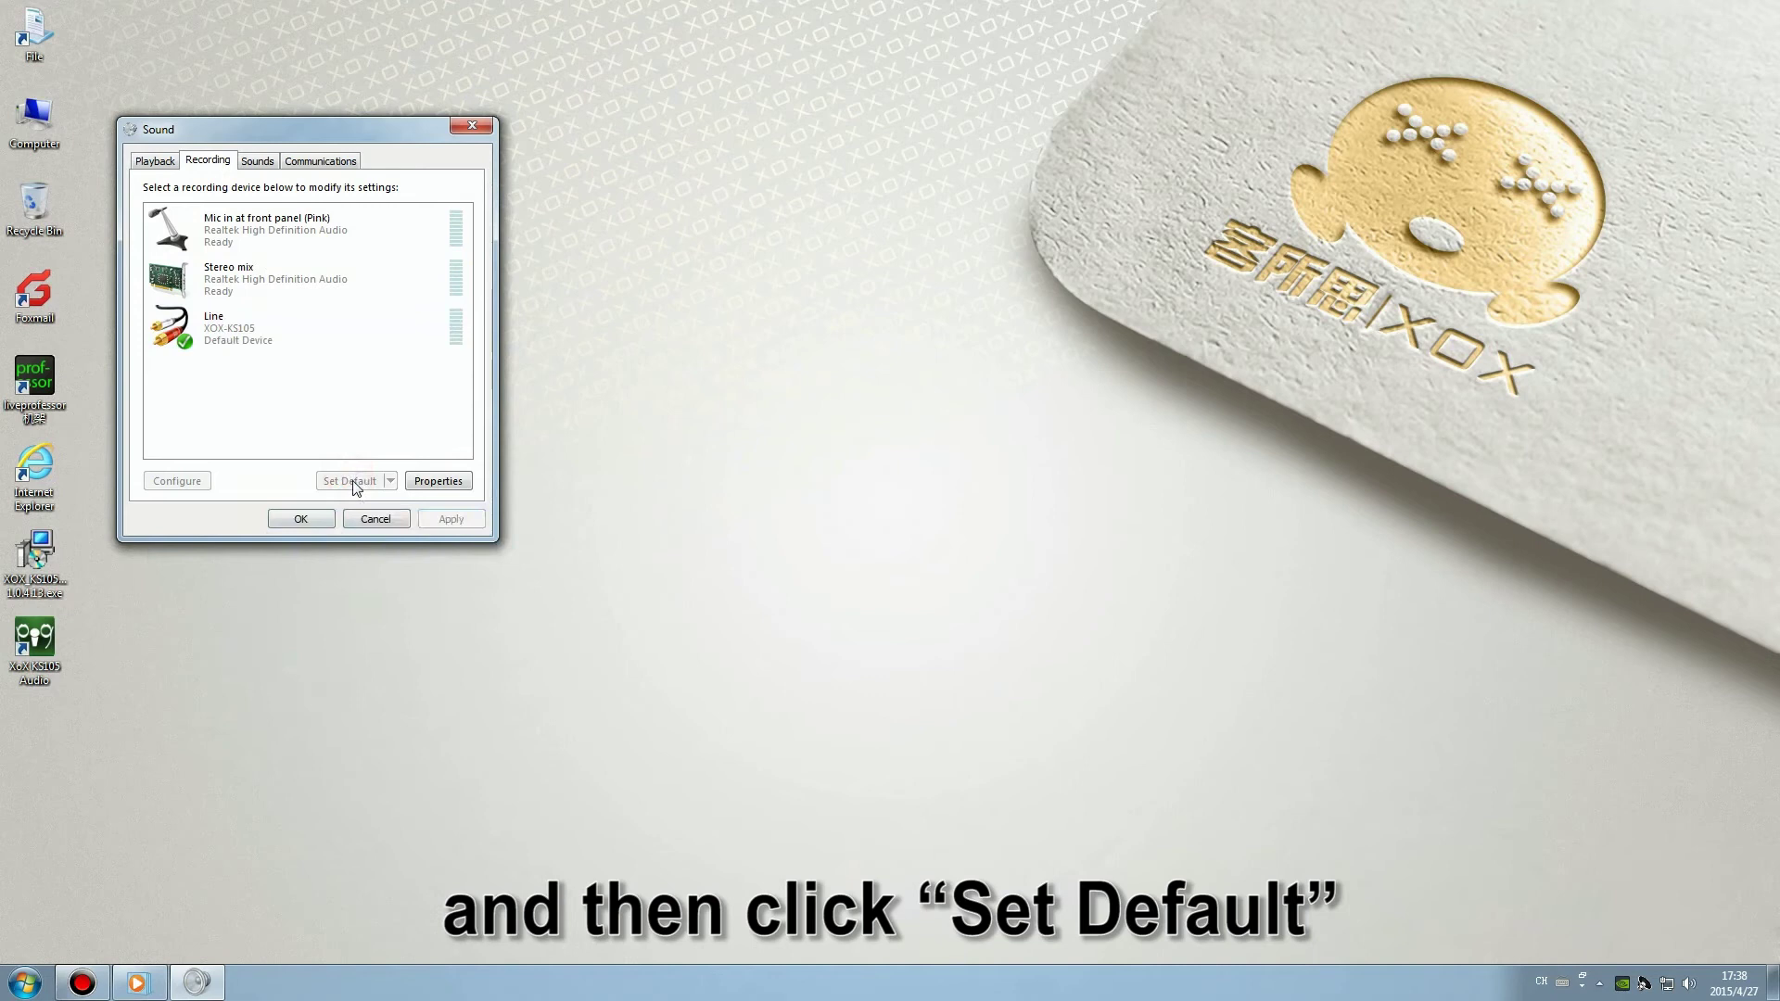
left_click(438, 480)
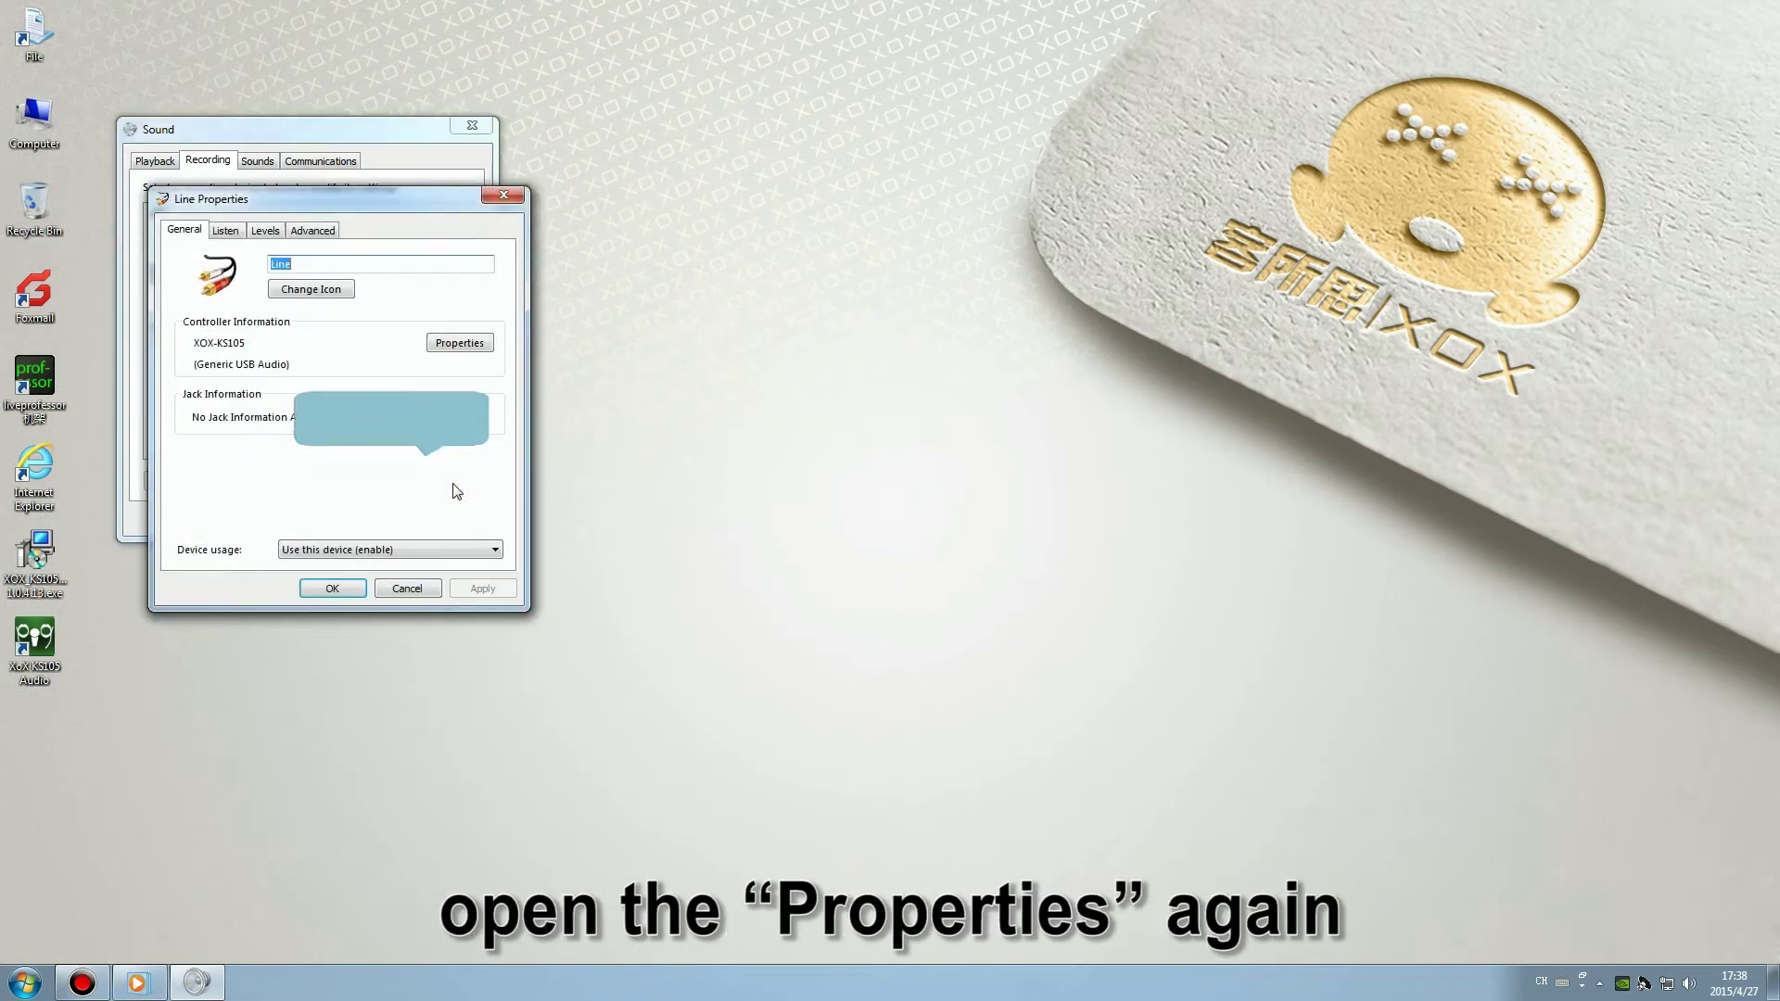
left_click(232, 232)
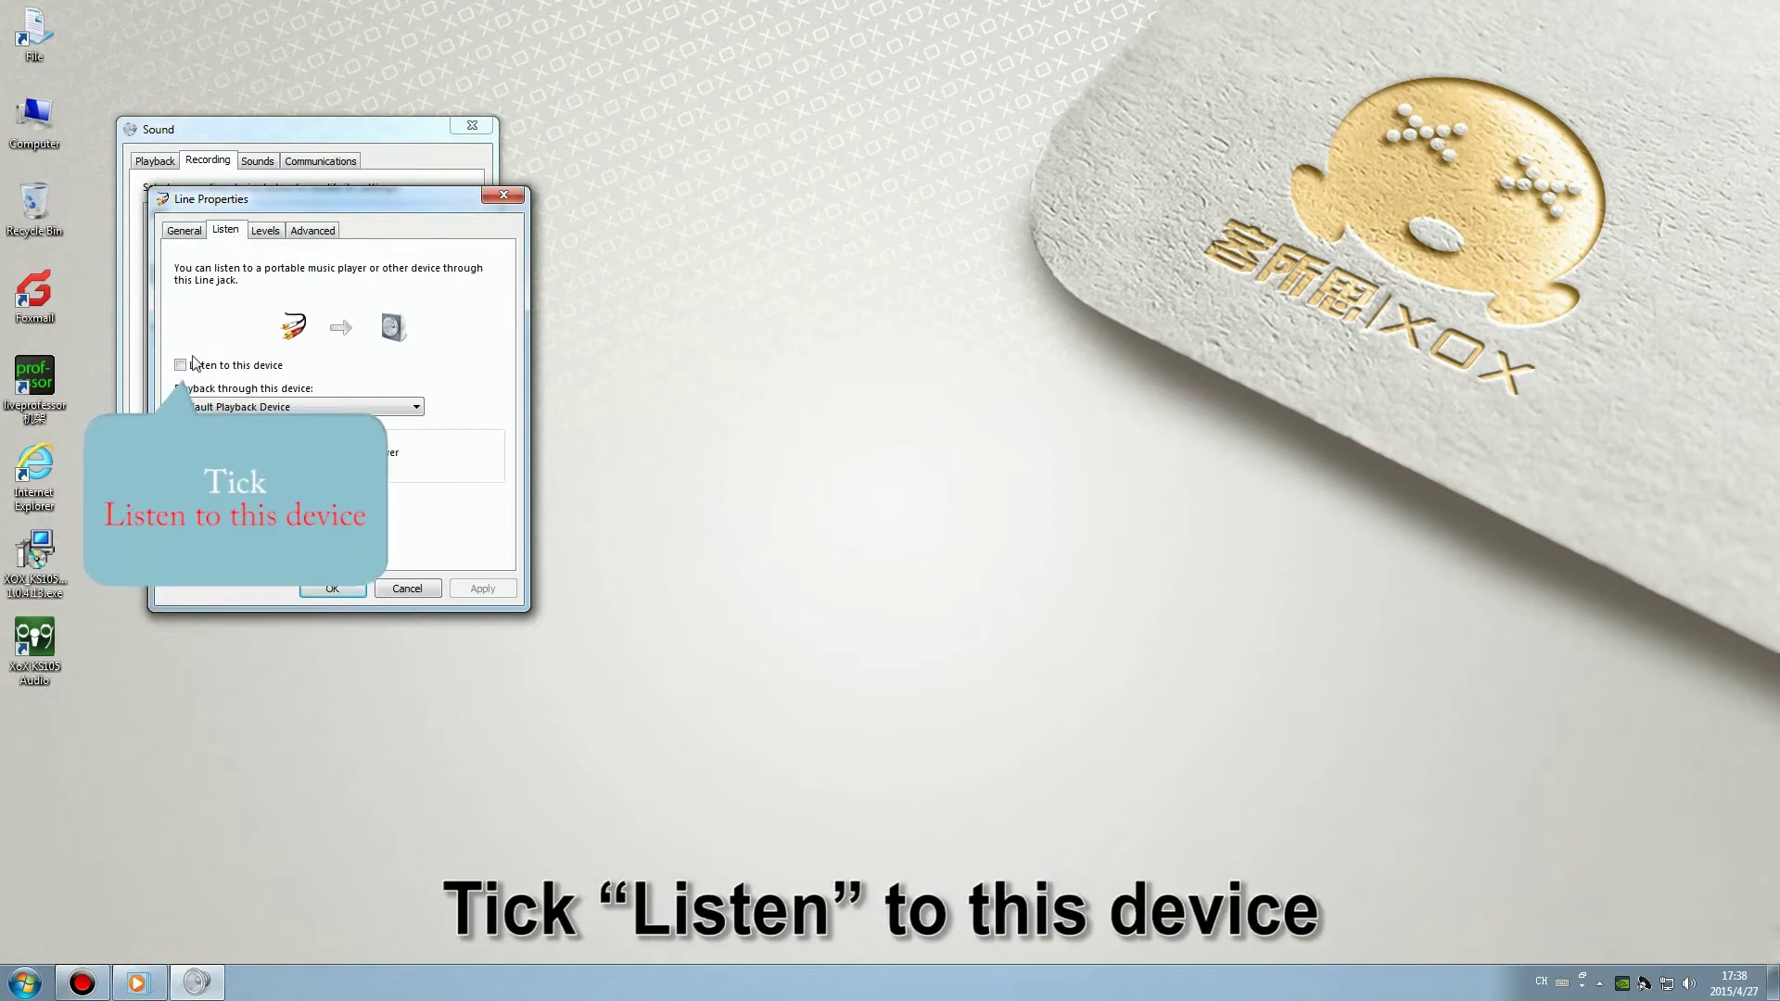
left_click(180, 364)
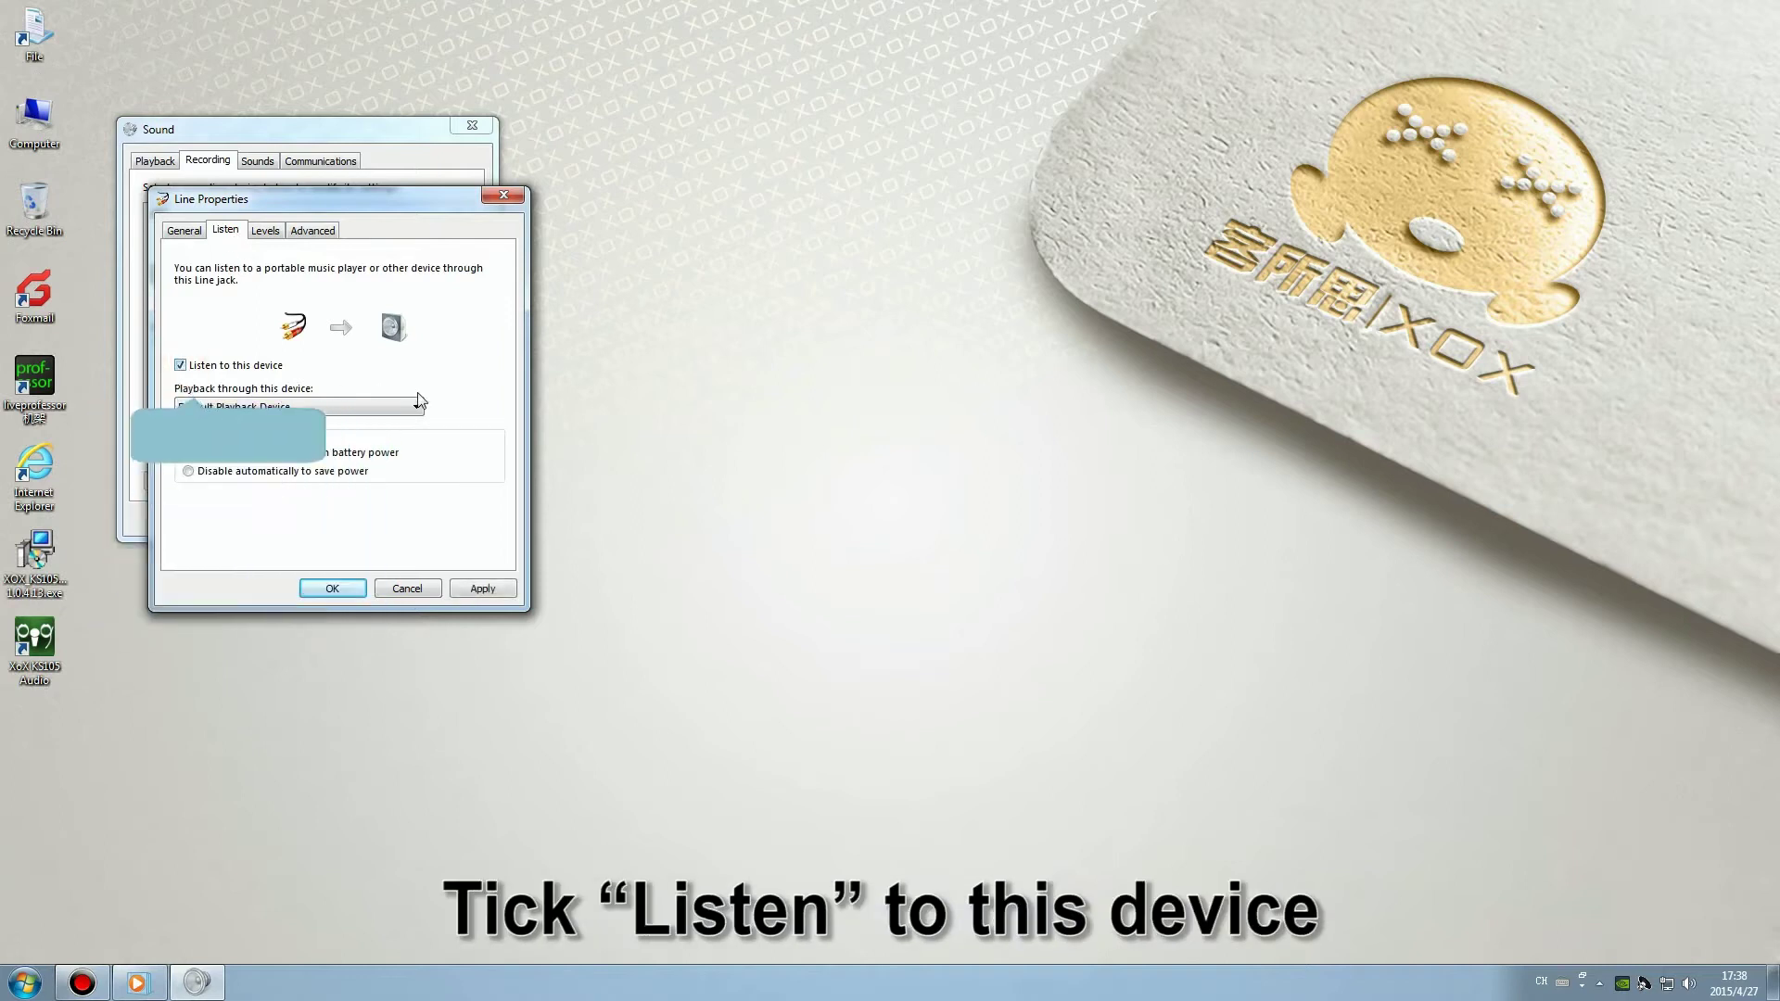
Set the Line input level to 80, apply, and close the properties and Sound window.
left_click(265, 230)
left_click(225, 230)
left_click(265, 231)
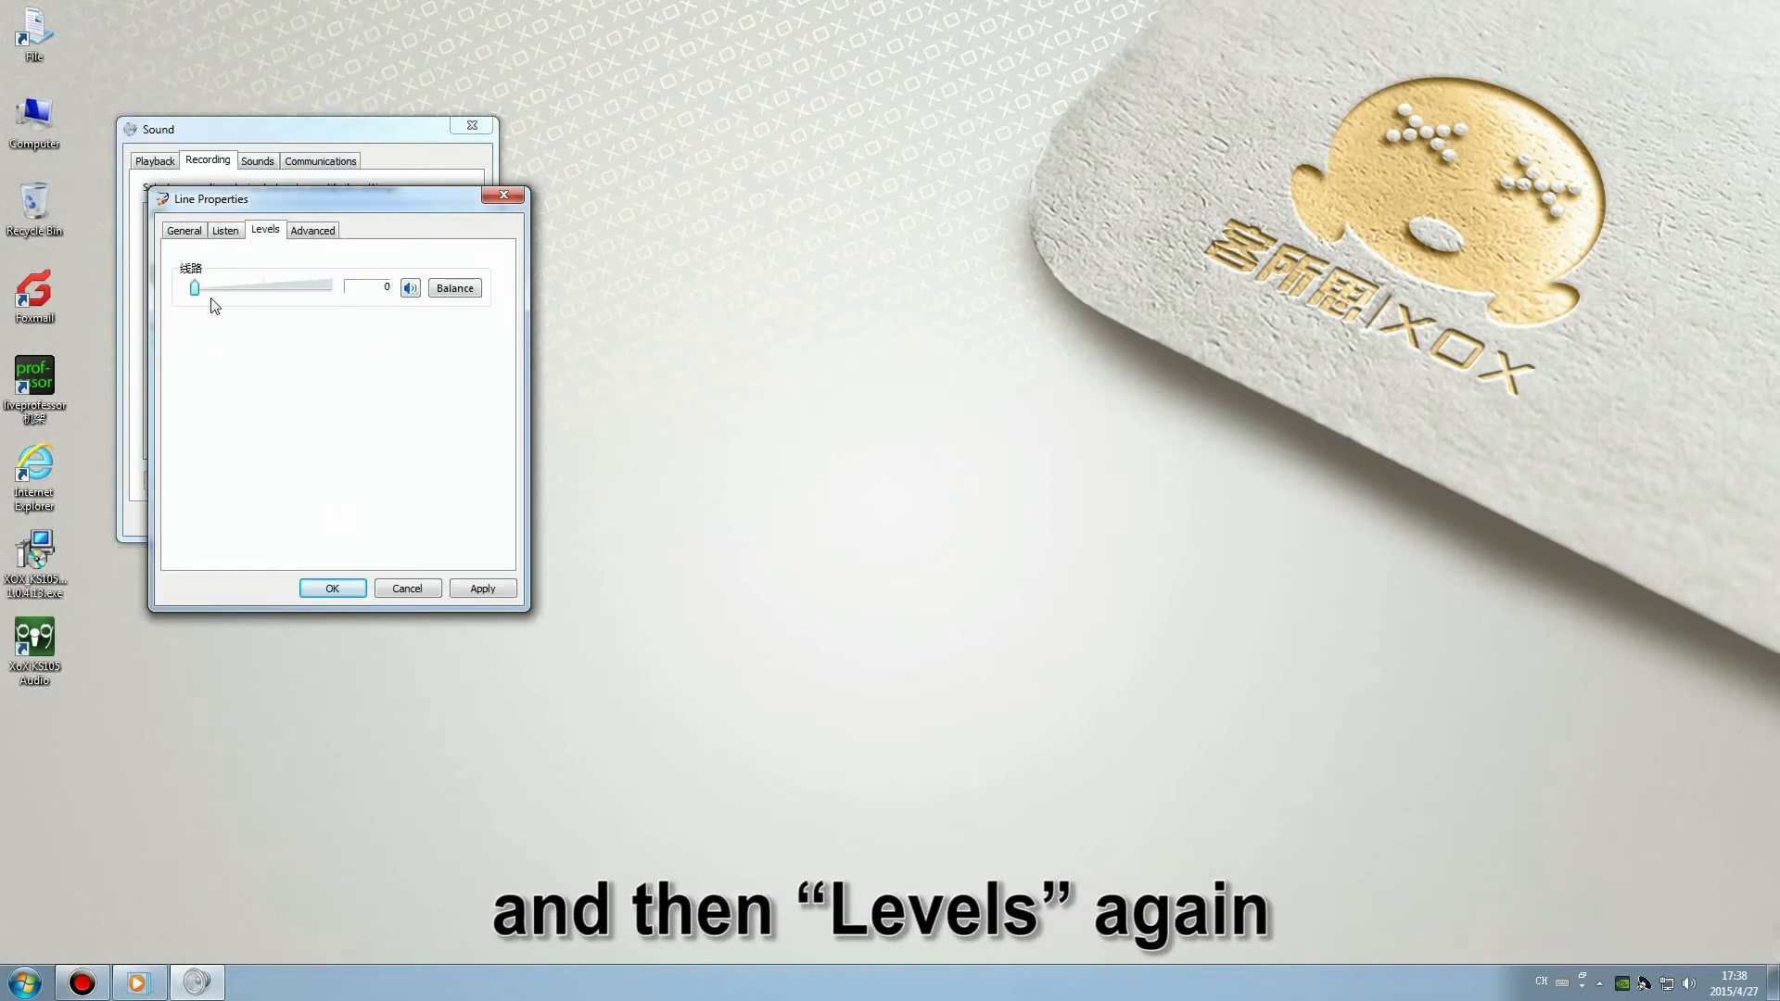
left_click_drag(195, 288, 302, 290)
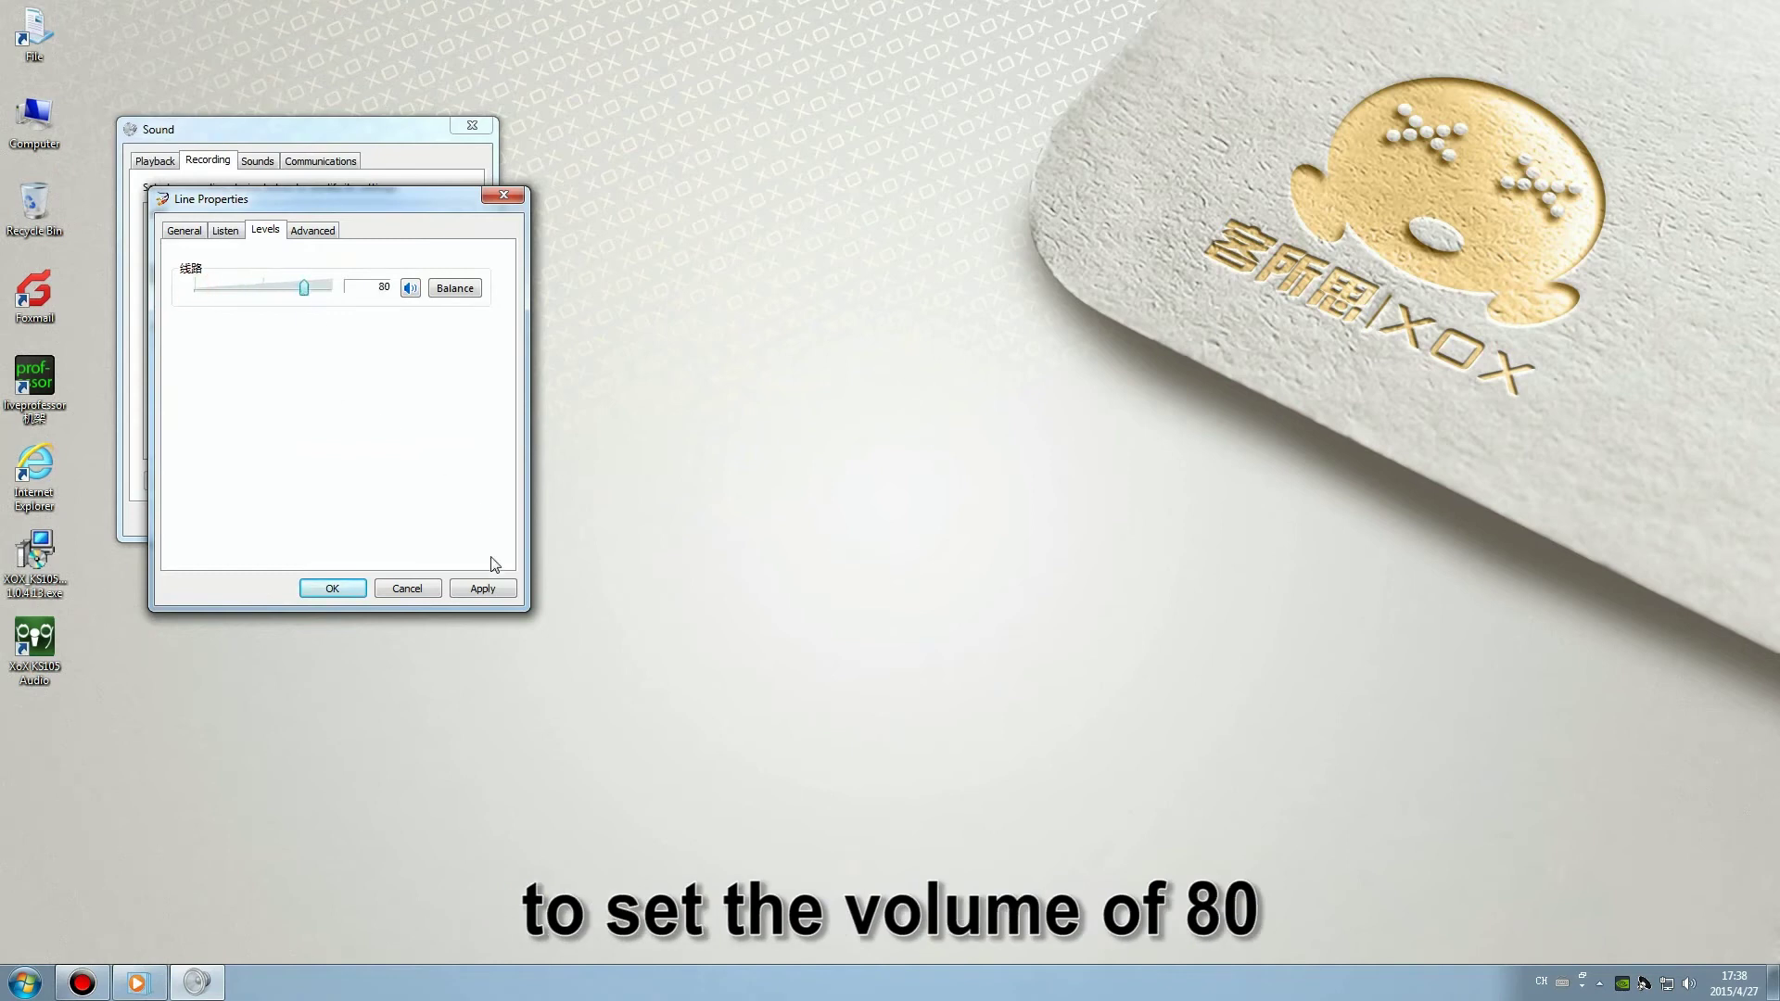
left_click(483, 588)
left_click(332, 588)
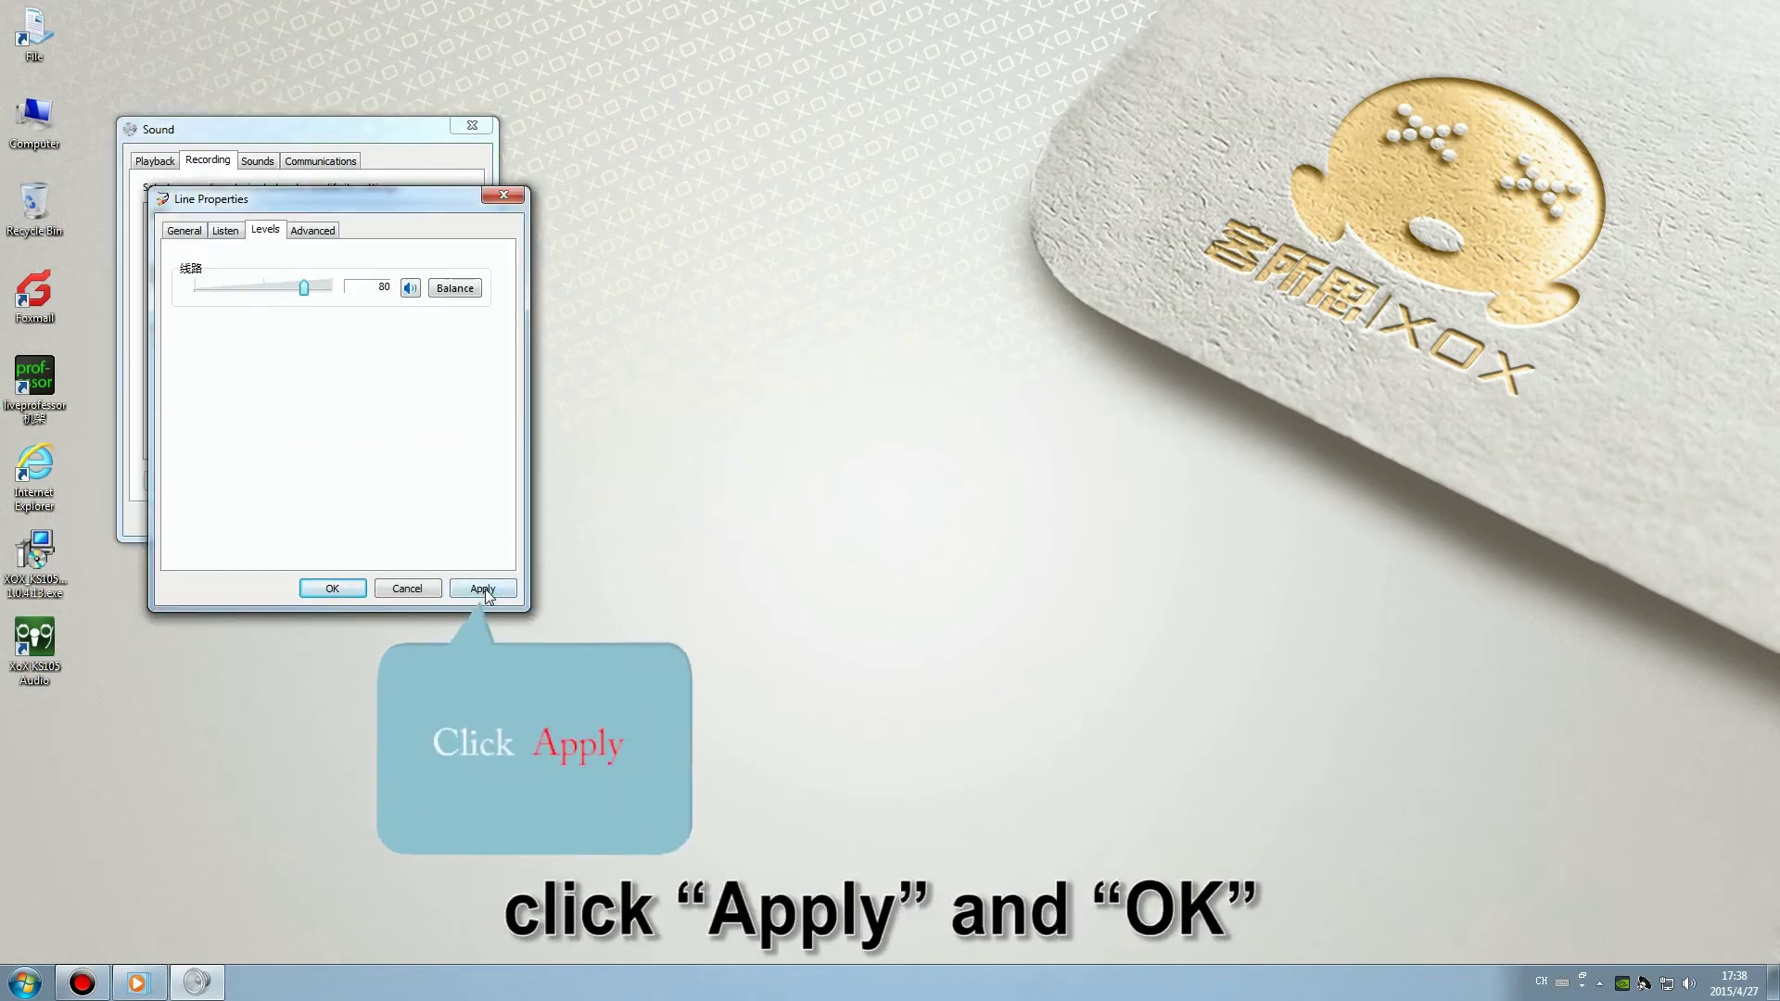
left_click(484, 588)
left_click(335, 587)
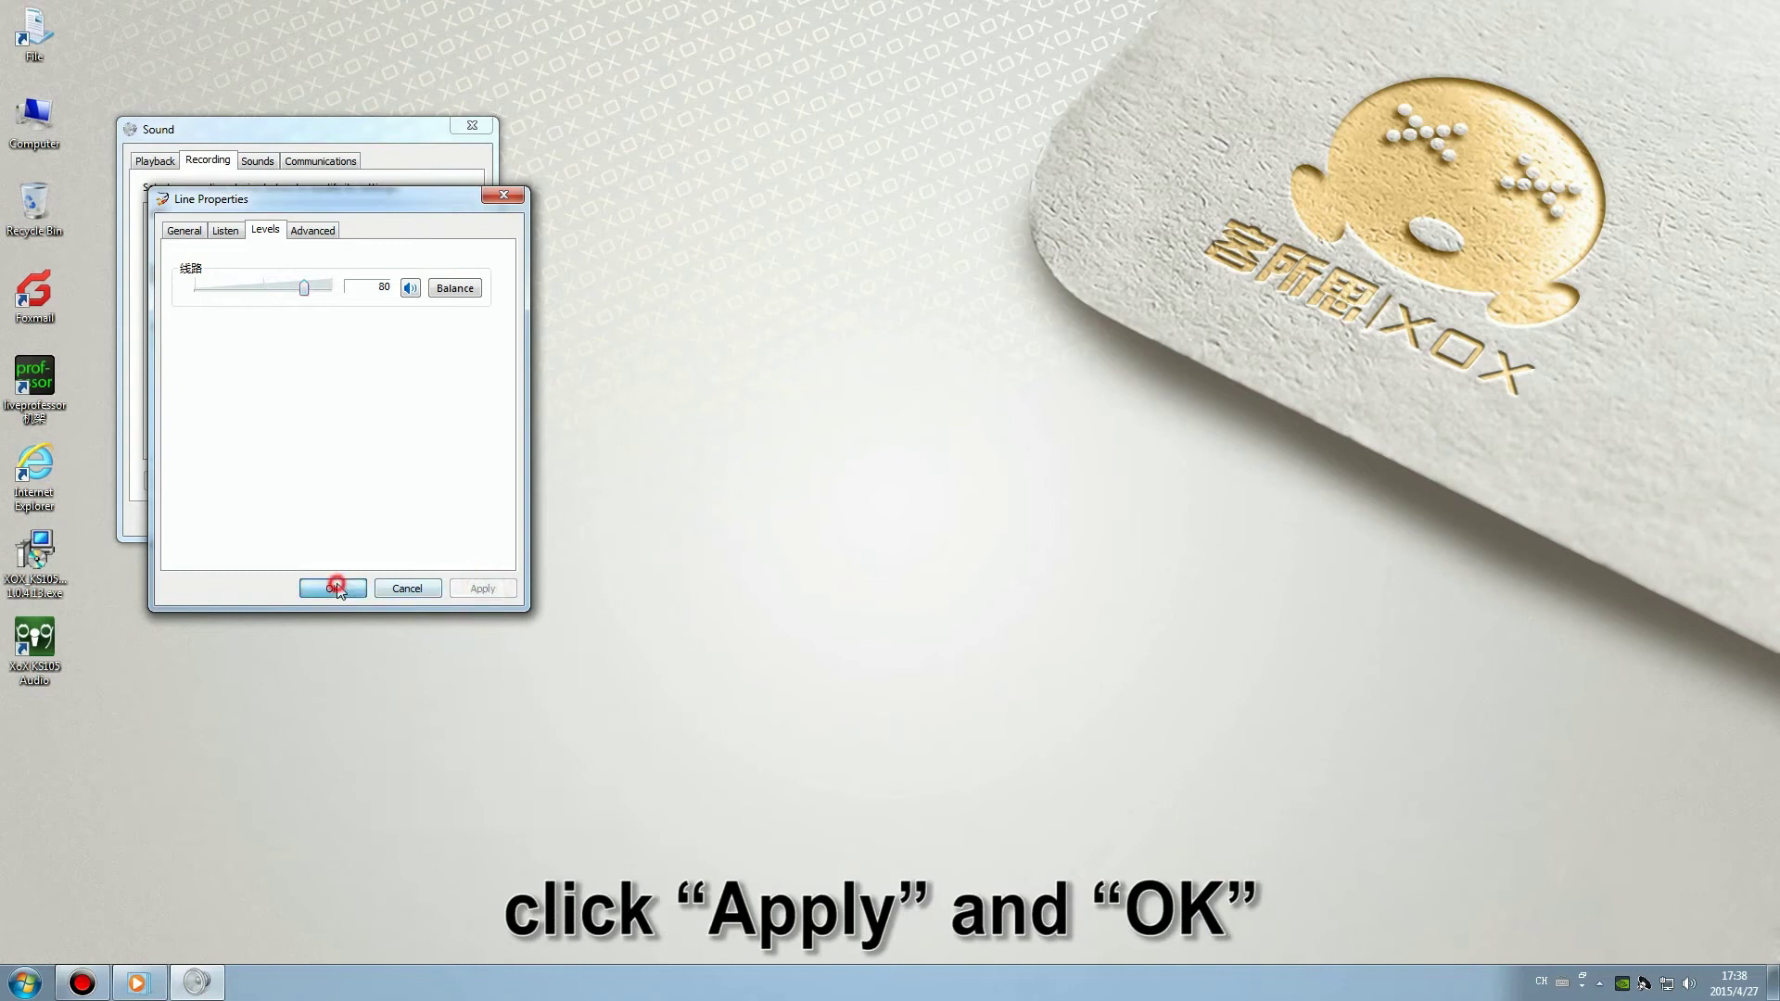
left_click(300, 519)
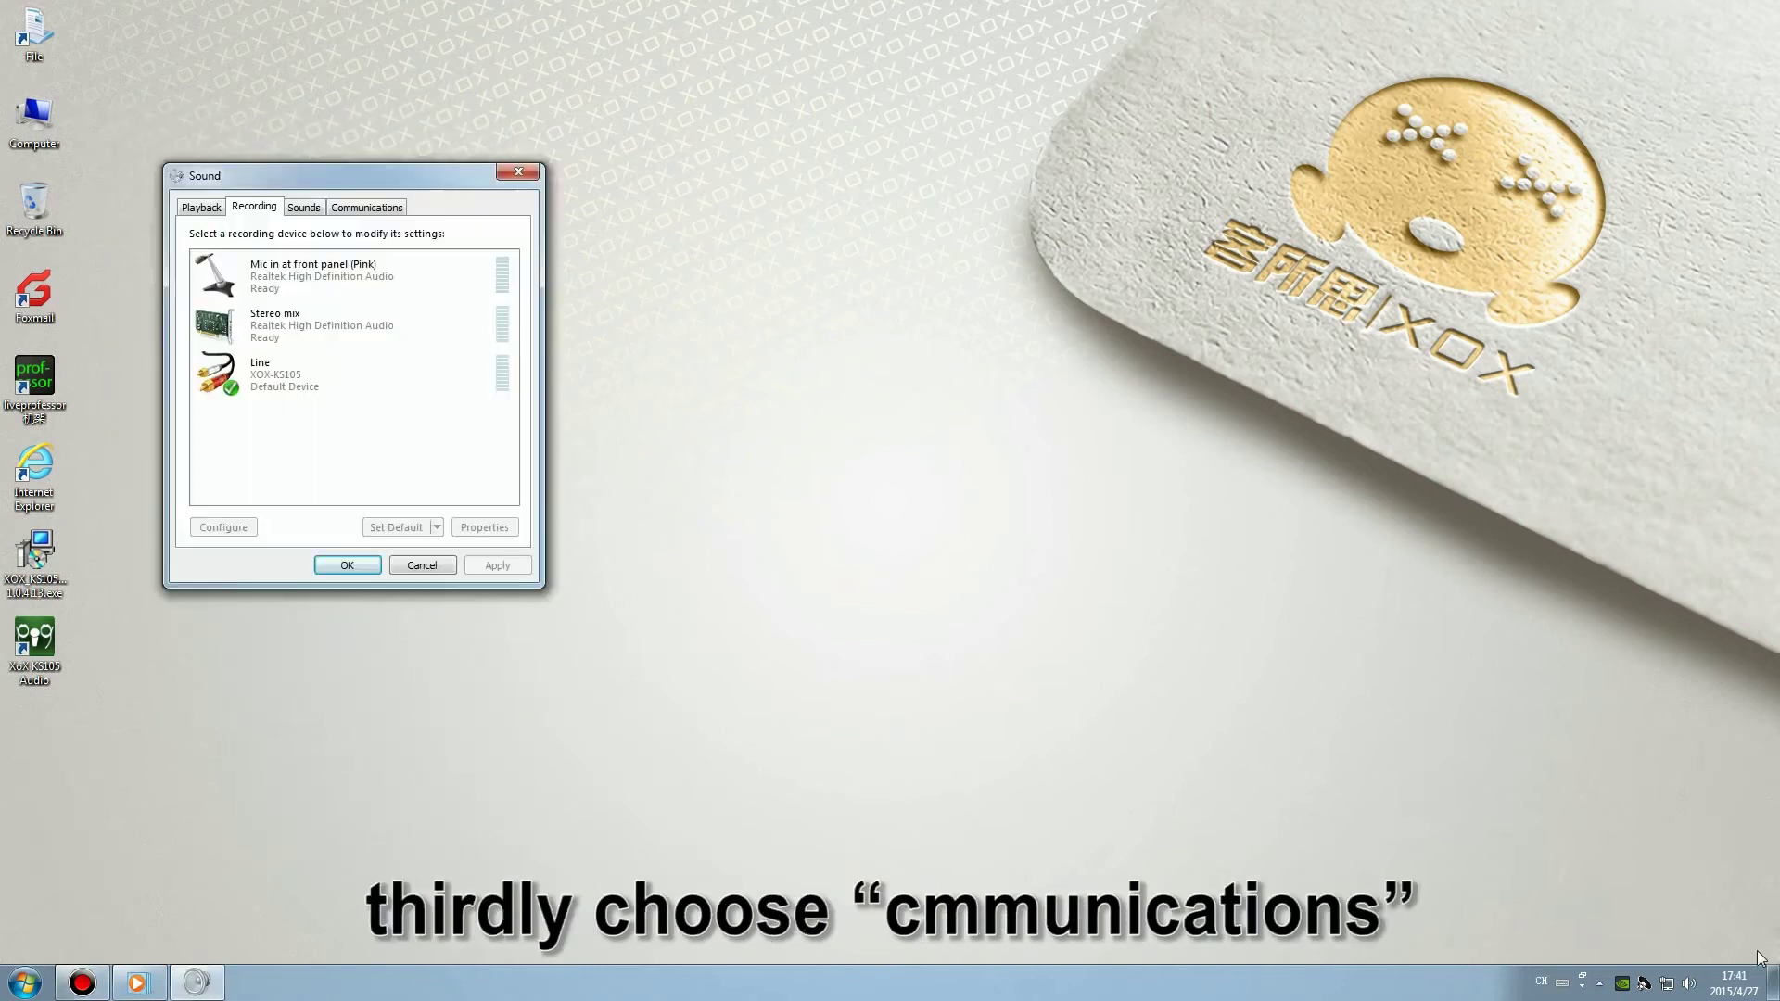
Set communications activity to 'Do nothing', apply, and confirm.
left_click(367, 207)
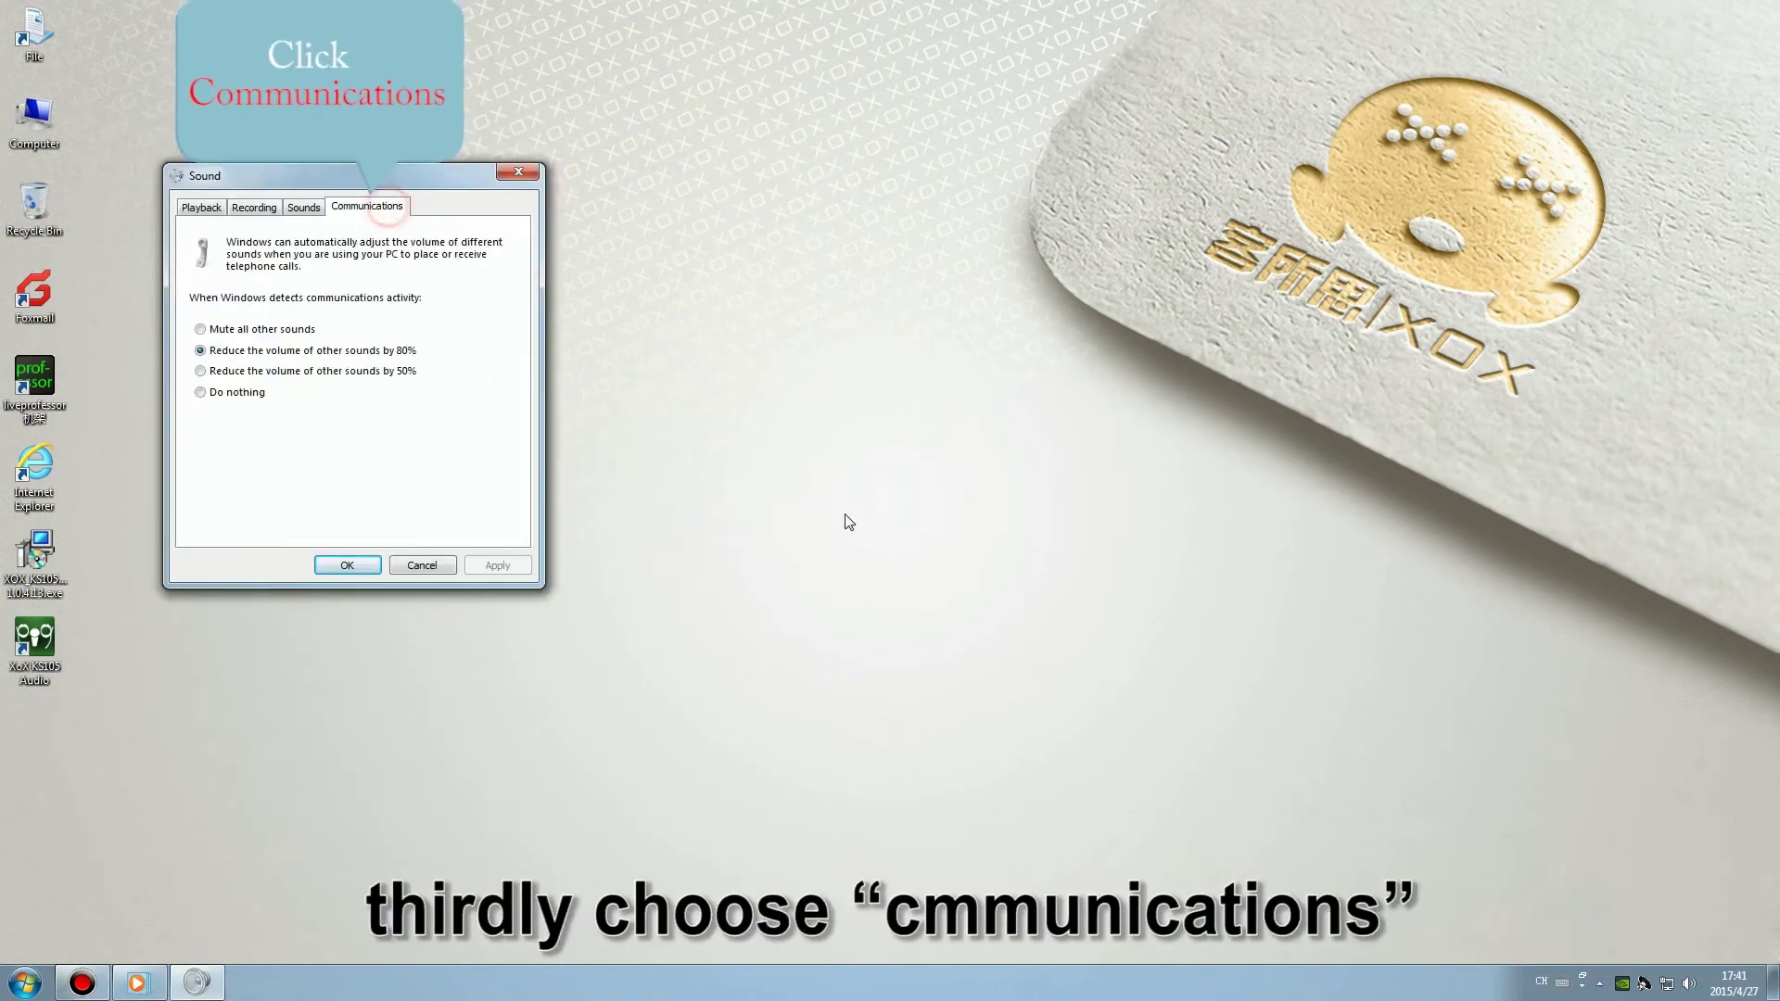
left_click(243, 393)
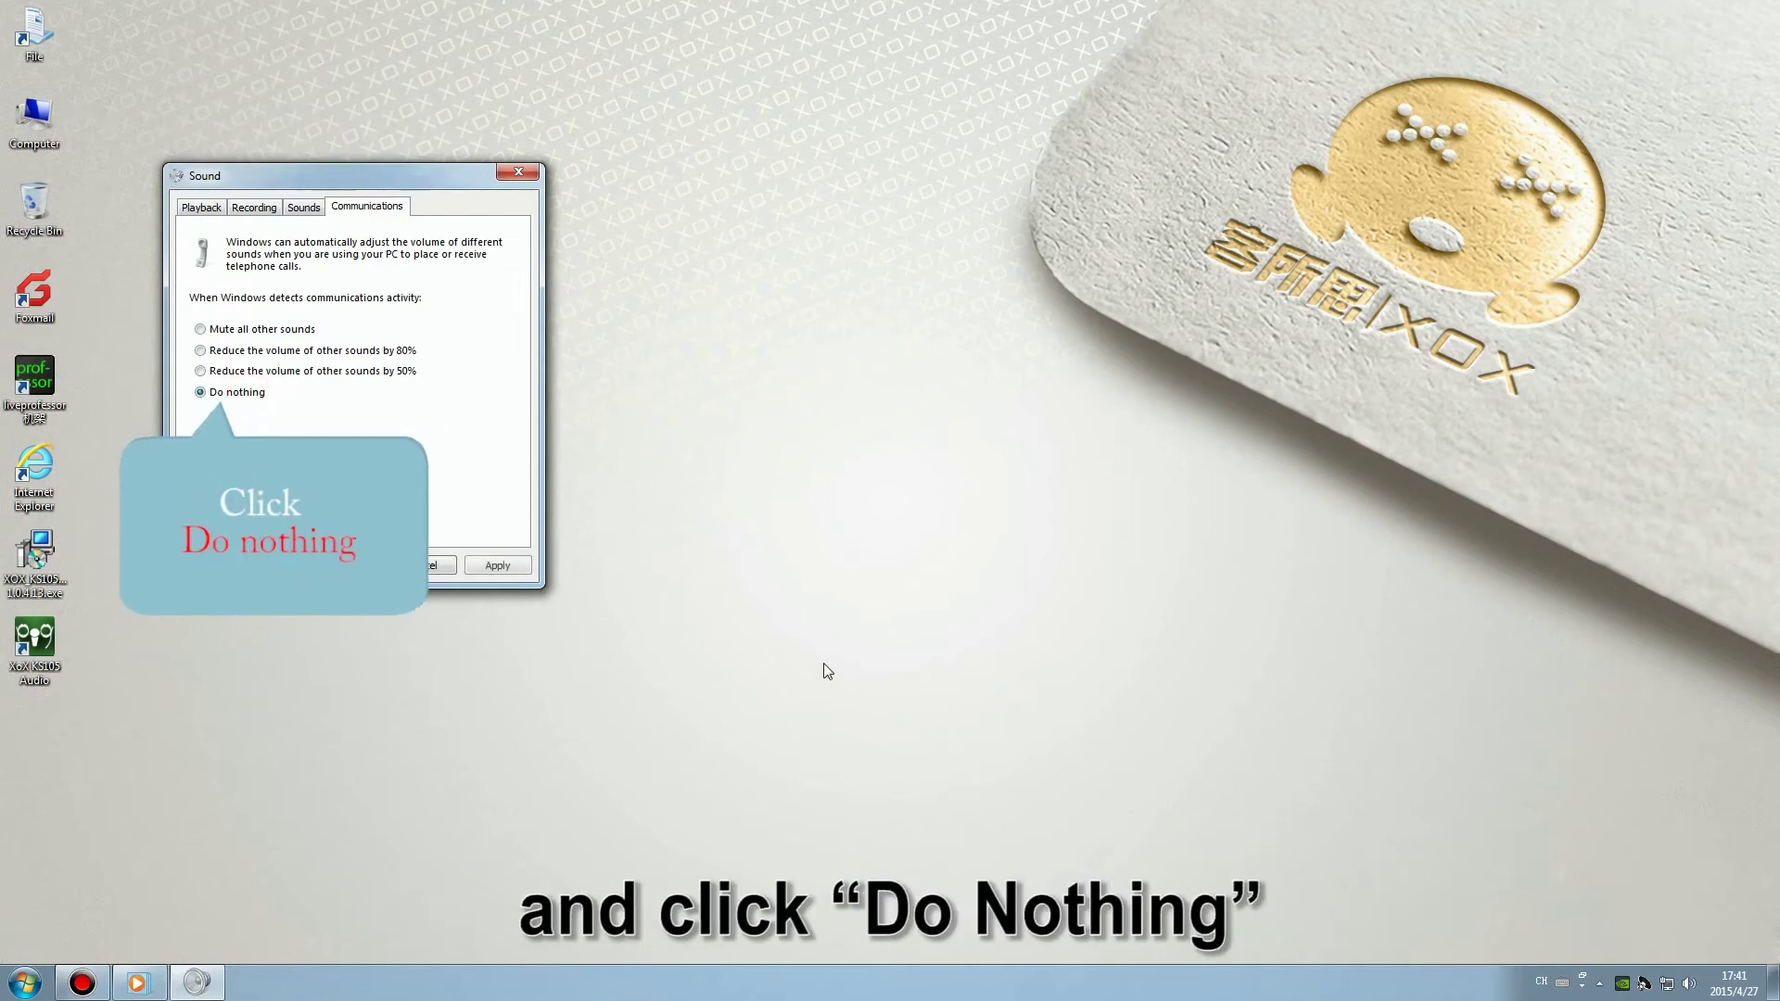
left_click(510, 566)
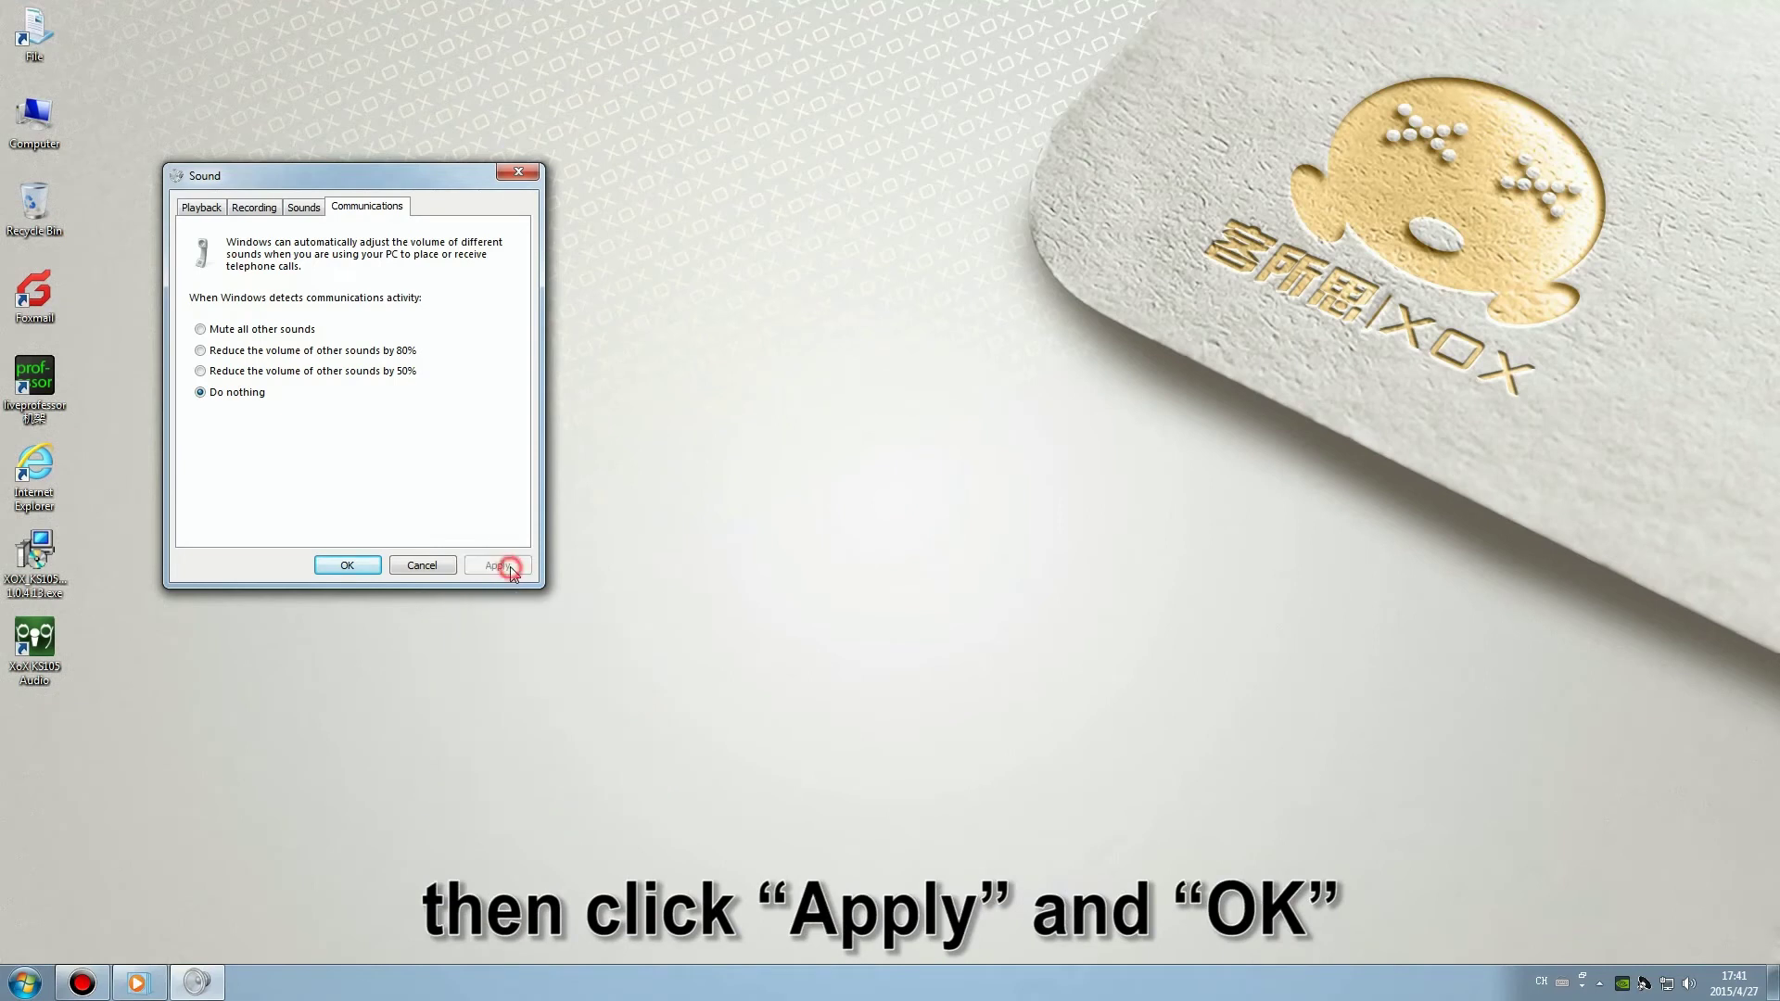
left_click(350, 564)
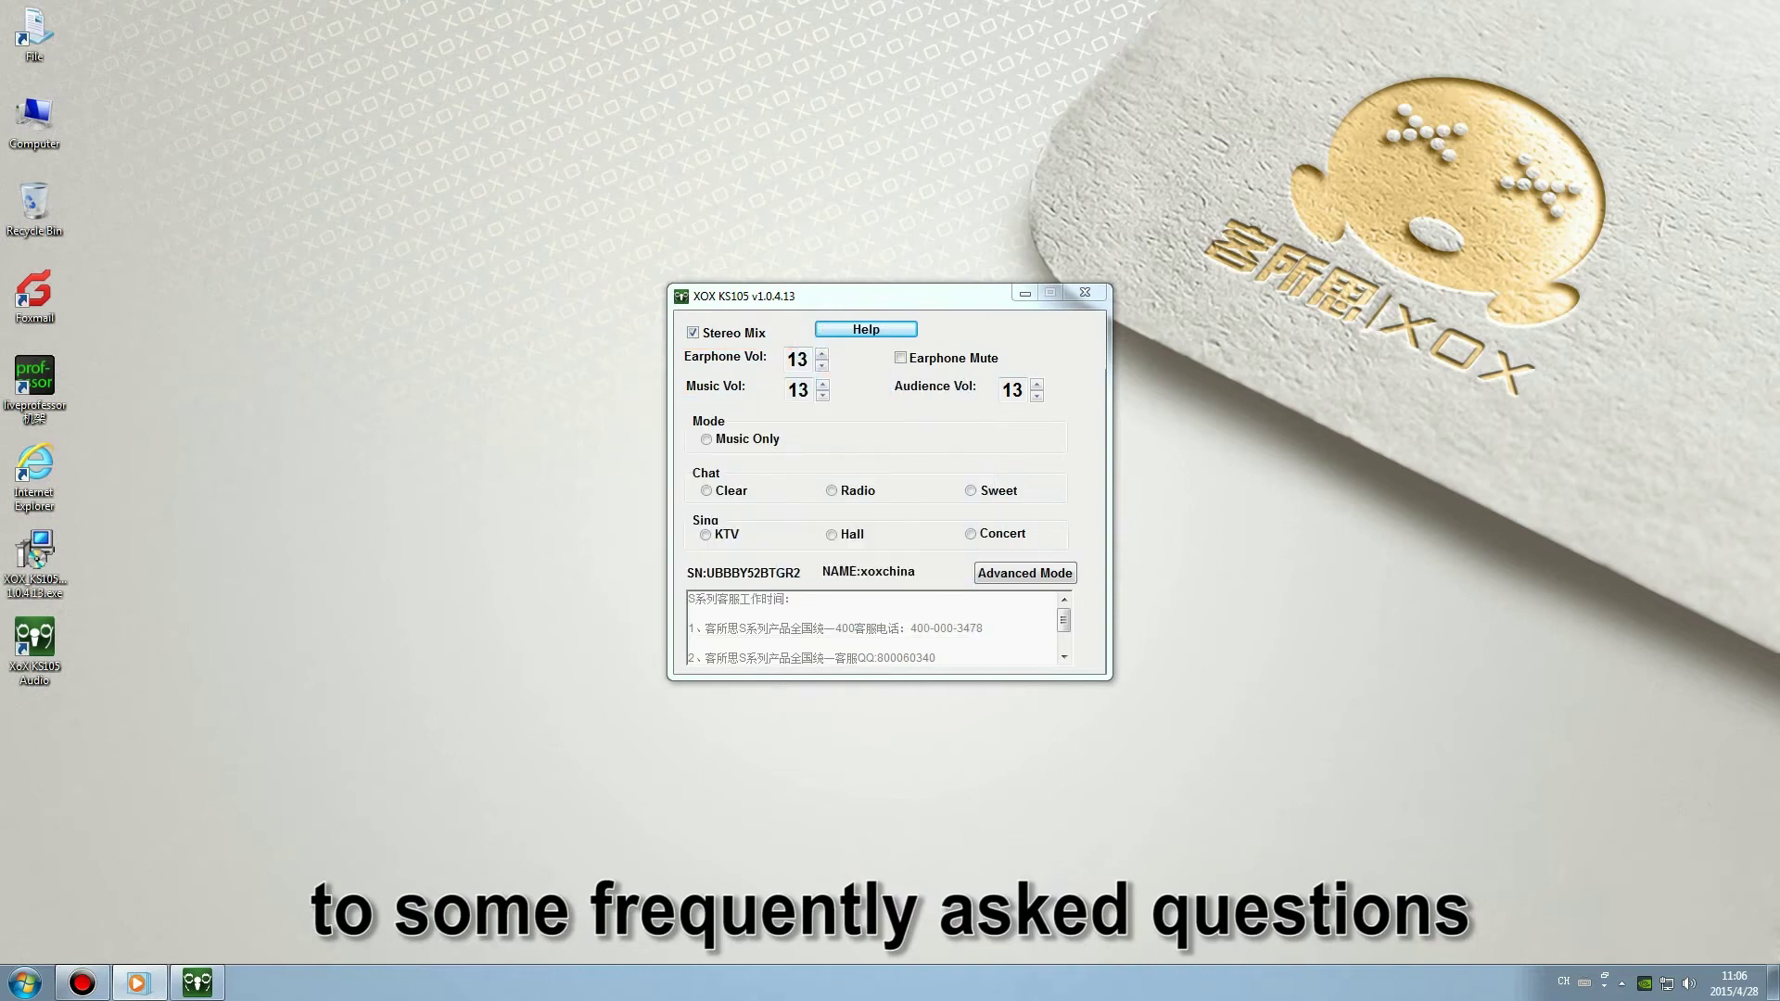
Mute the earphones, then unmute them, leaving Stereo Mix on and all volumes at 13.
left_click(904, 358)
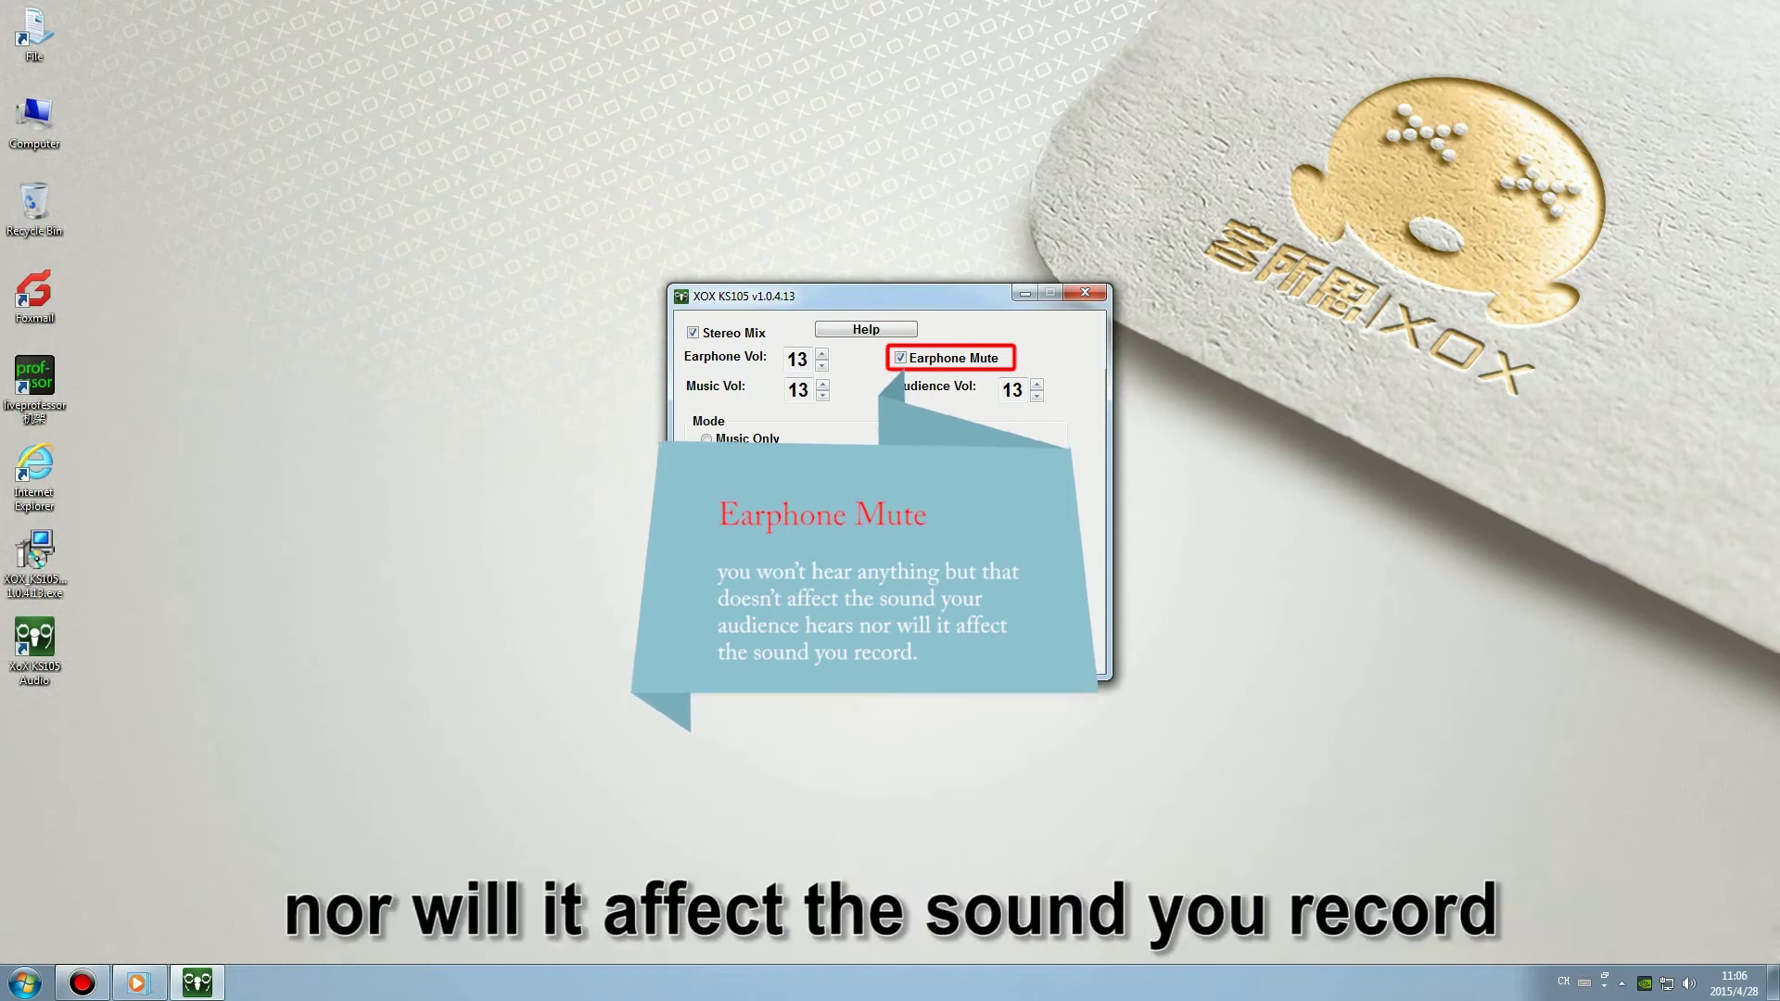
key("space")
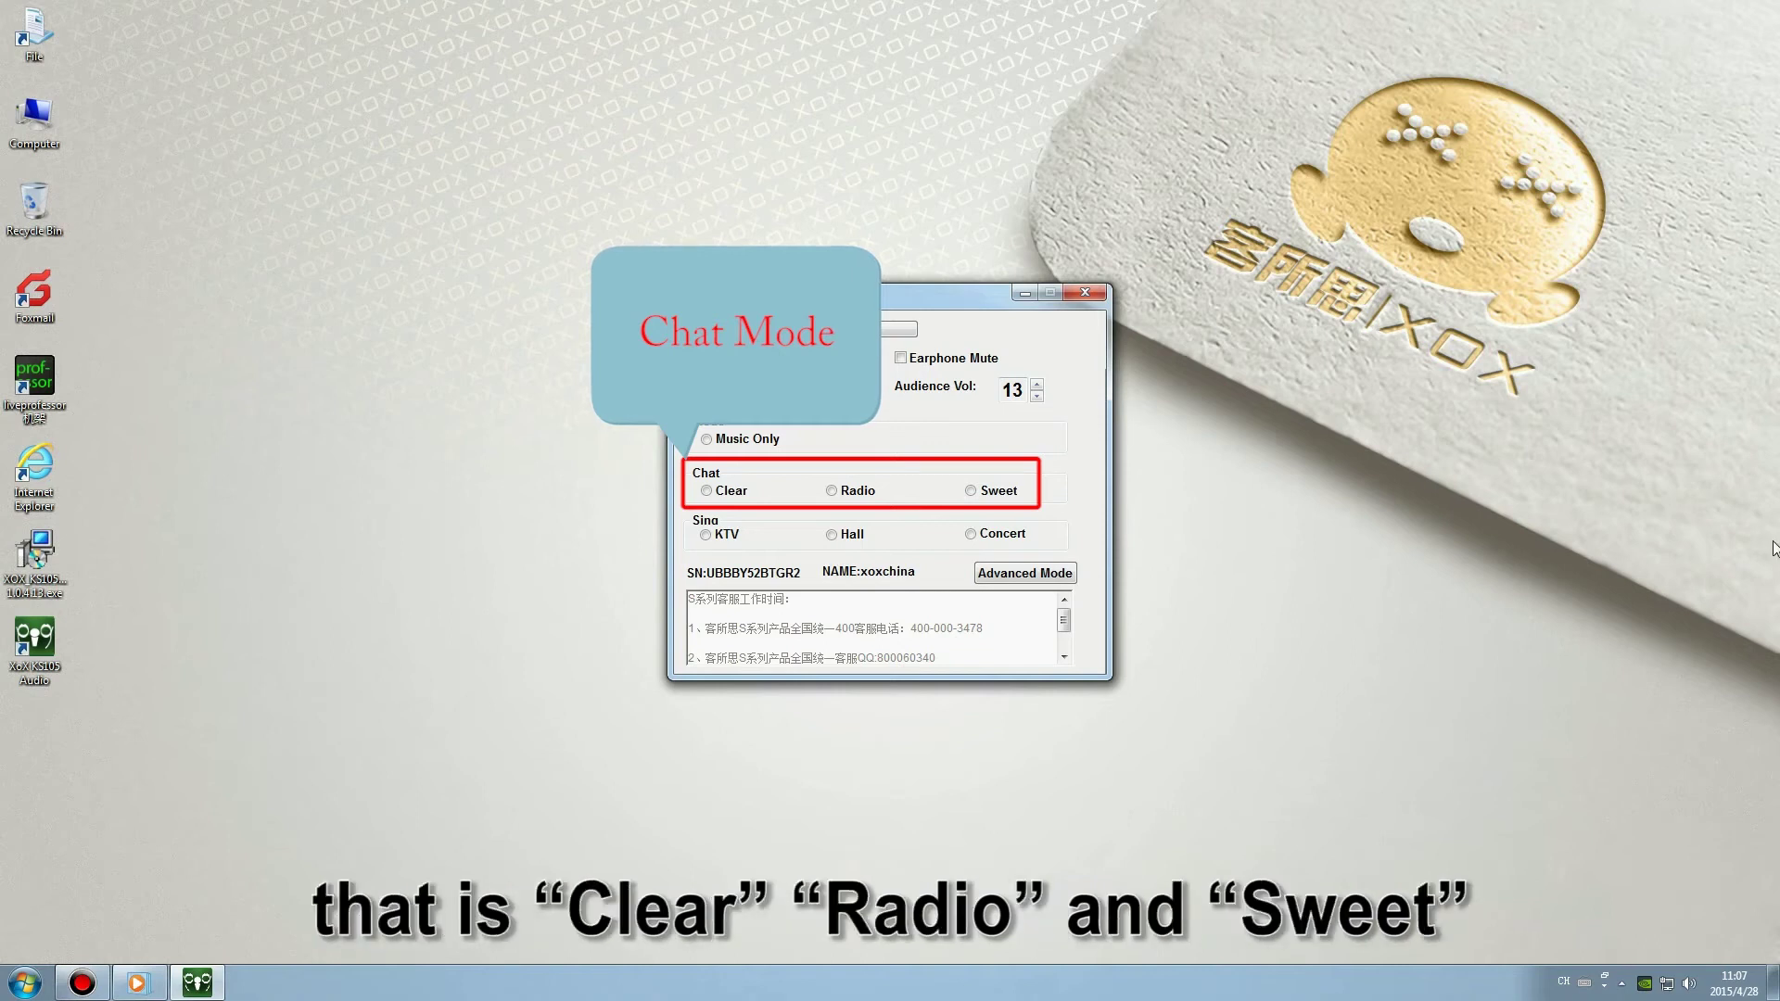
Try the Clear, Radio and Sweet chat voice effects, ending with Sweet applied.
left_click(731, 490)
left_click(854, 493)
left_click(997, 490)
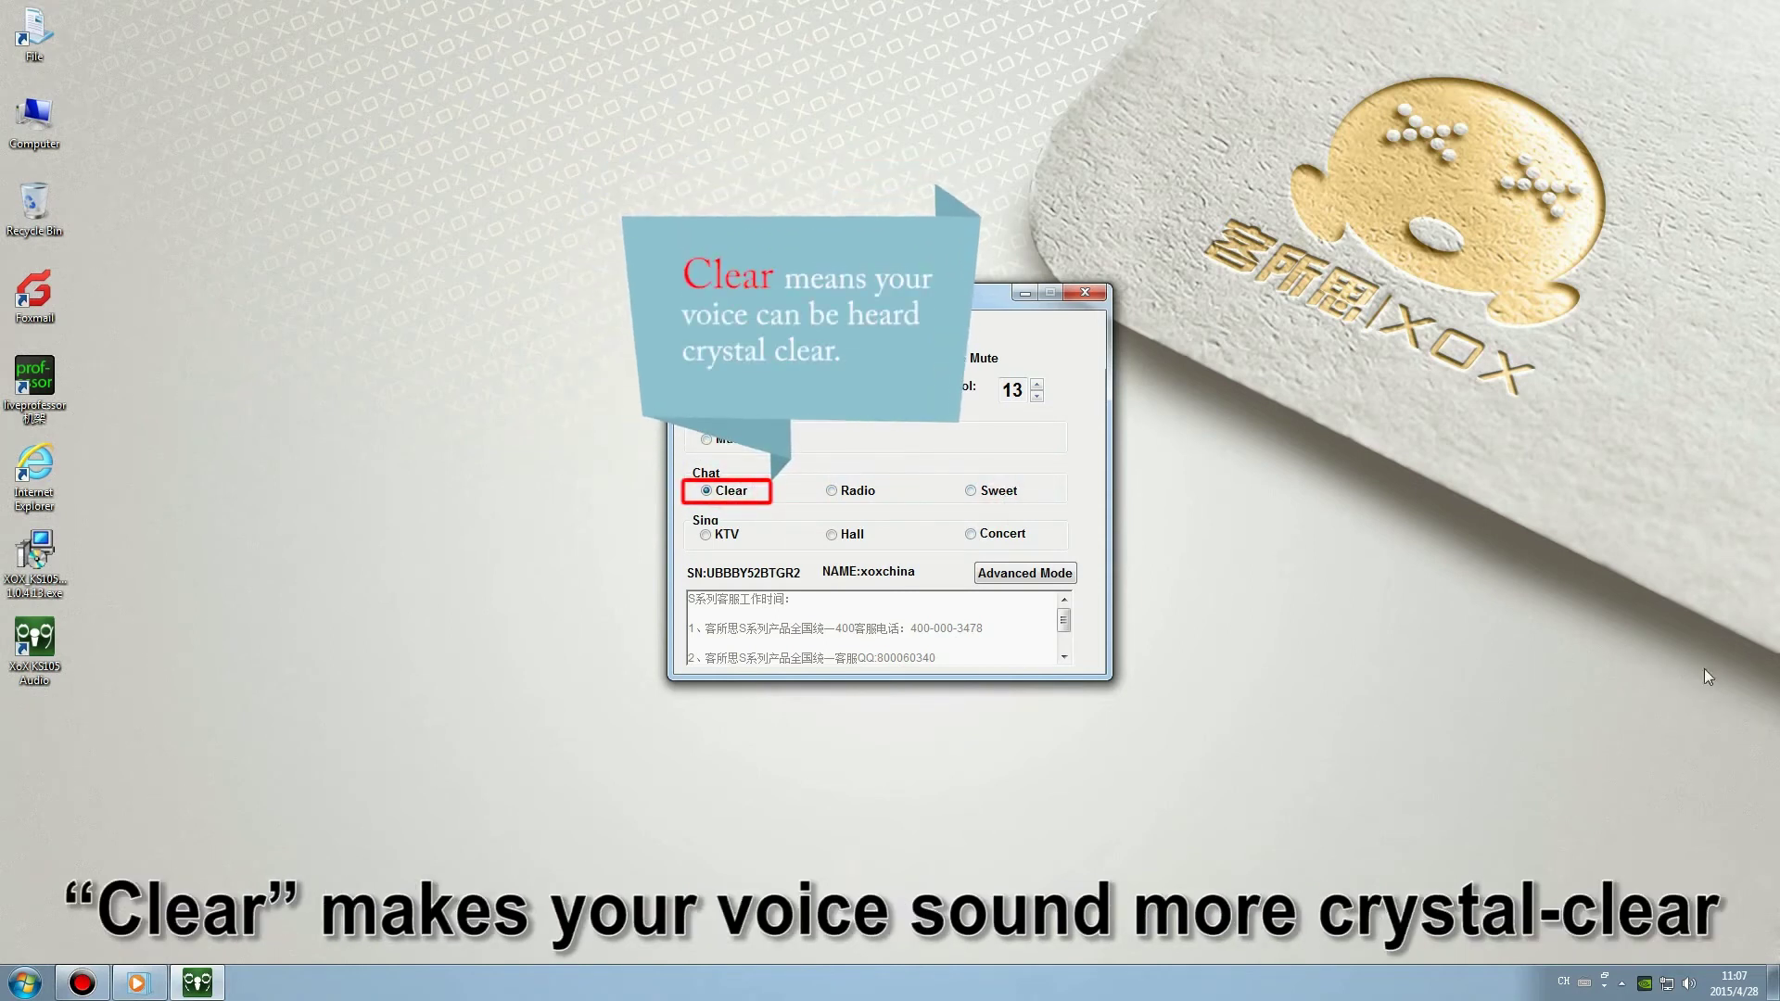
left_click(854, 492)
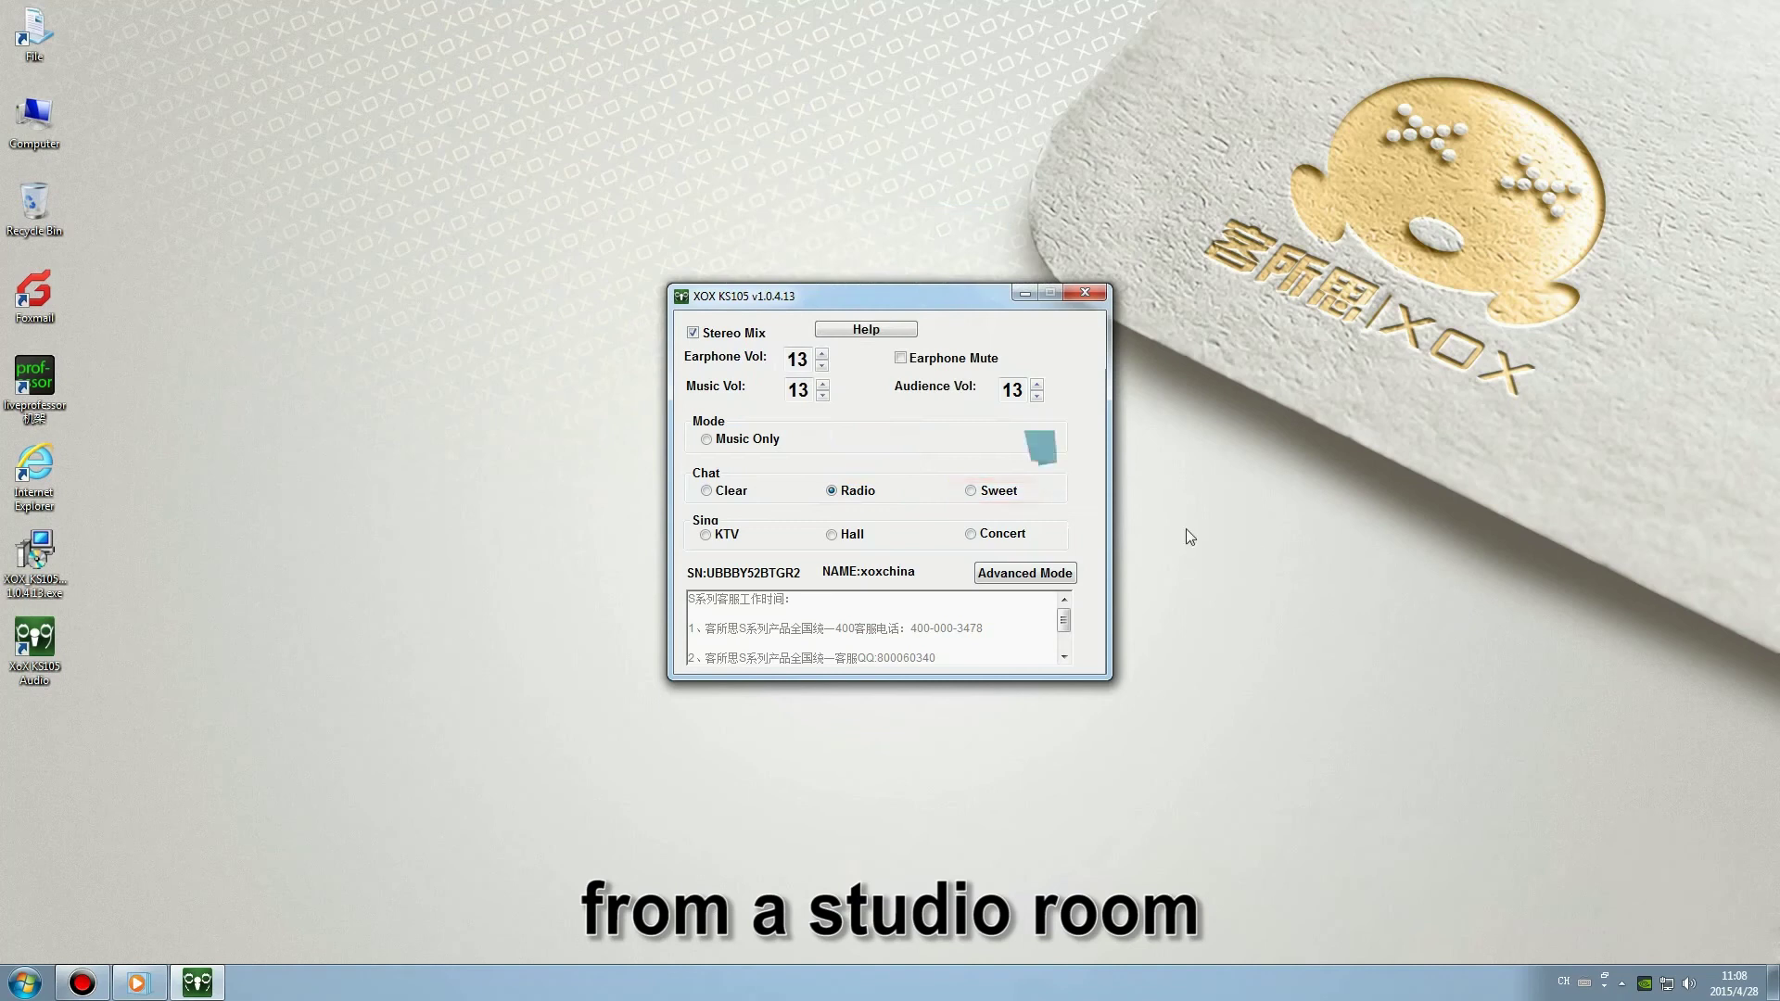
left_click(983, 490)
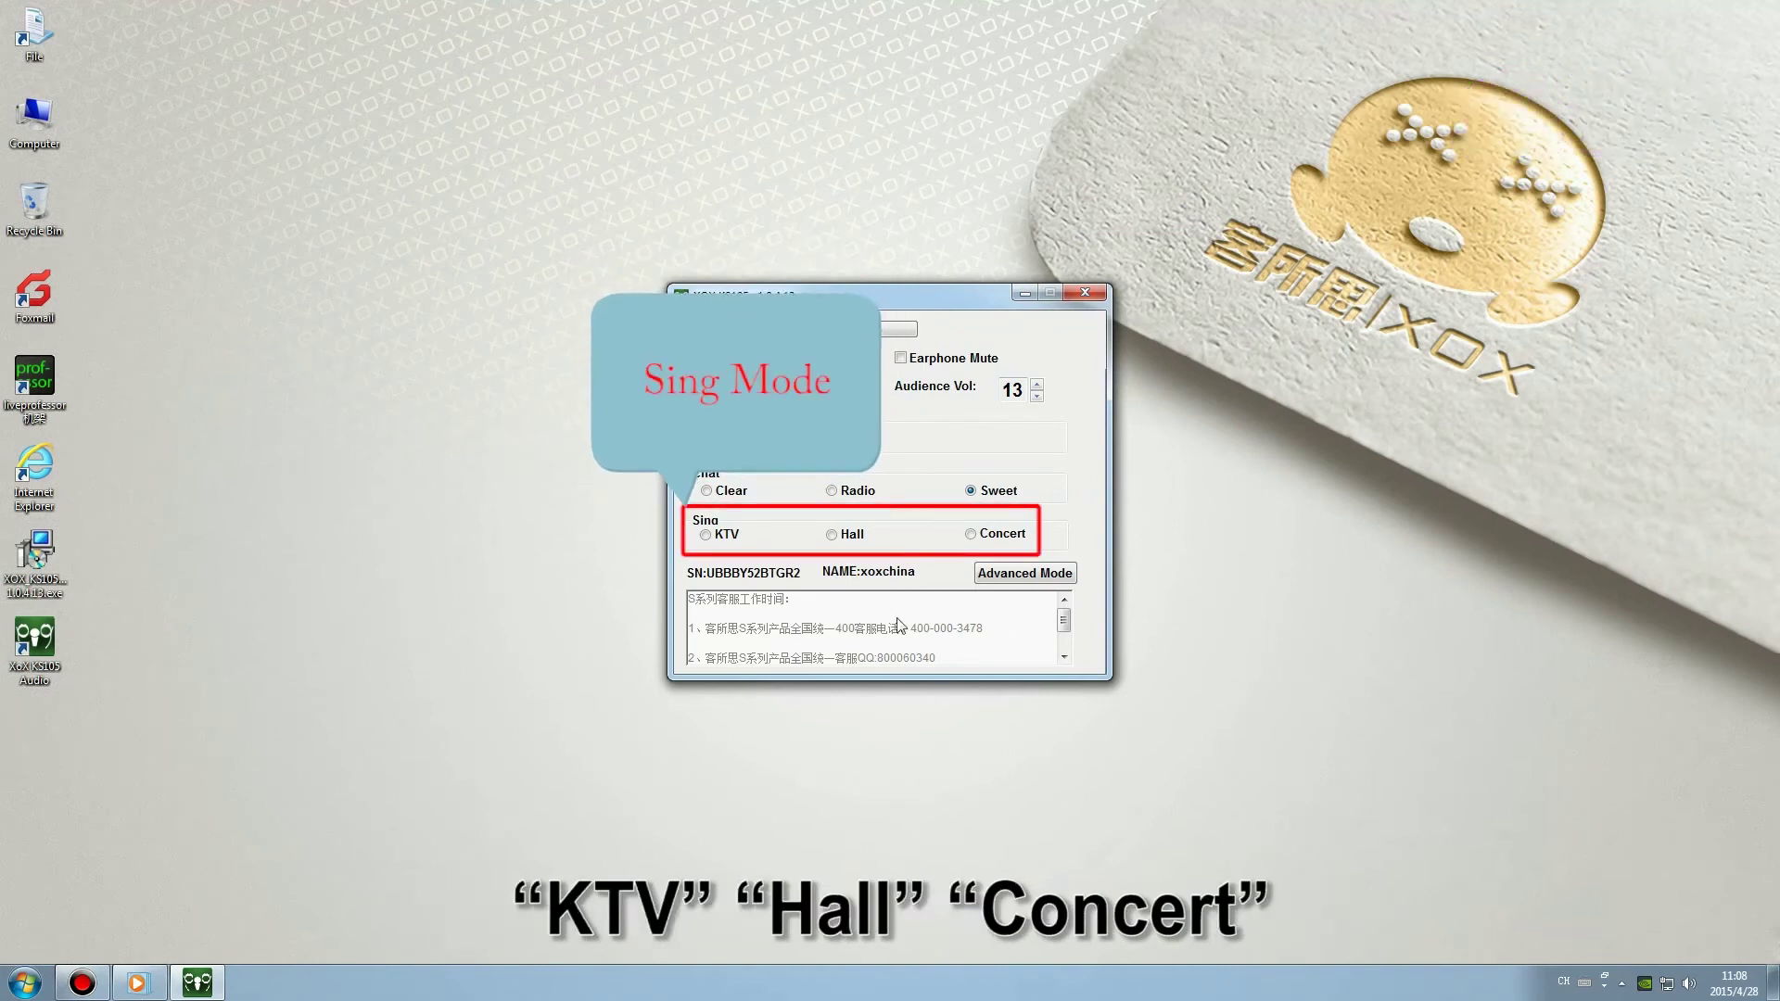
Cycle the Sing reverb through KTV, Hall and Concert, ending on Concert.
left_click(727, 536)
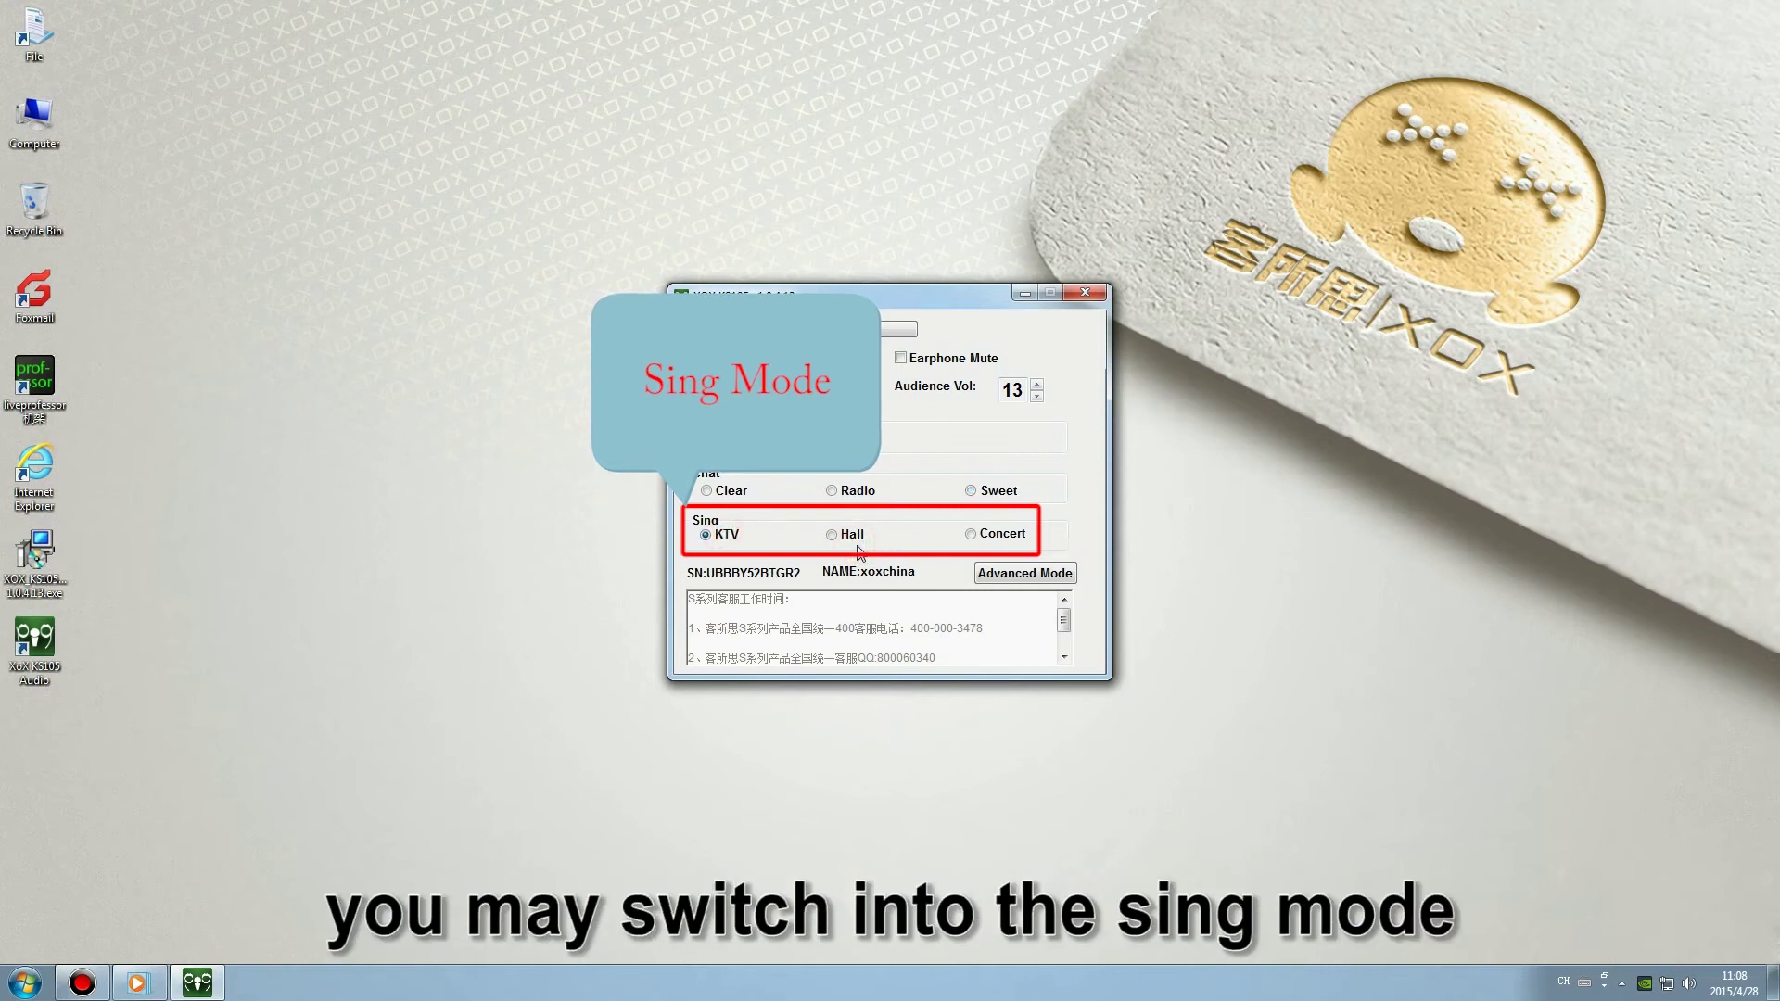
left_click(856, 538)
left_click(983, 534)
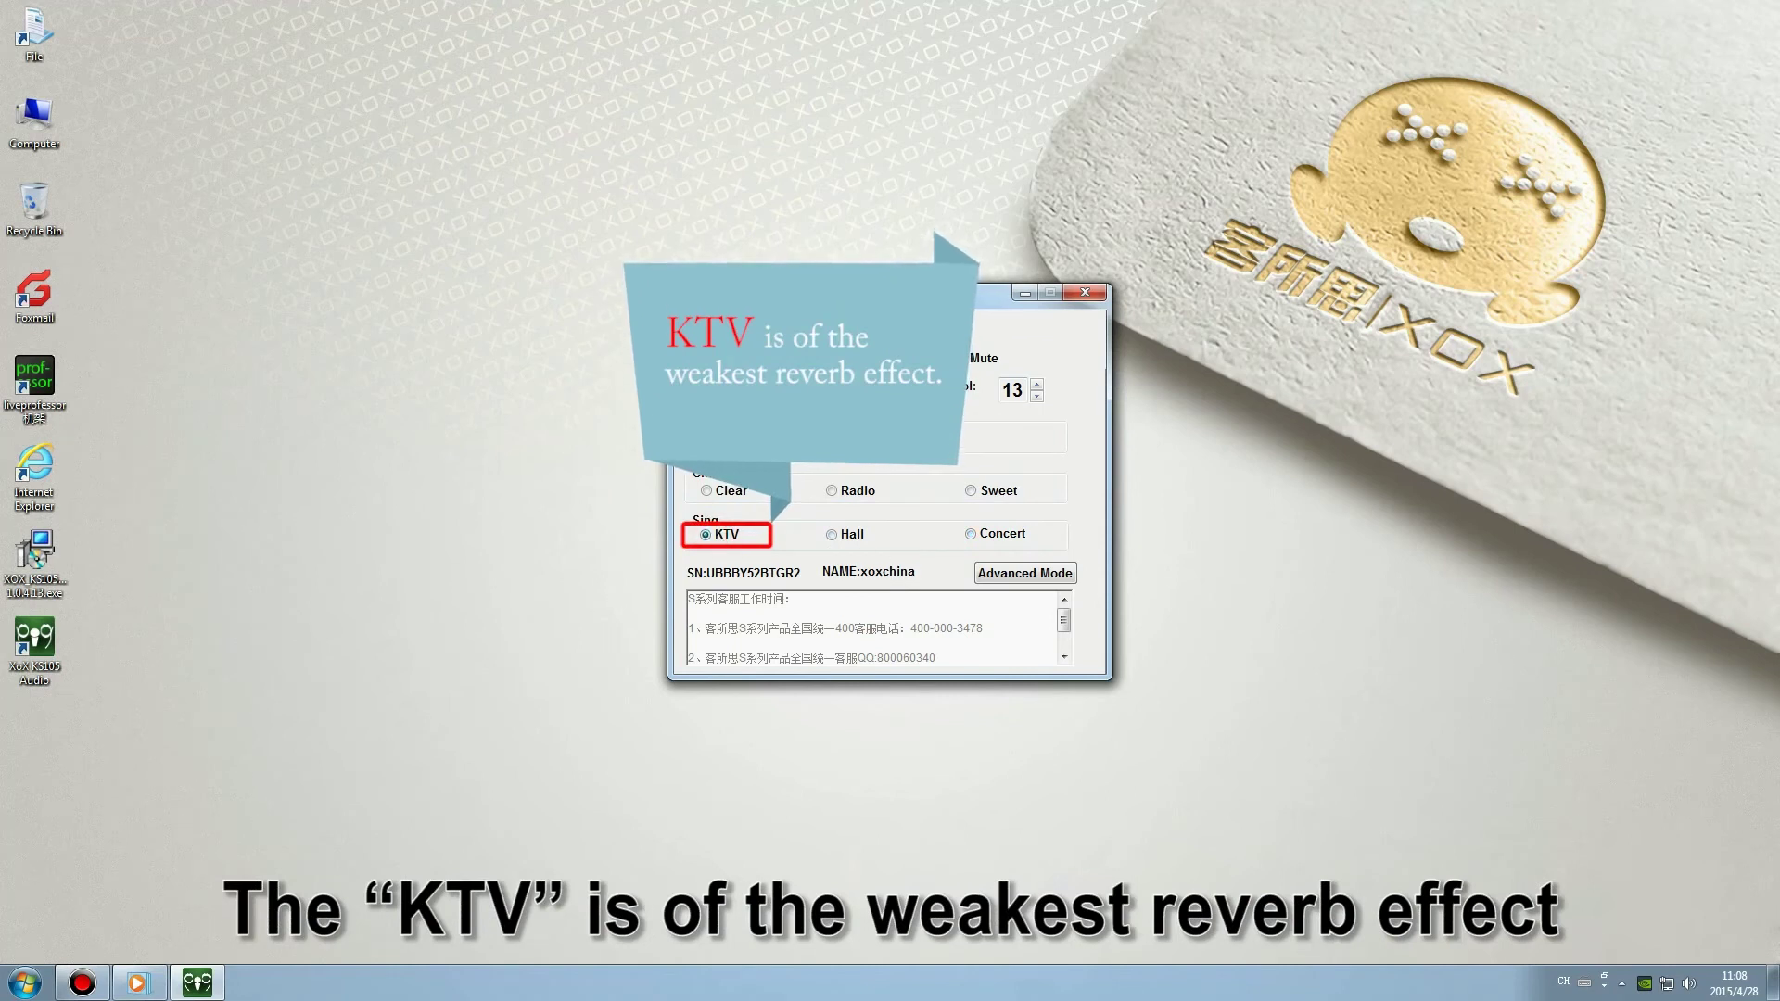
left_click(847, 538)
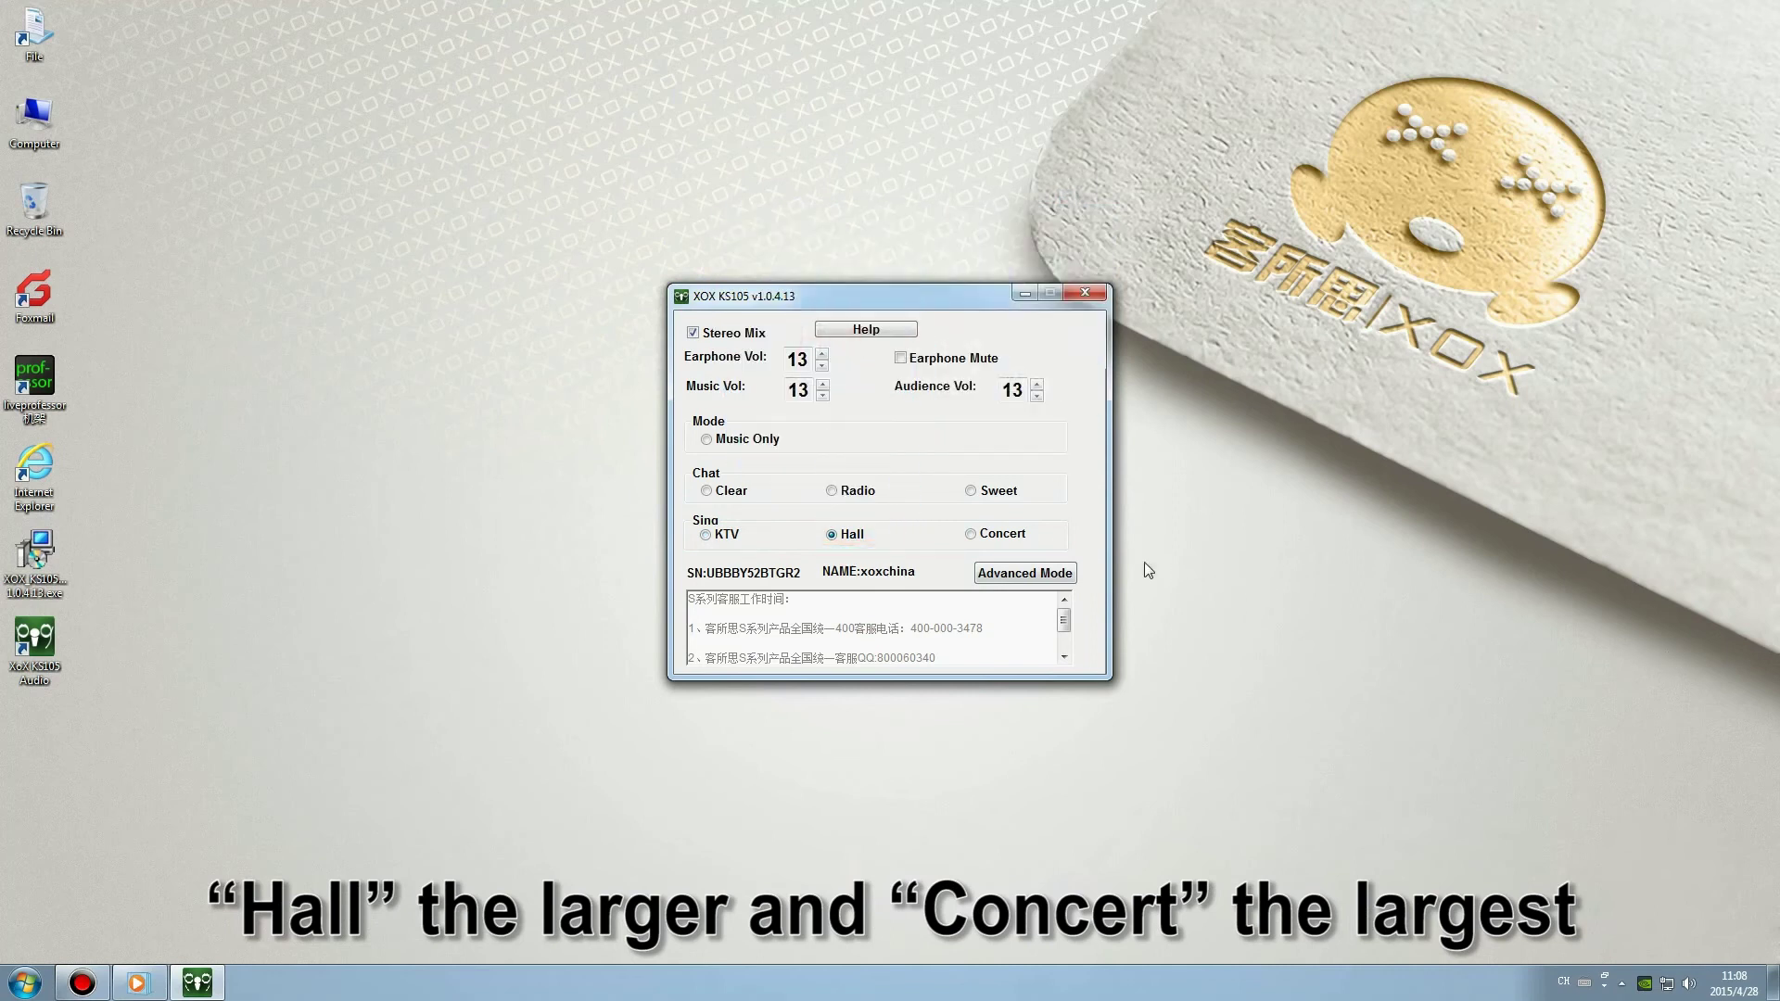
left_click(970, 534)
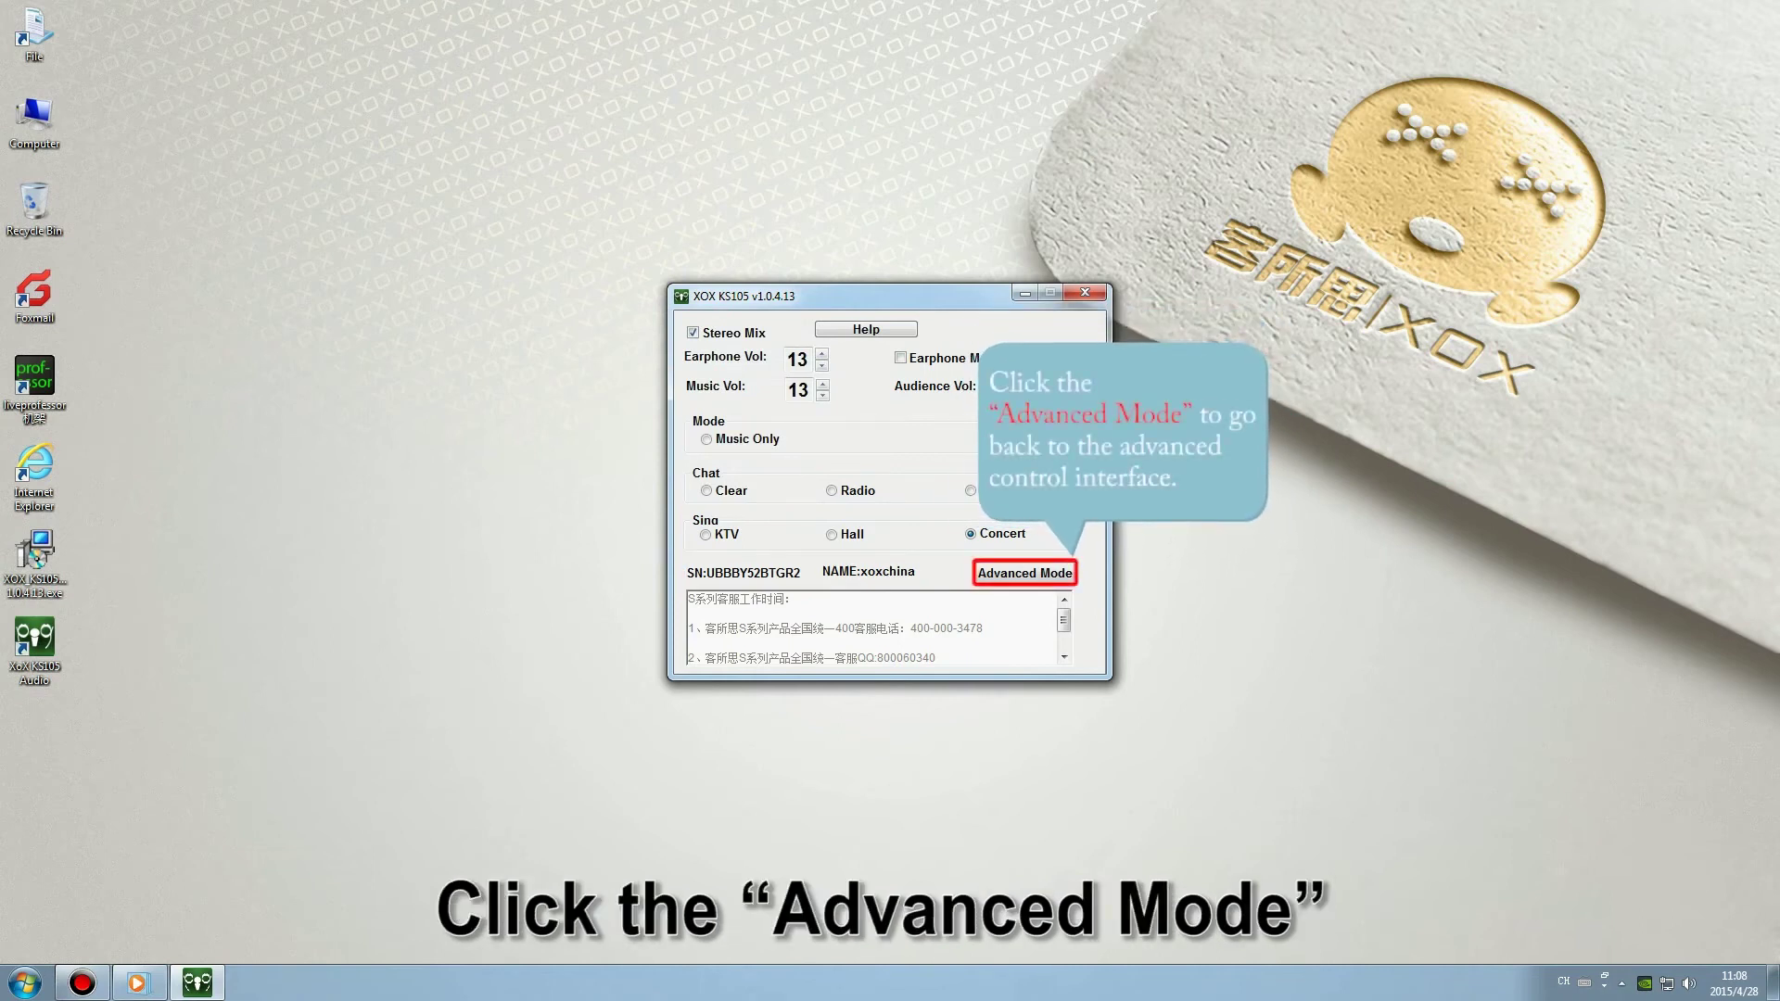
Switch to Advanced Mode, showing Sing mode, FX Type 13, FX Vol 7 and All Mics Open.
left_click(1039, 573)
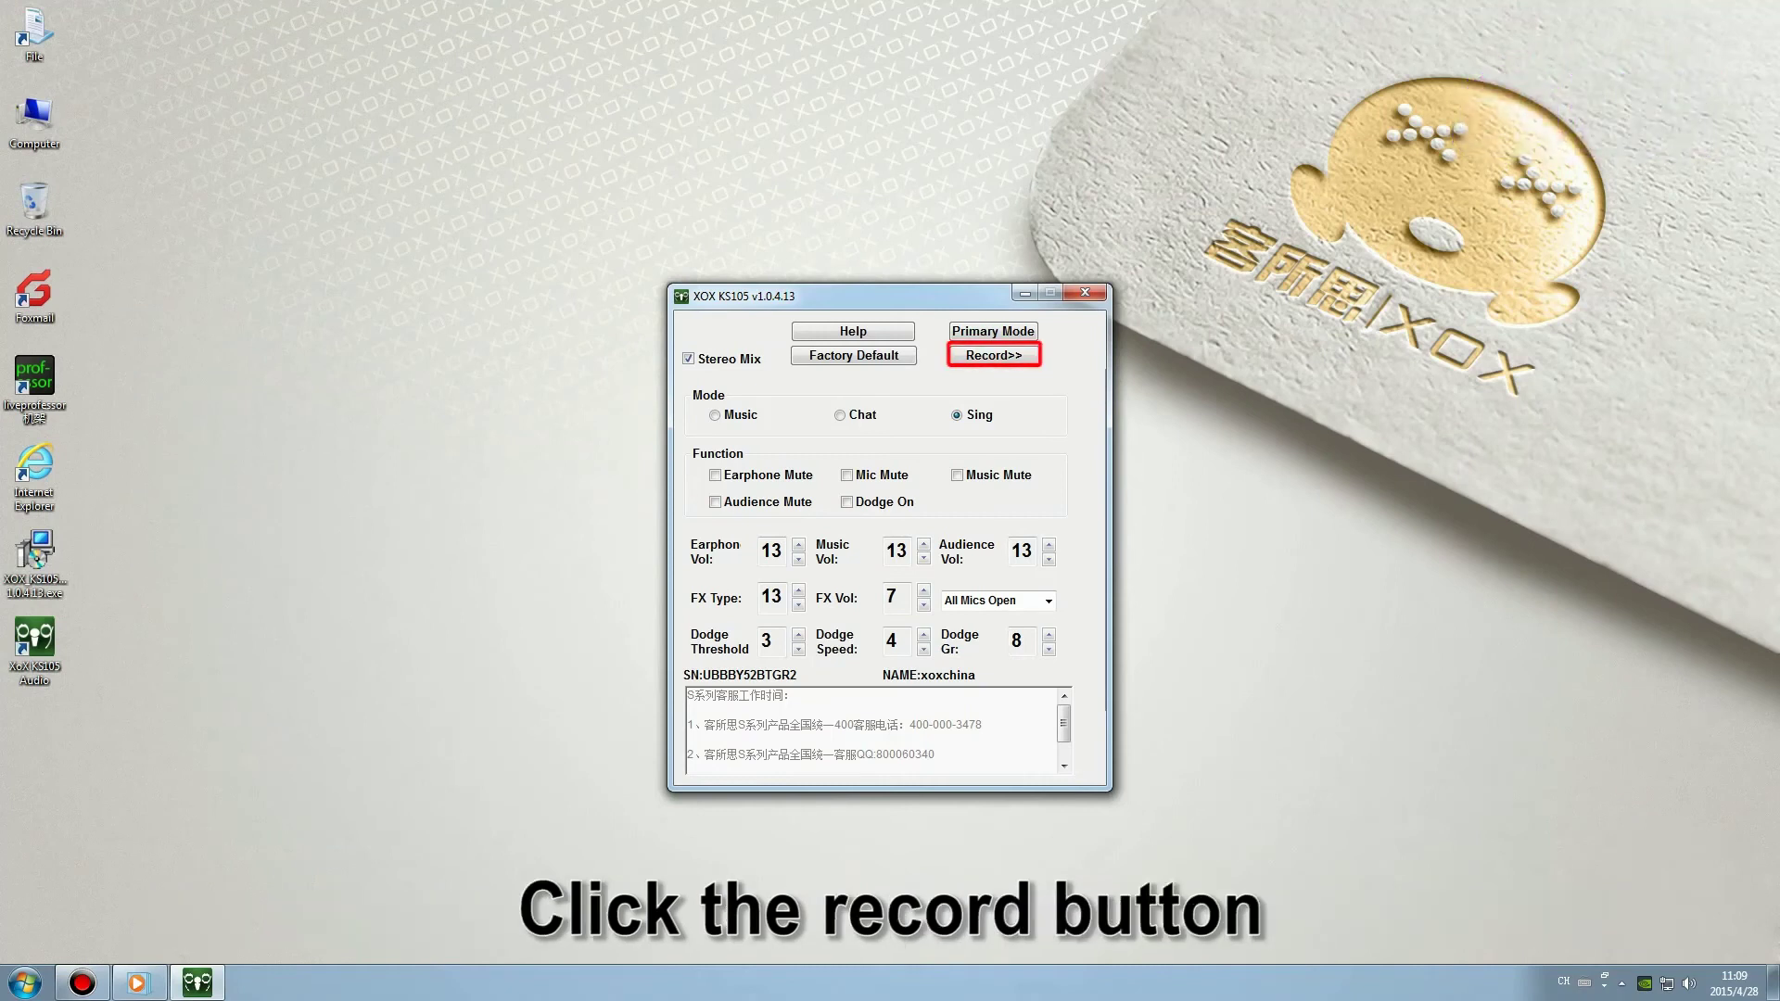
Expand the recording panel, then switch the card to Music mode and back to Sing mode.
left_click(999, 359)
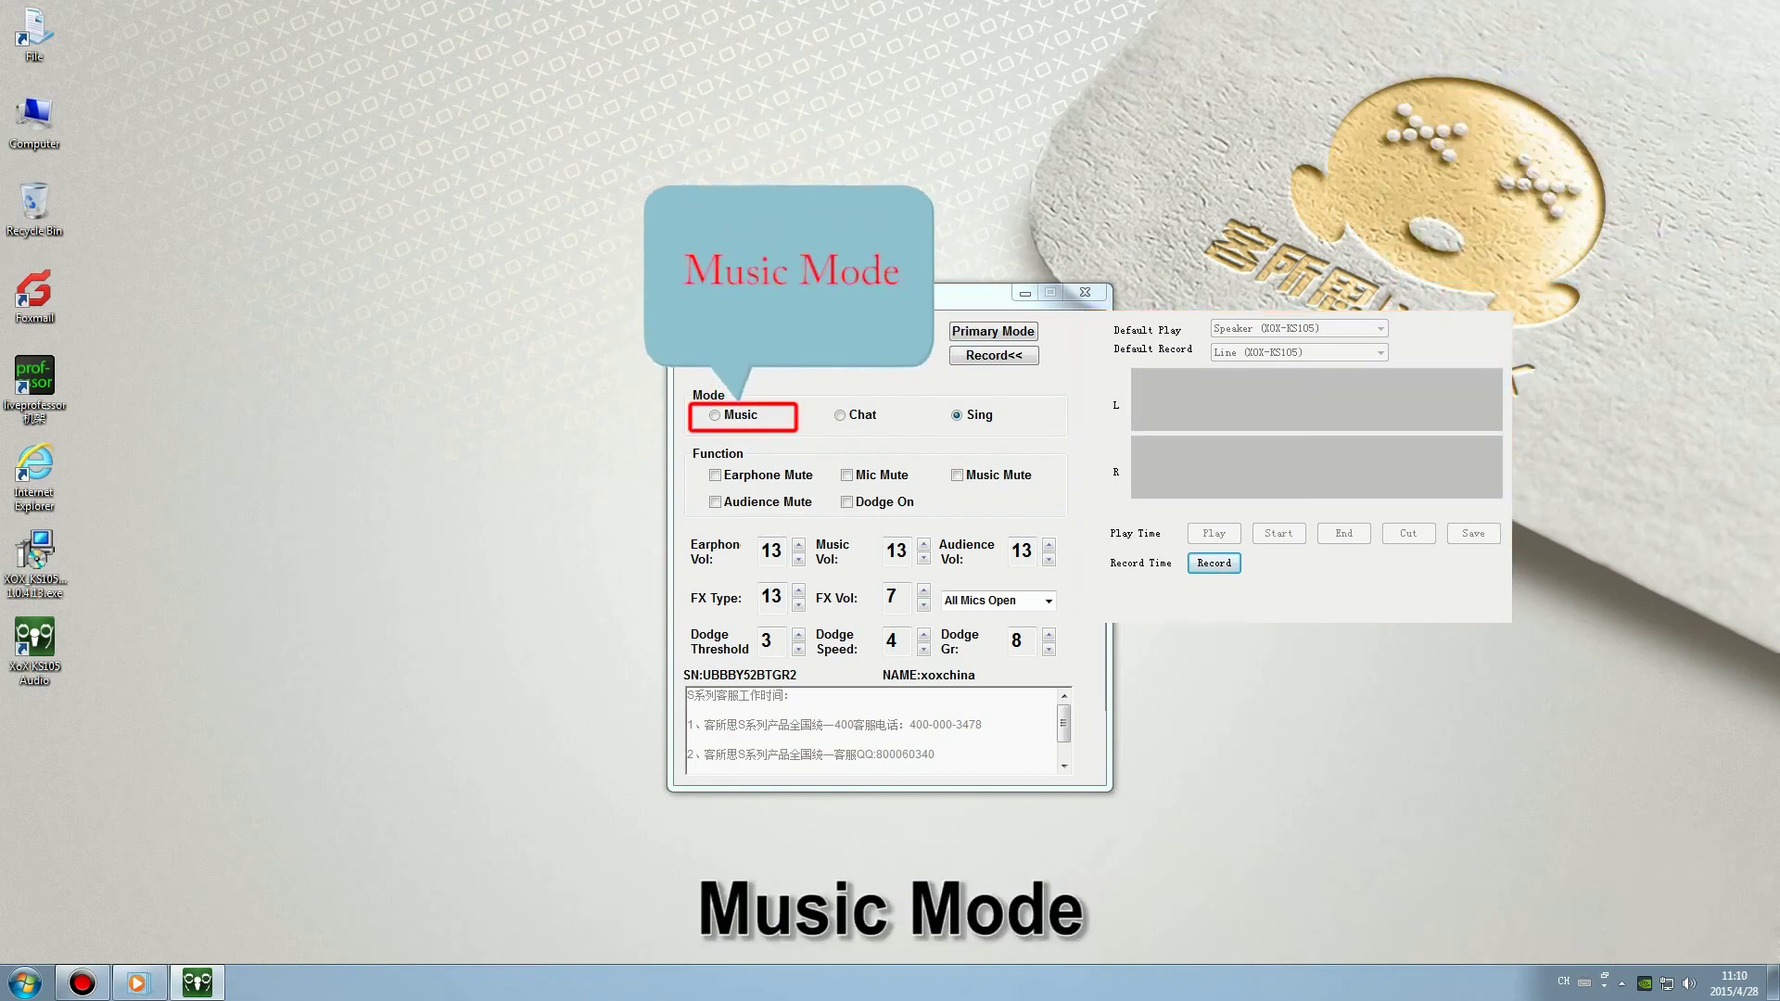
left_click(728, 420)
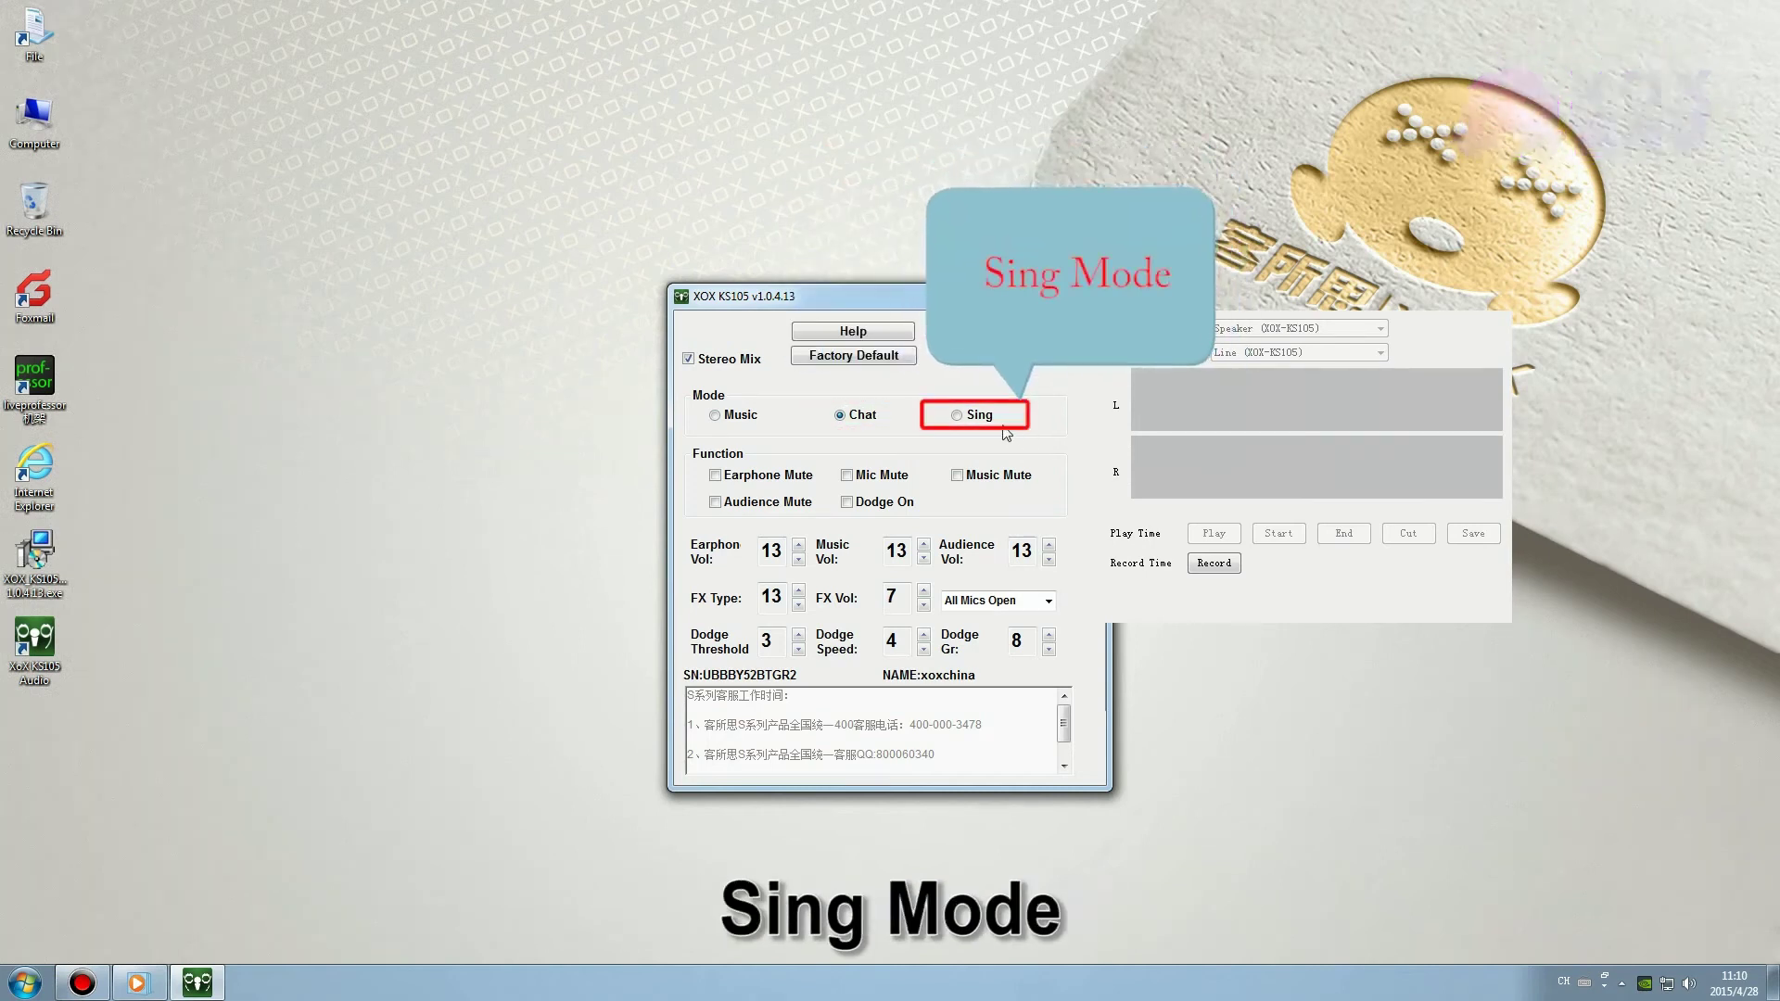
left_click(969, 415)
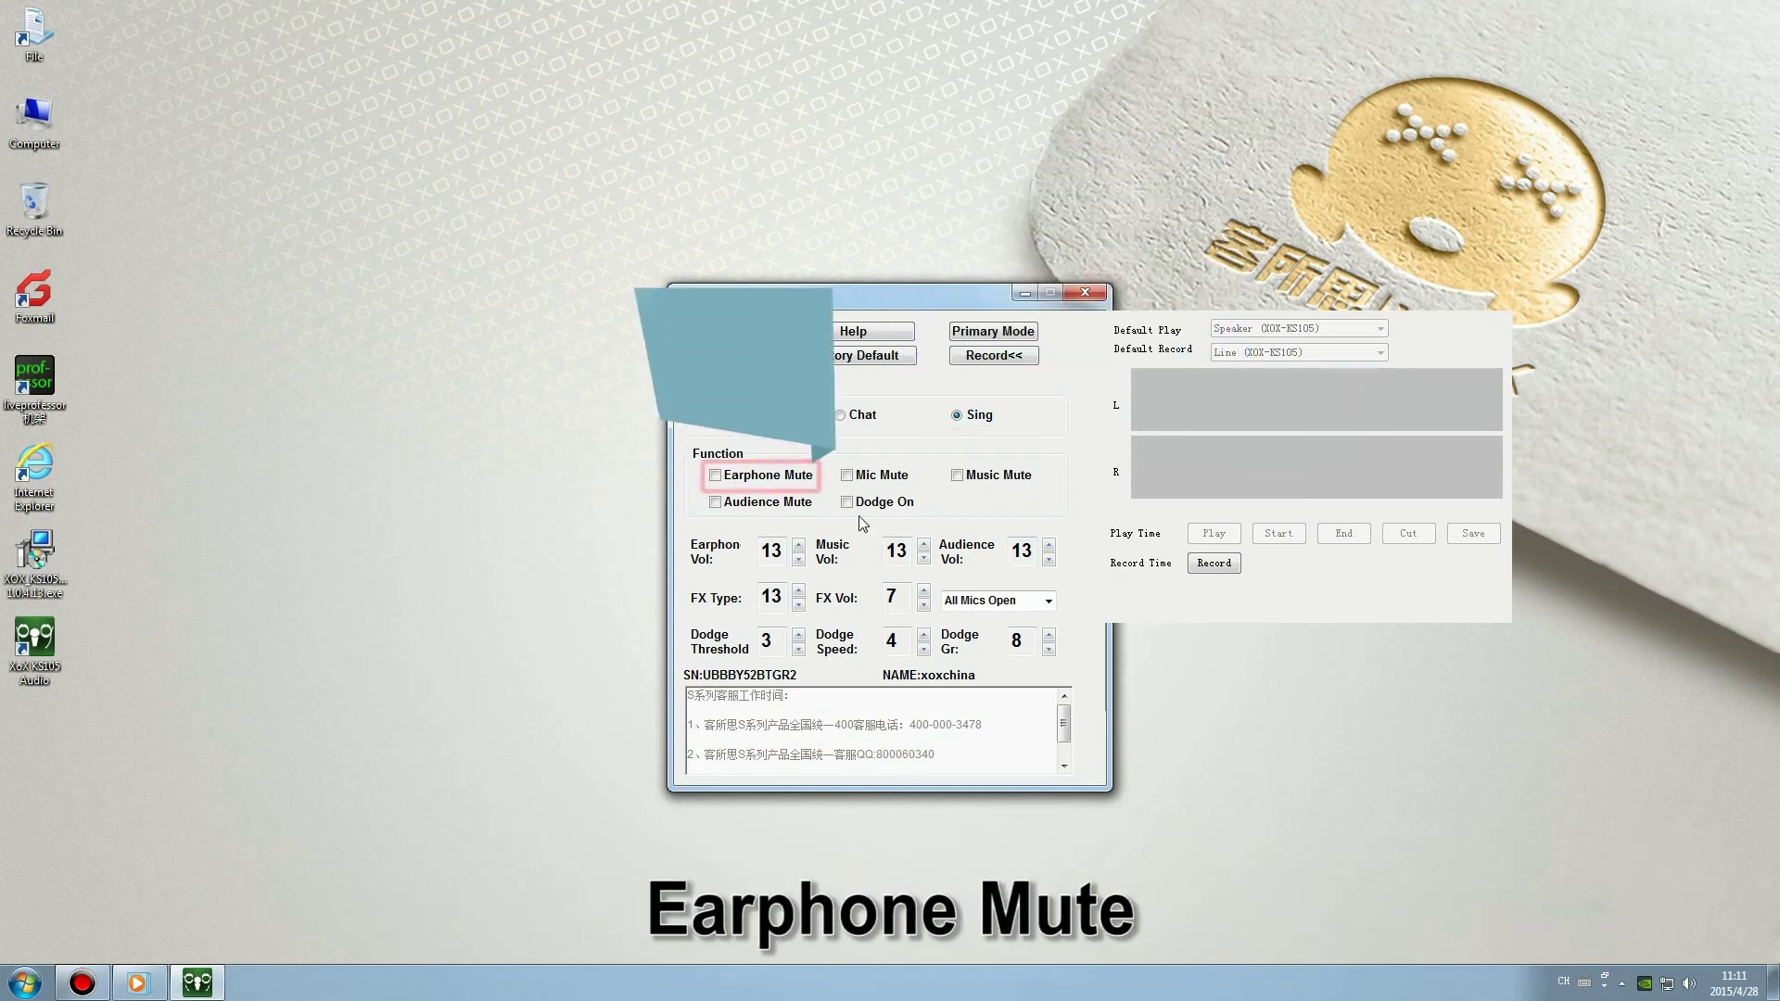
left_click(774, 479)
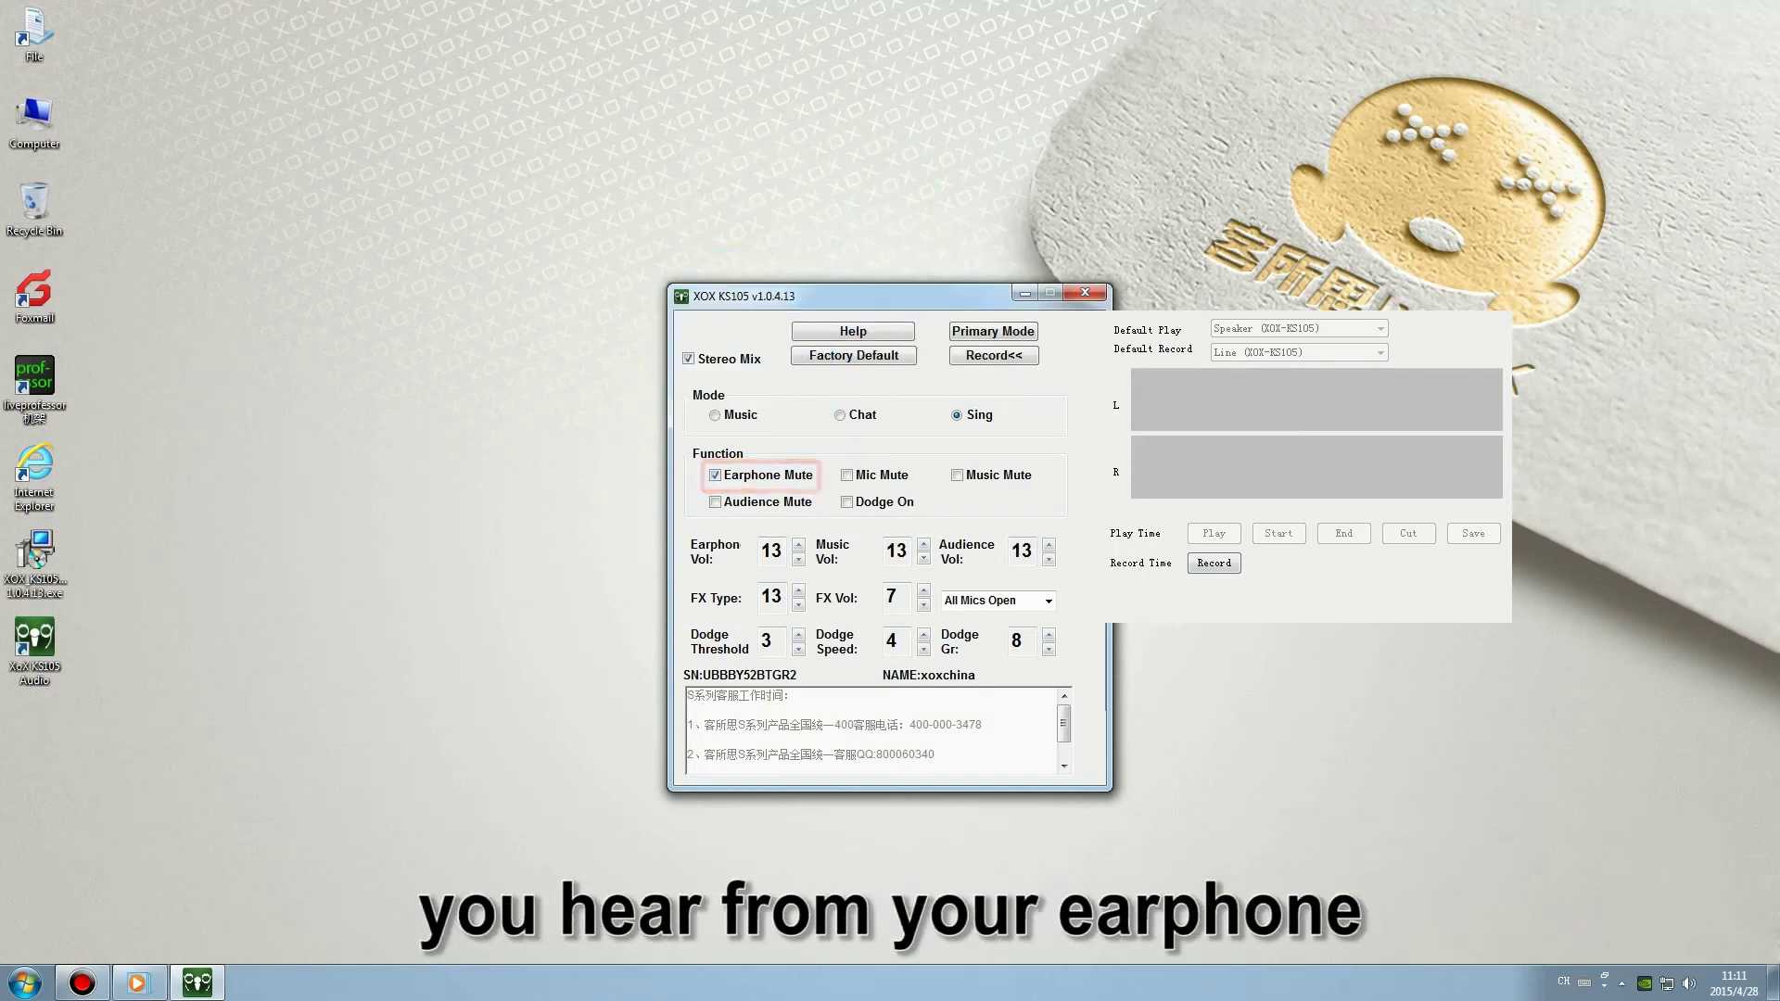
left_click(876, 475)
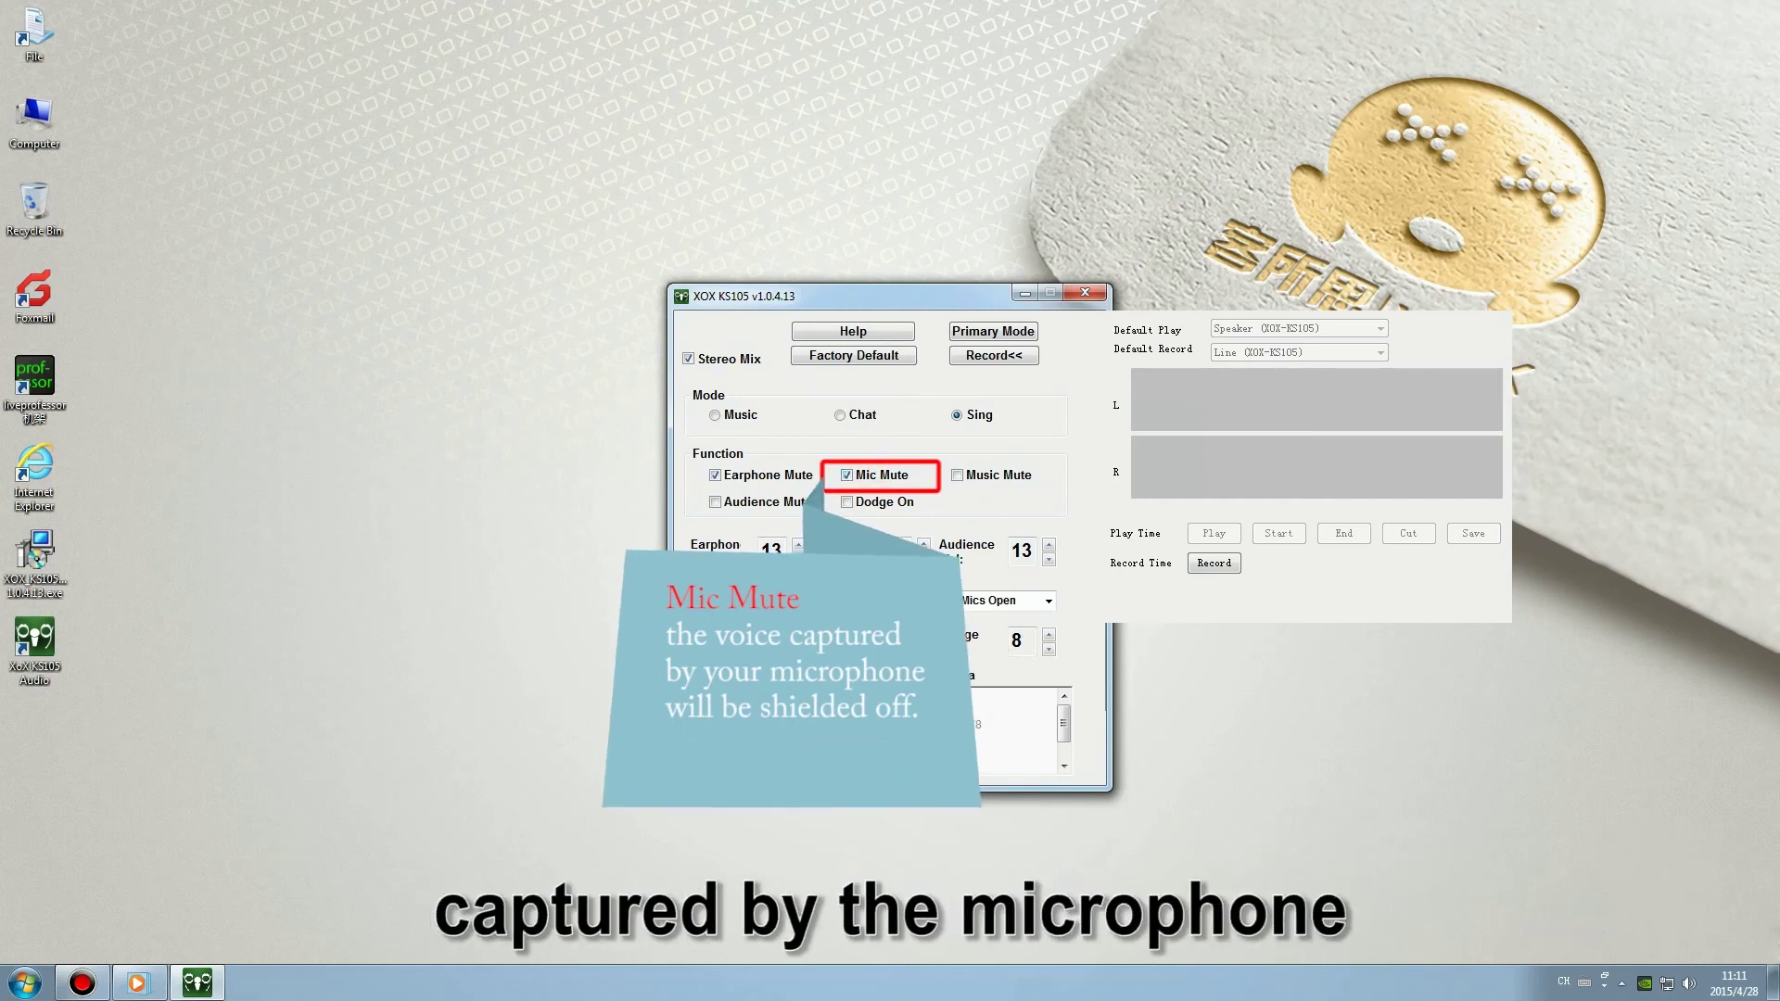
left_click(1008, 474)
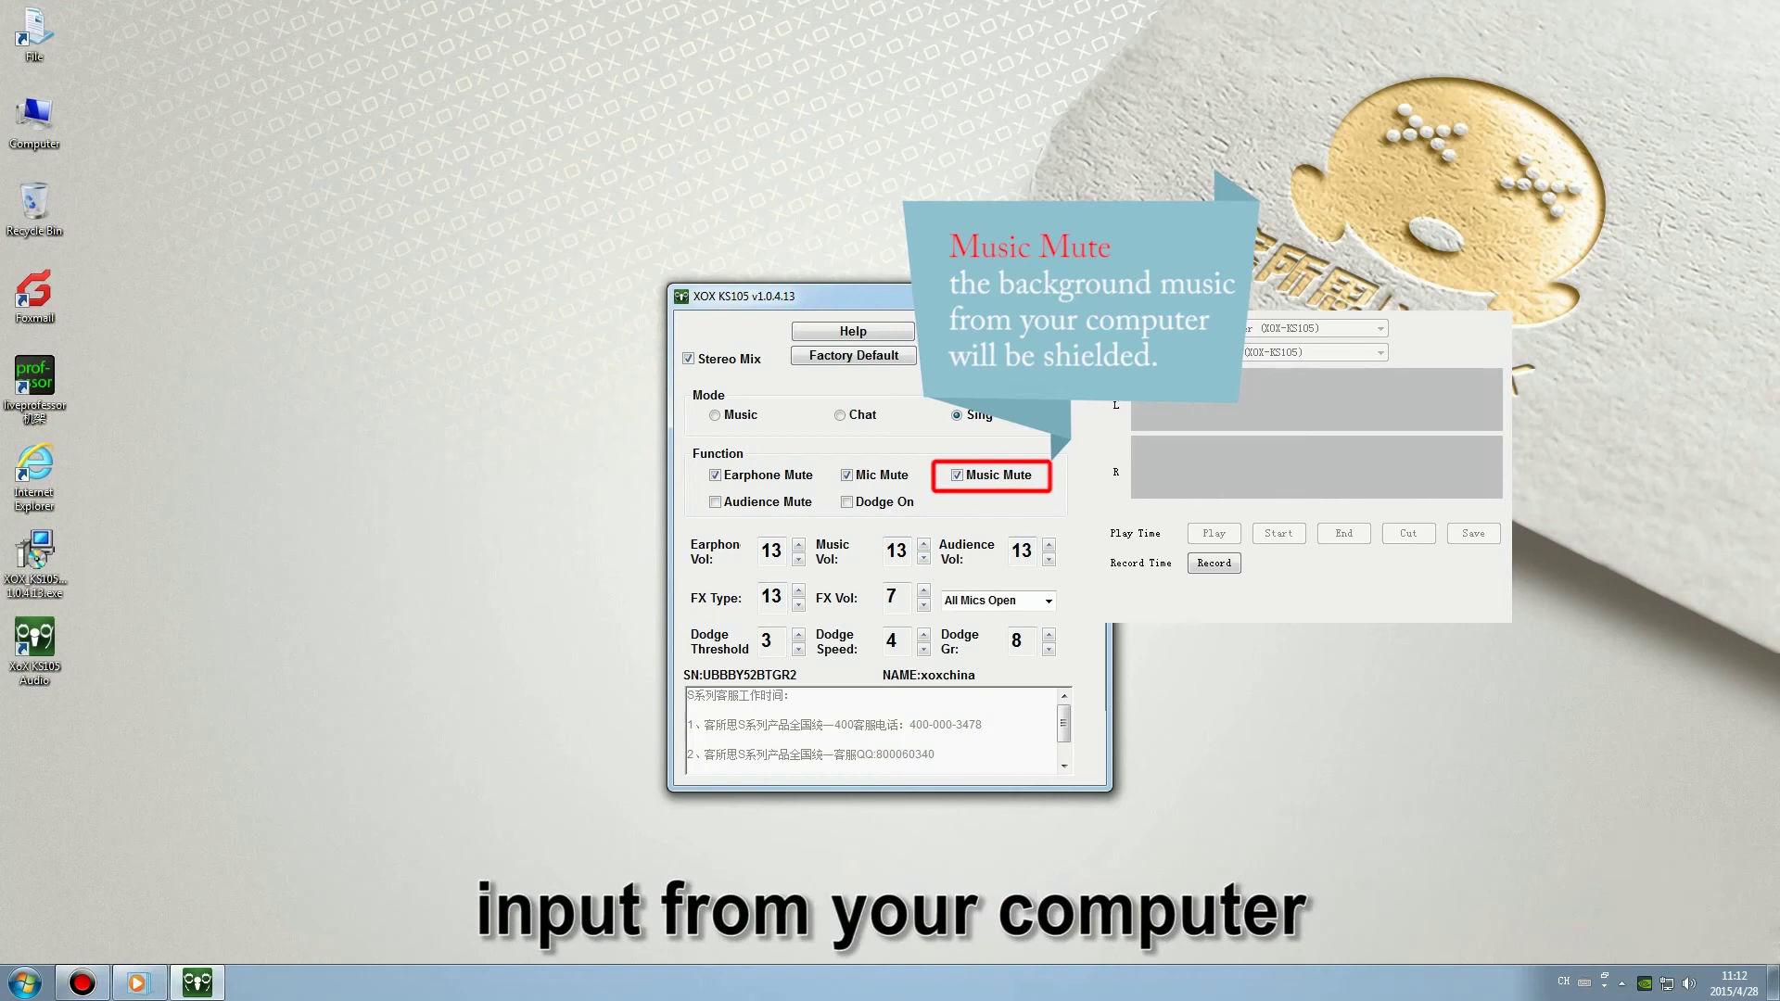
left_click(716, 502)
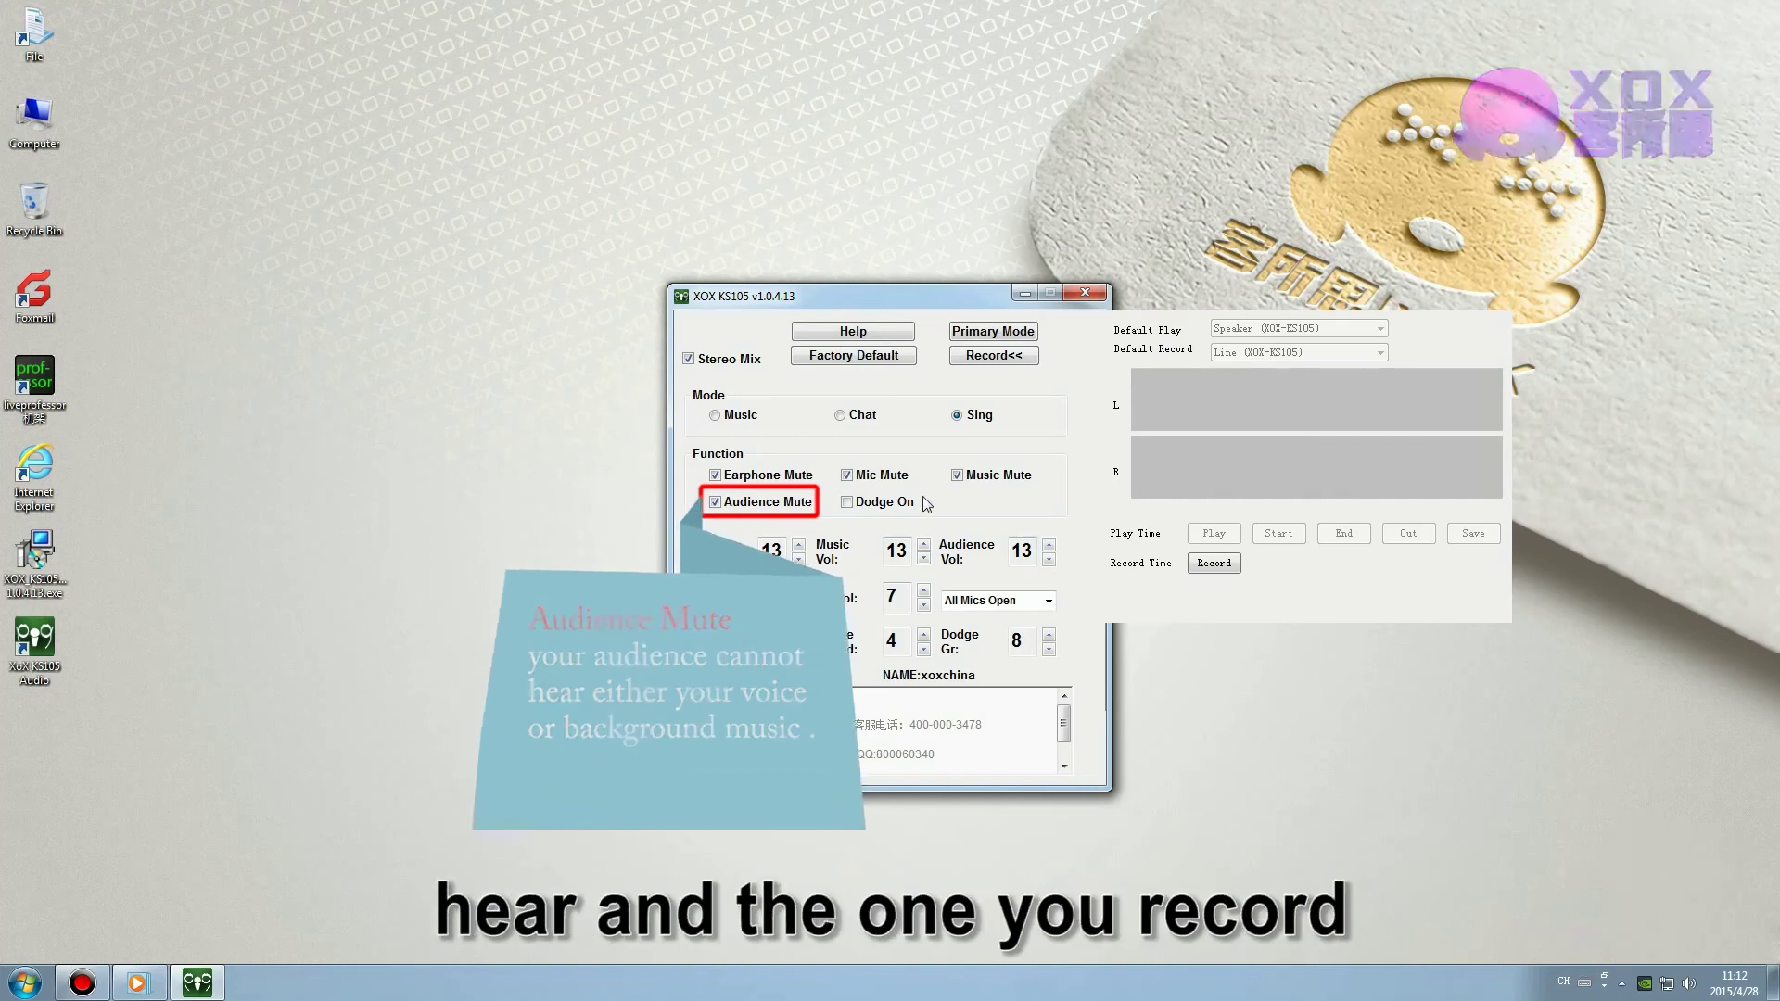
left_click(876, 505)
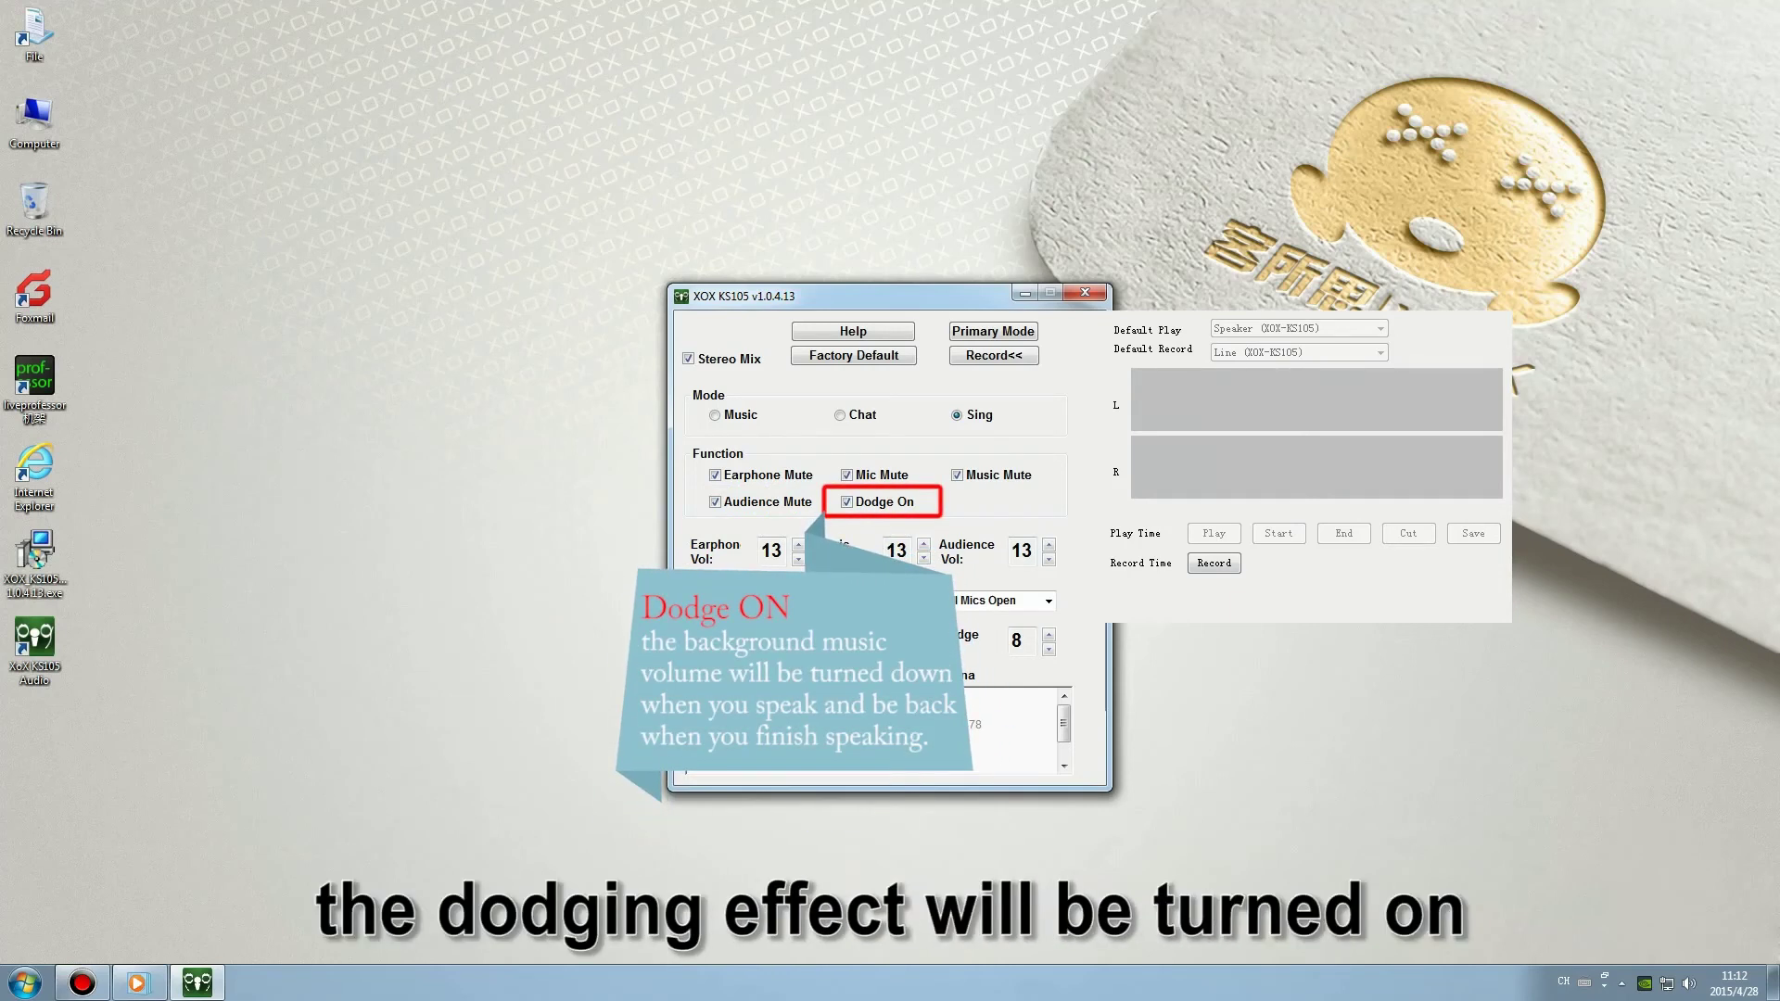
left_click(737, 489)
left_click(869, 503)
left_click(872, 479)
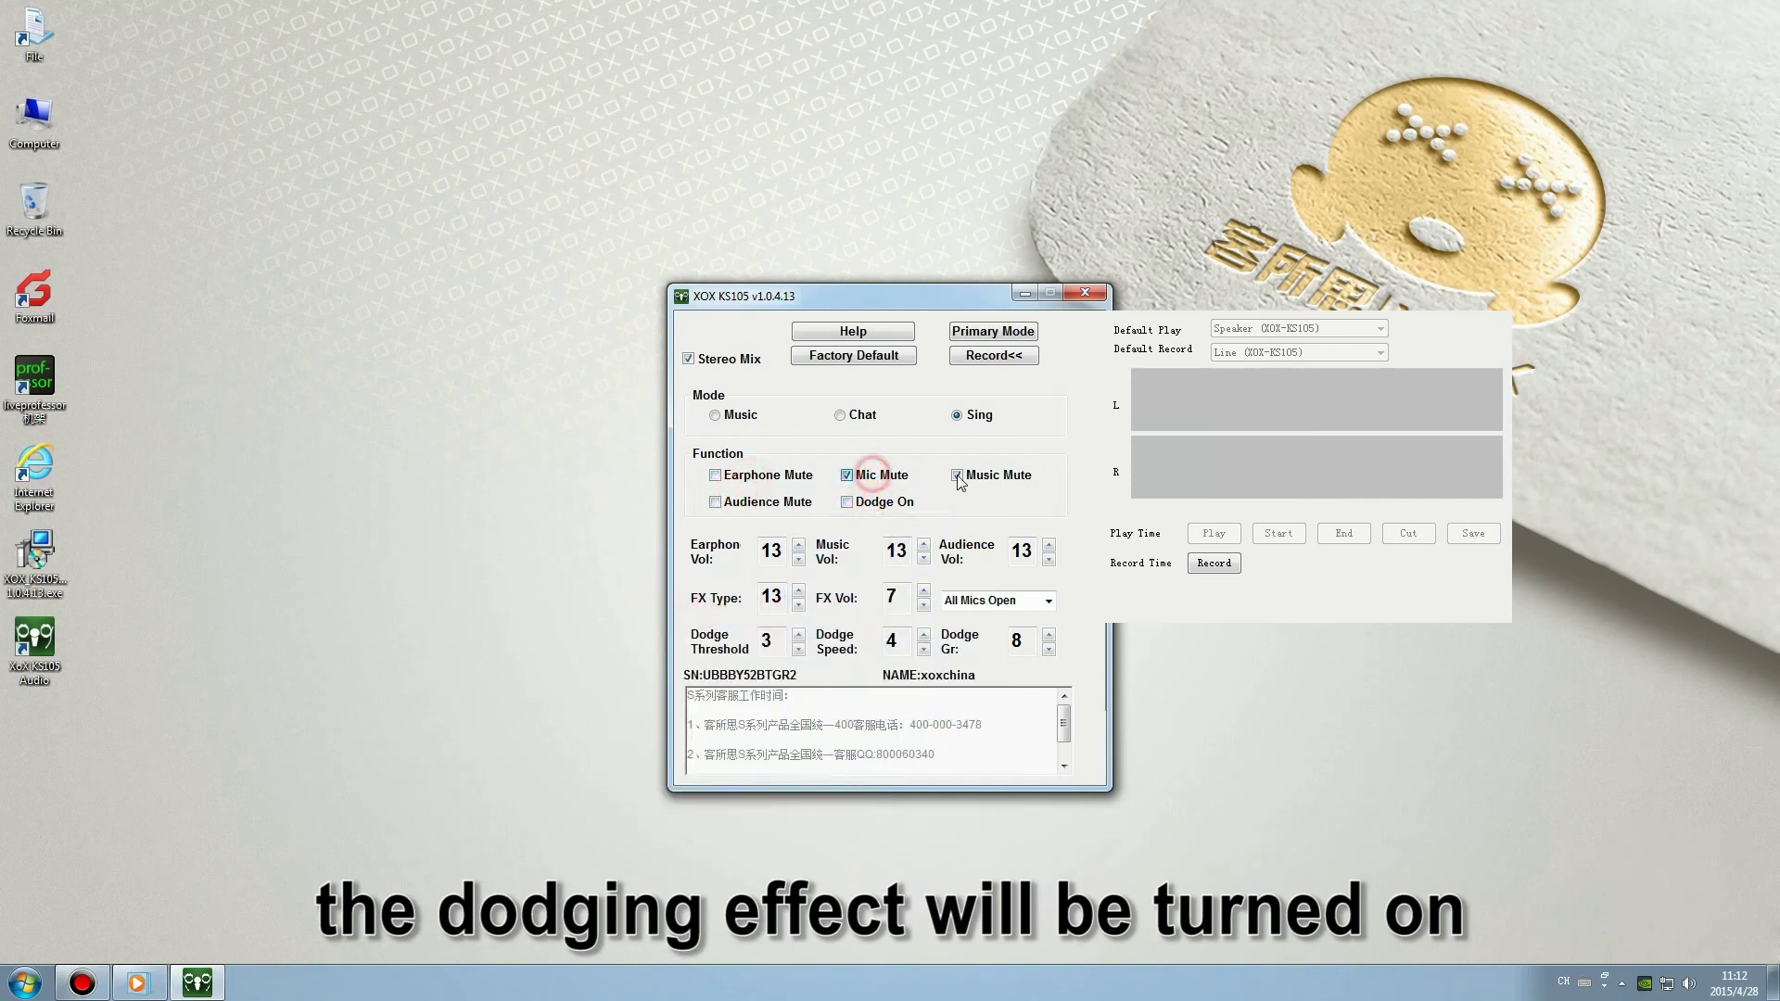
left_click(988, 476)
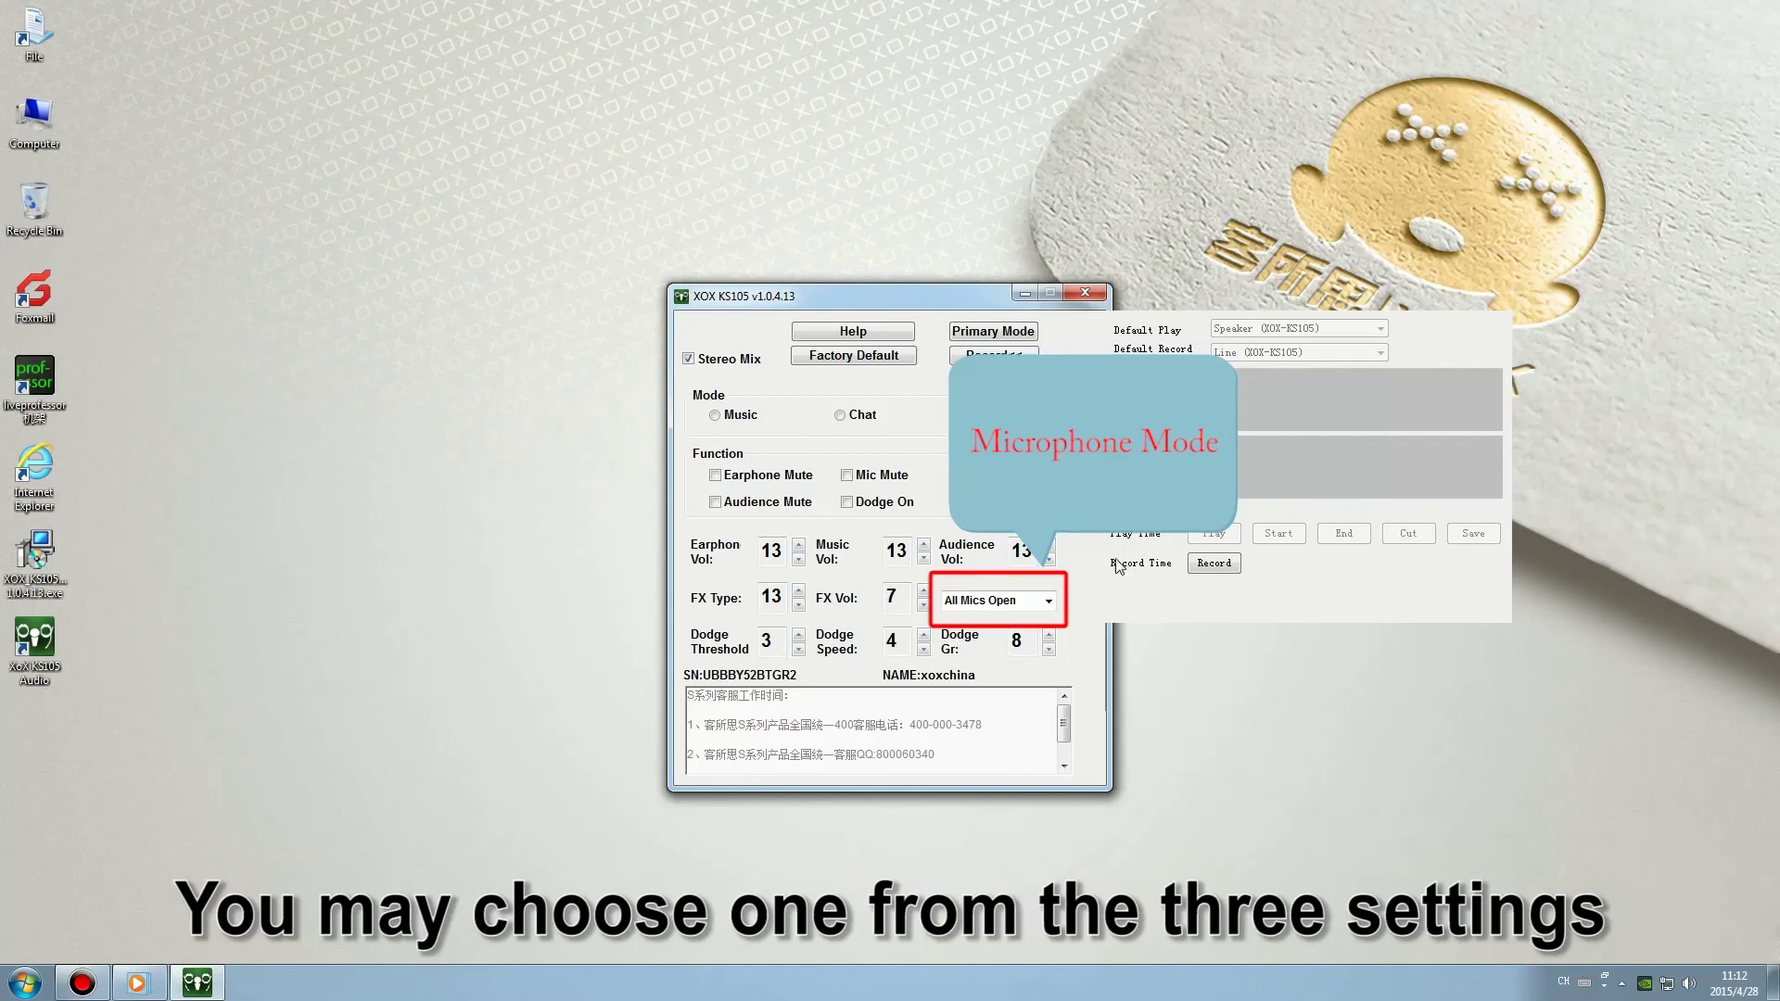
Show the microphone mode list: All Mics Open, Mic3 Open Only and Mic3 Record Dry.
left_click(1049, 600)
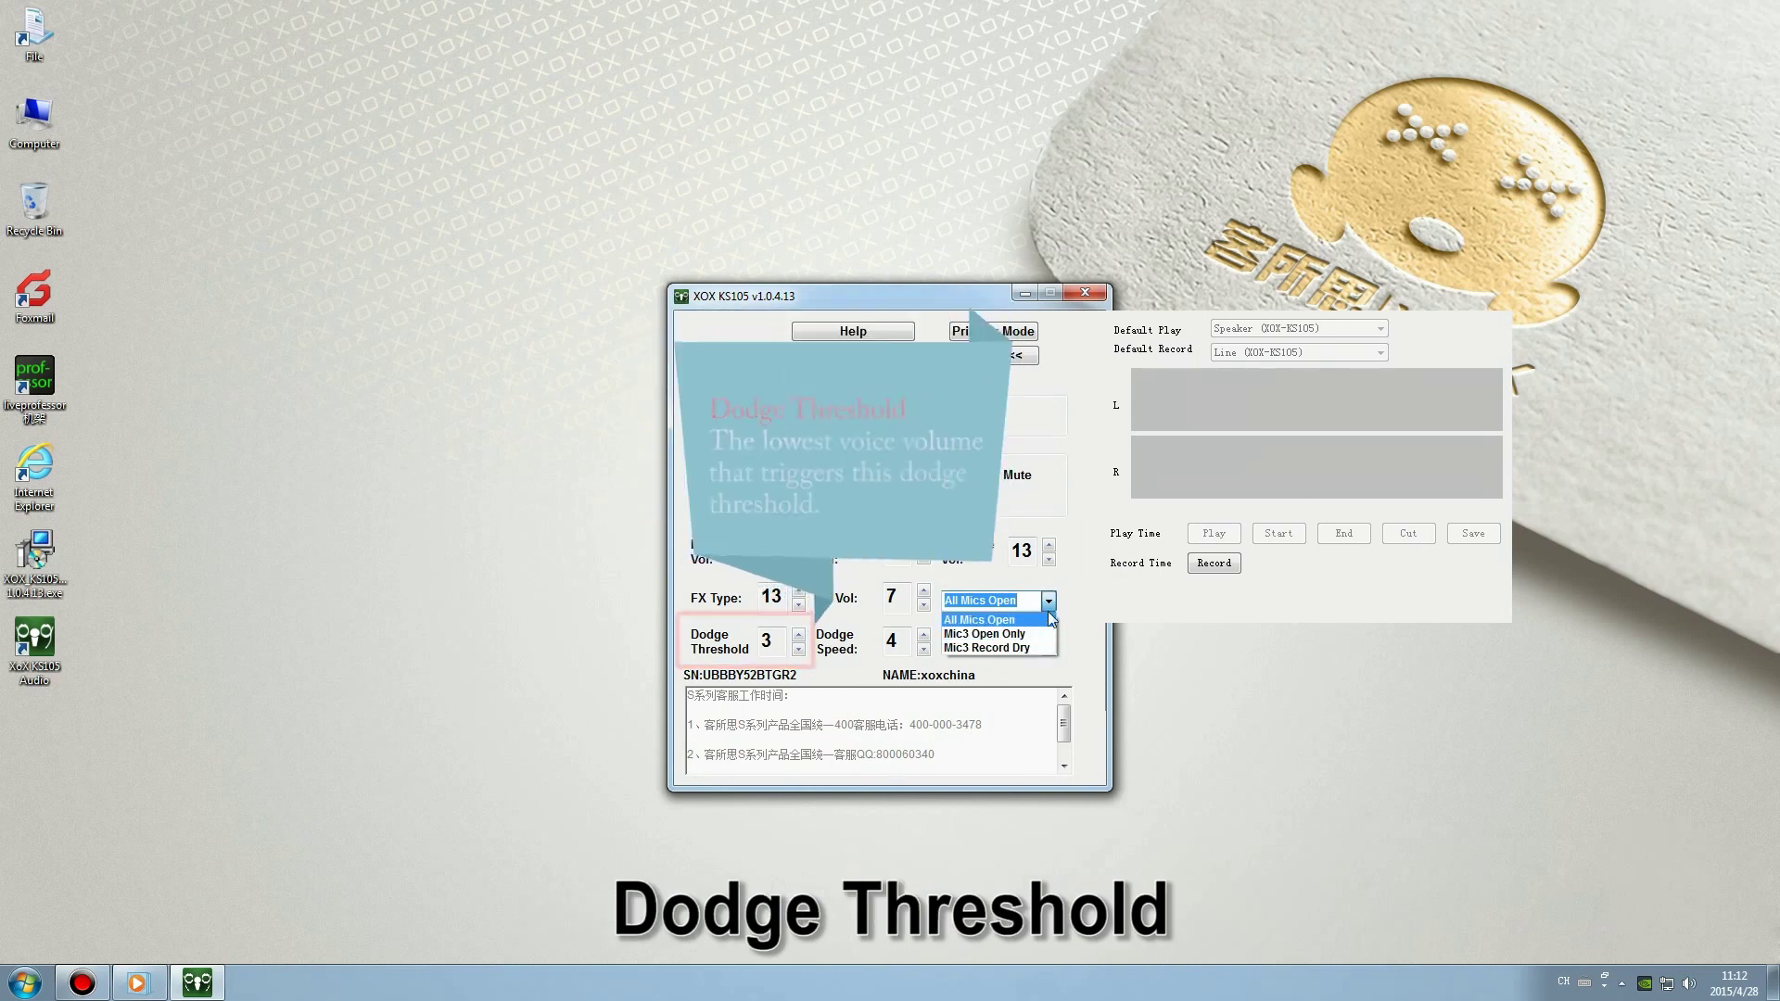
Reselect All Mics Open to close the list, with Dodge Threshold 3, Speed 4 and Gr 8.
left_click(1048, 603)
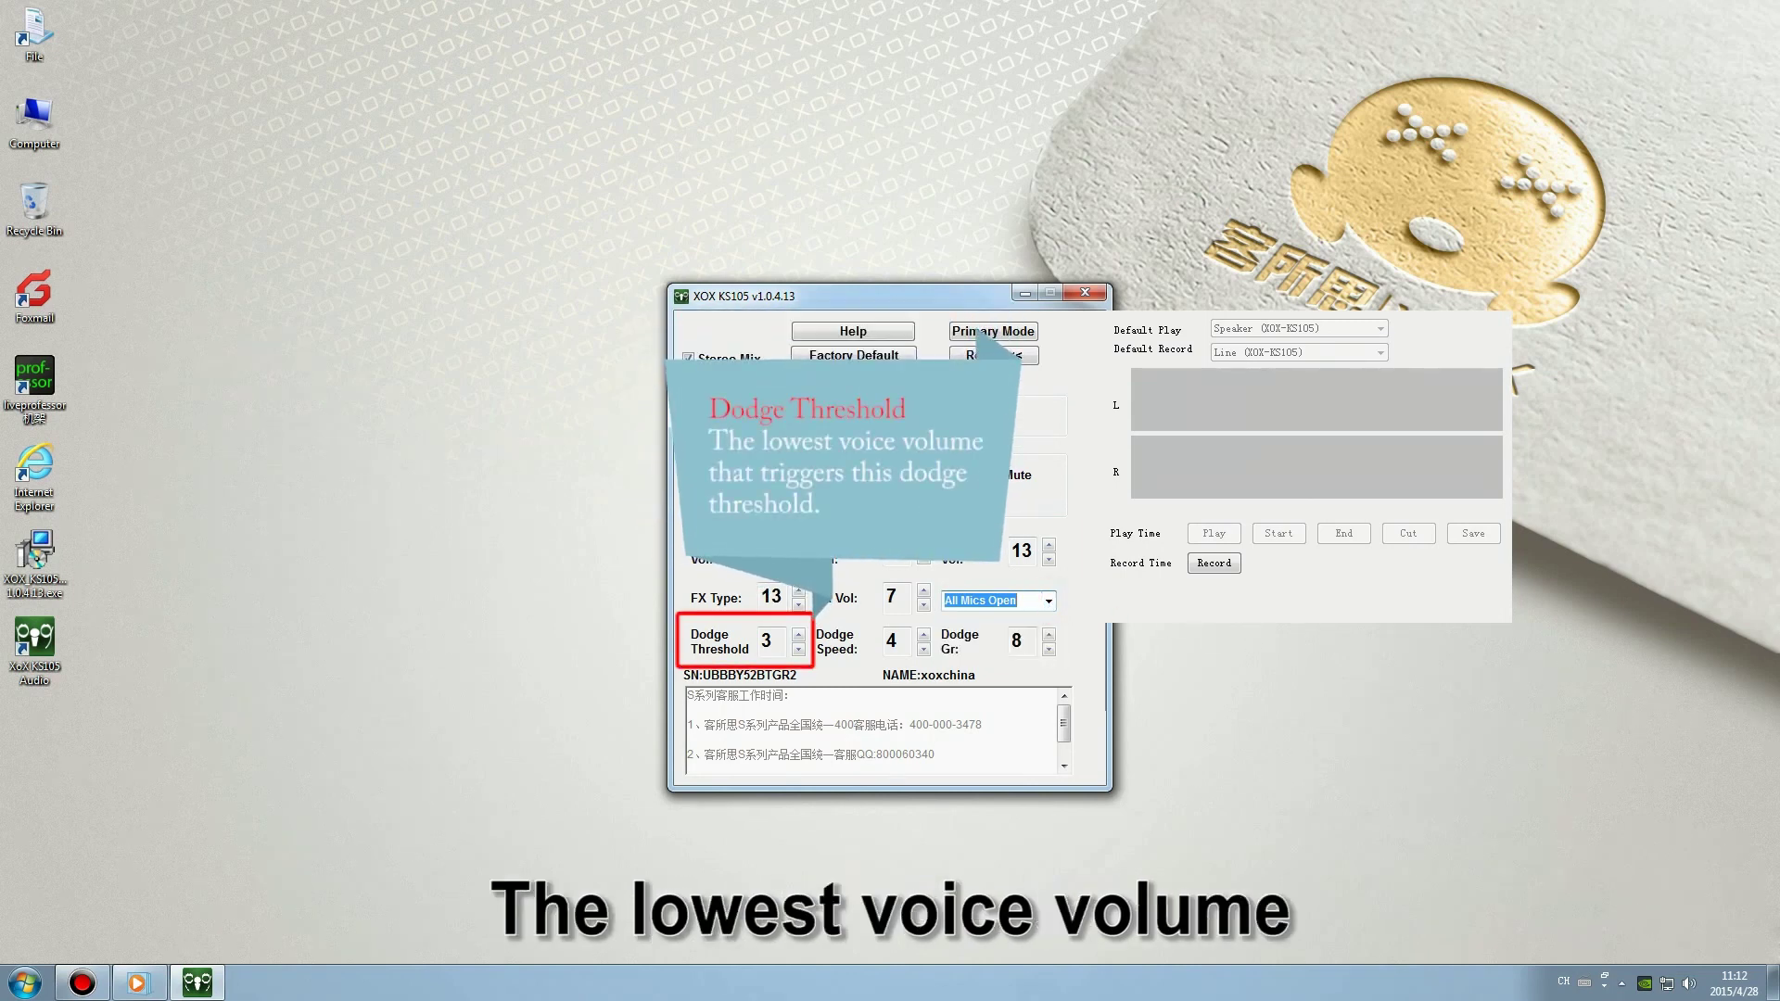